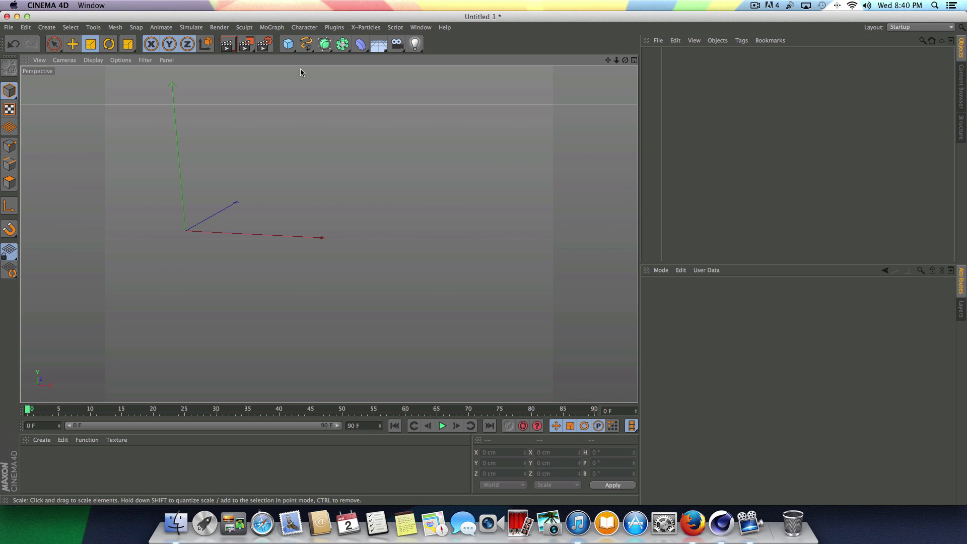
Step: Add a MoText object to the scene
click(282, 31)
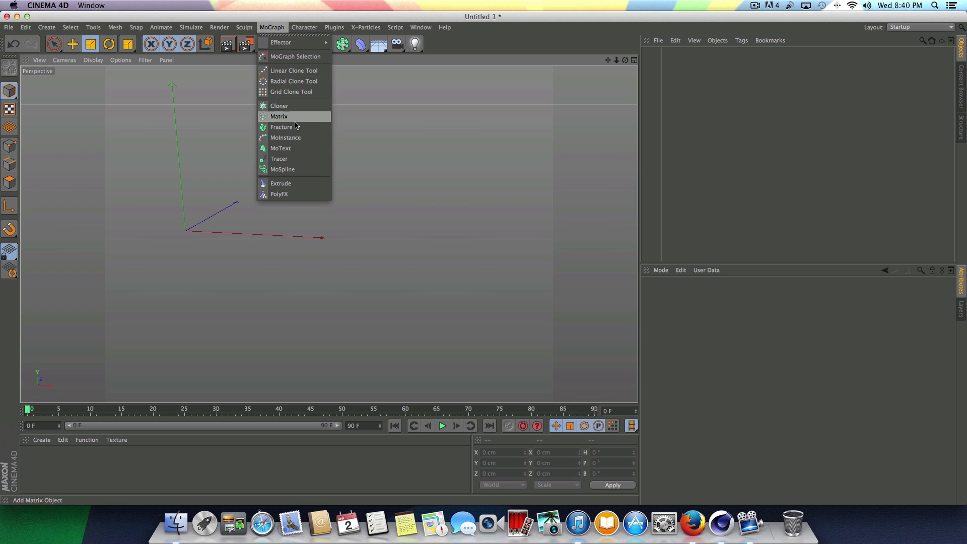
click(290, 150)
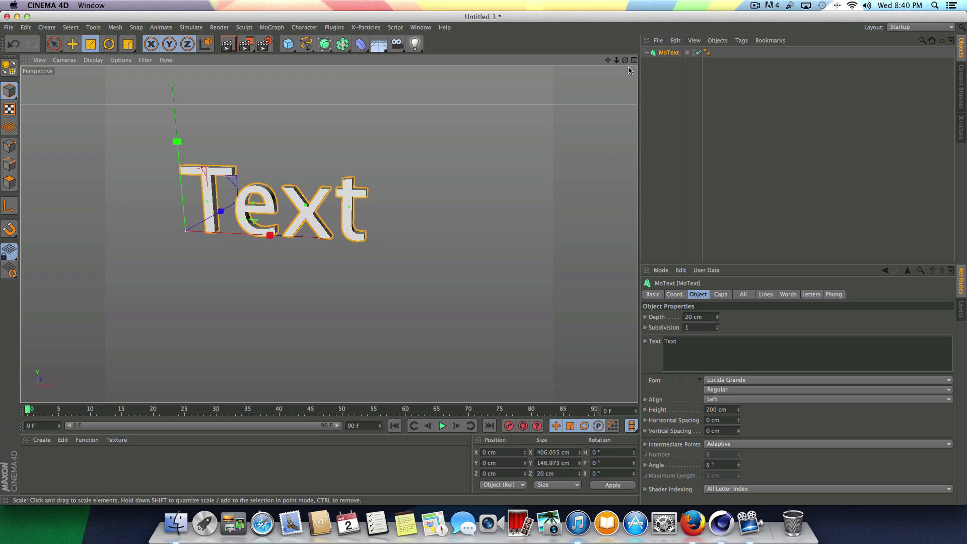
drag(625, 60, 623, 64)
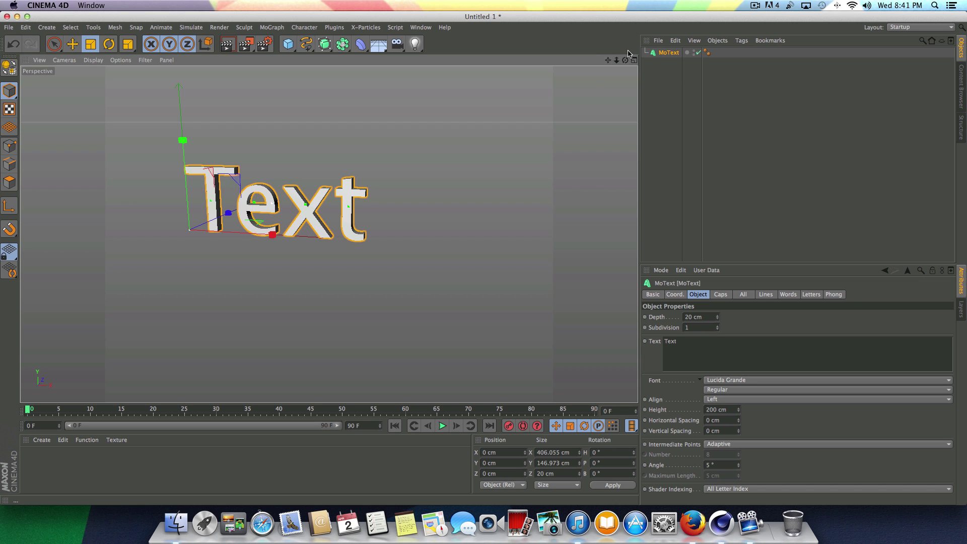
drag(608, 60, 395, 154)
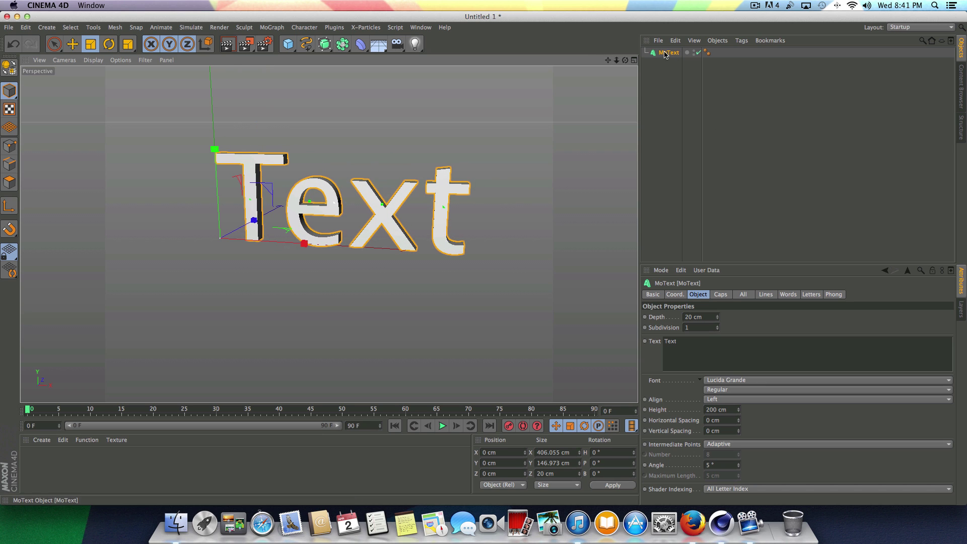
Step: Set the MoText object's extrusion depth to 40 cm
double_click(692, 342)
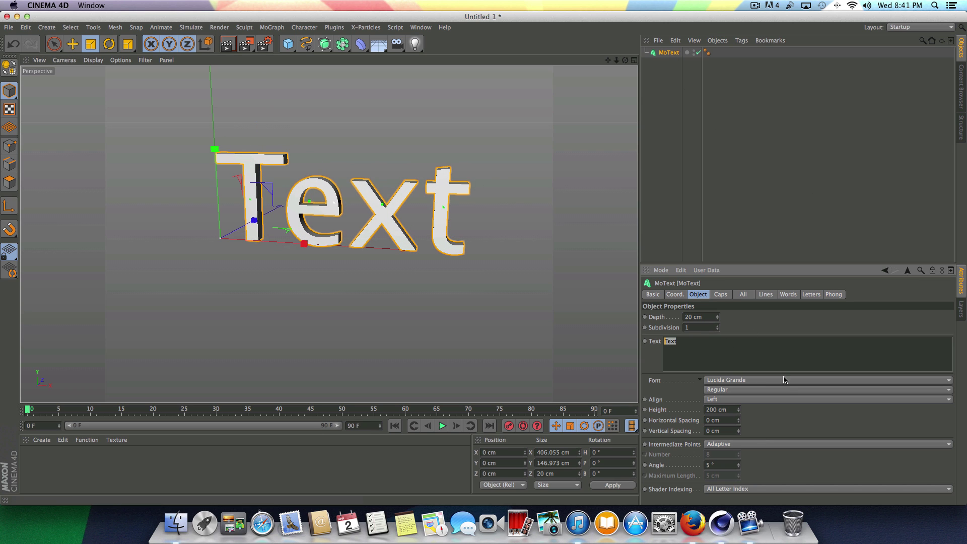
click(698, 317)
click(688, 344)
double_click(684, 338)
drag(709, 315, 658, 315)
text(40)
key(Return)
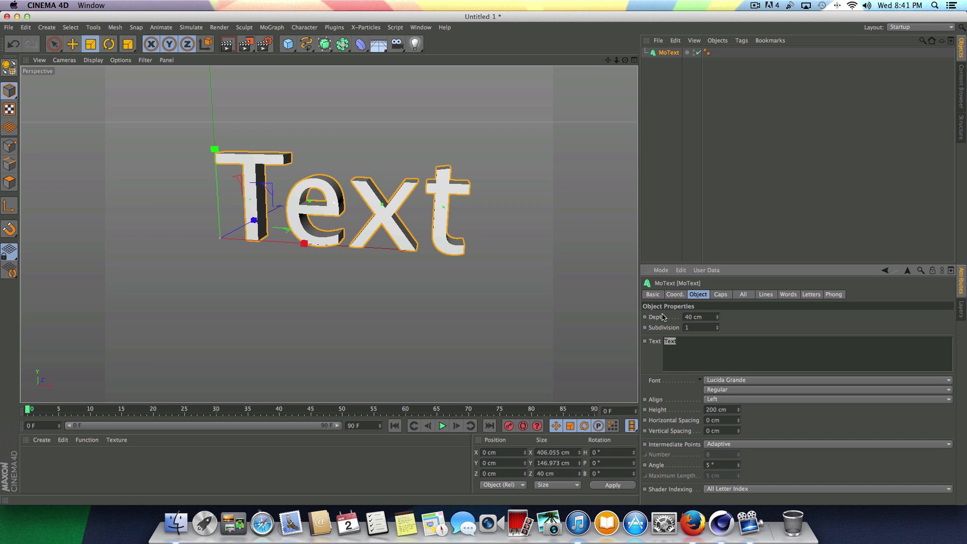
Step: Set both the start and end caps of the MoText to Fillet Cap
click(719, 295)
click(724, 316)
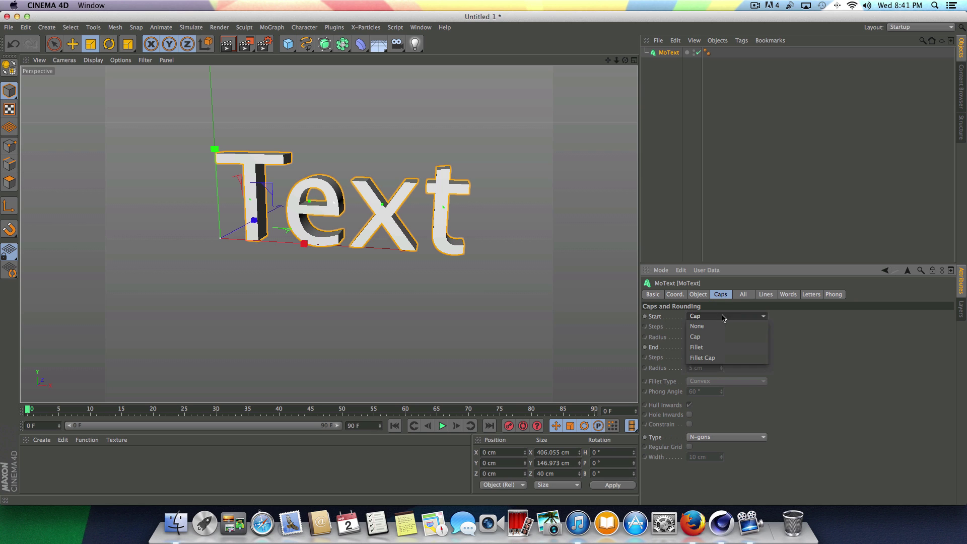
click(703, 358)
click(702, 347)
click(707, 390)
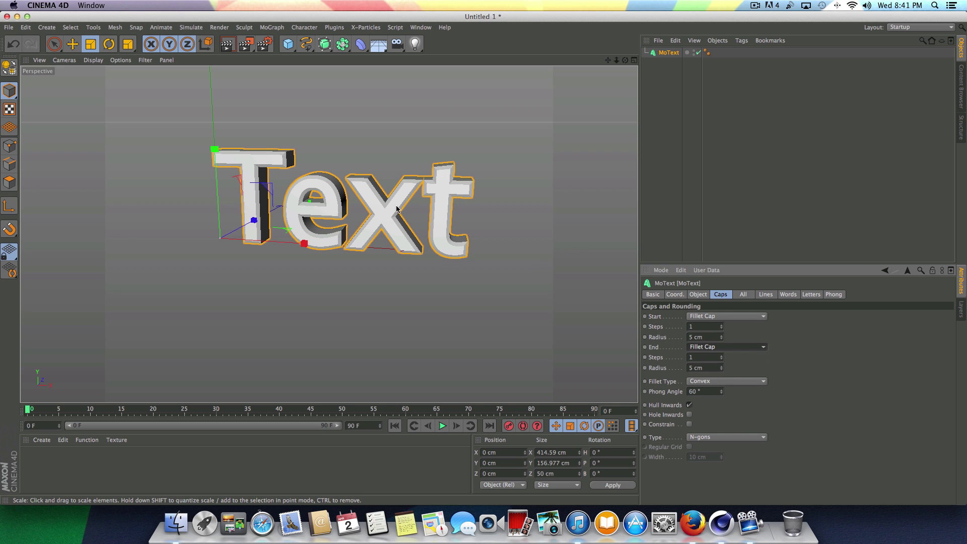
Step: Change the MoText font to Strikelord, Regular
click(699, 295)
click(736, 382)
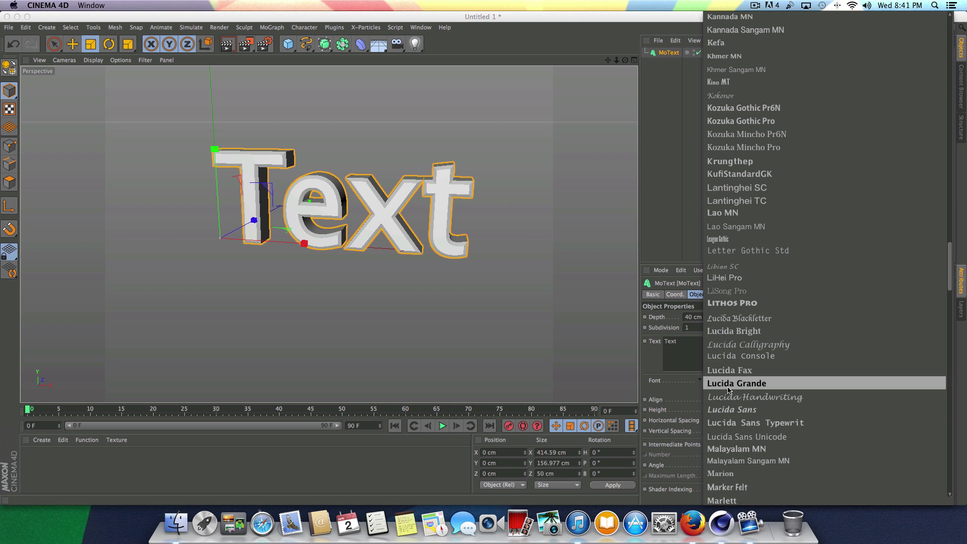
scroll(756, 378, down, 20)
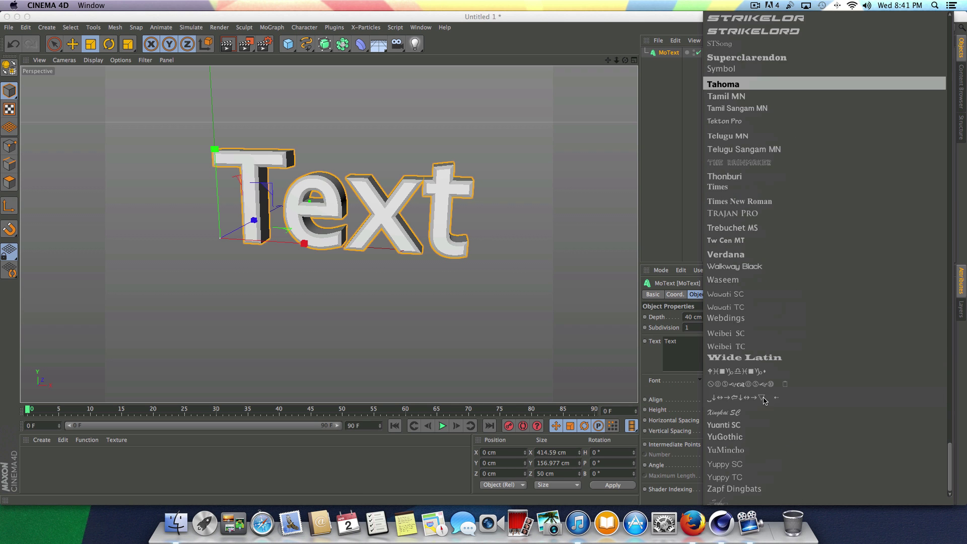
scroll(758, 368, up, 10)
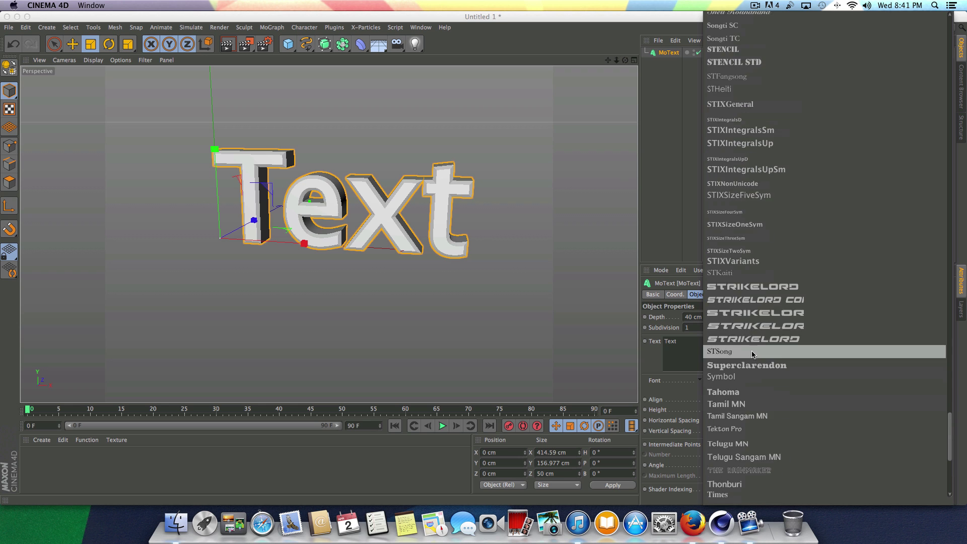
click(720, 287)
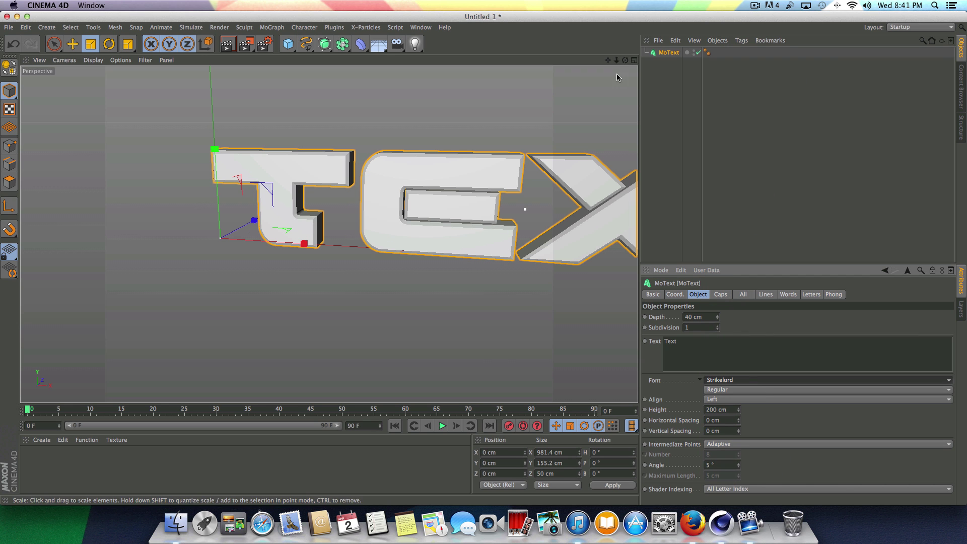
scroll(467, 165, down, 4)
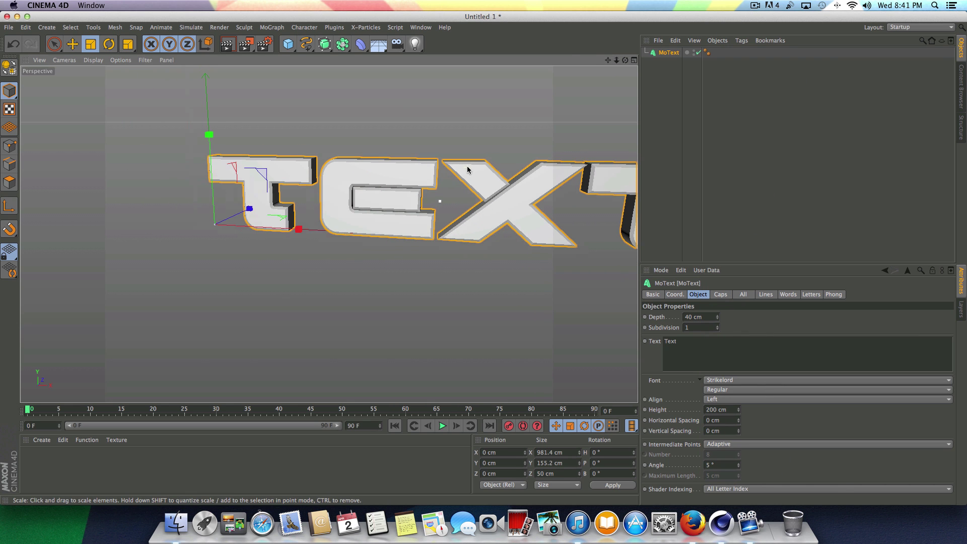
drag(608, 60, 344, 237)
scroll(456, 278, down, 1)
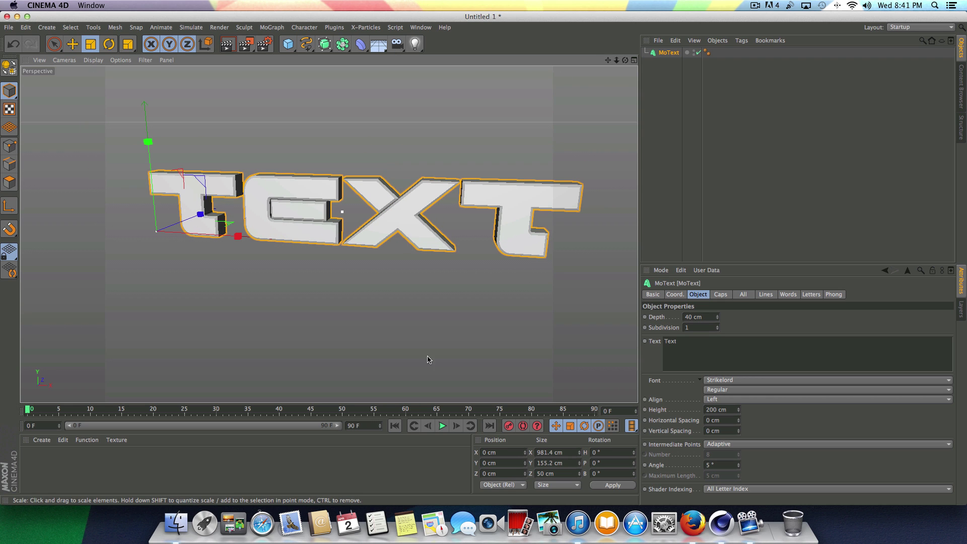
Step: Scale the MoText down uniformly to about 809 cm wide
click(91, 44)
drag(356, 208, 288, 174)
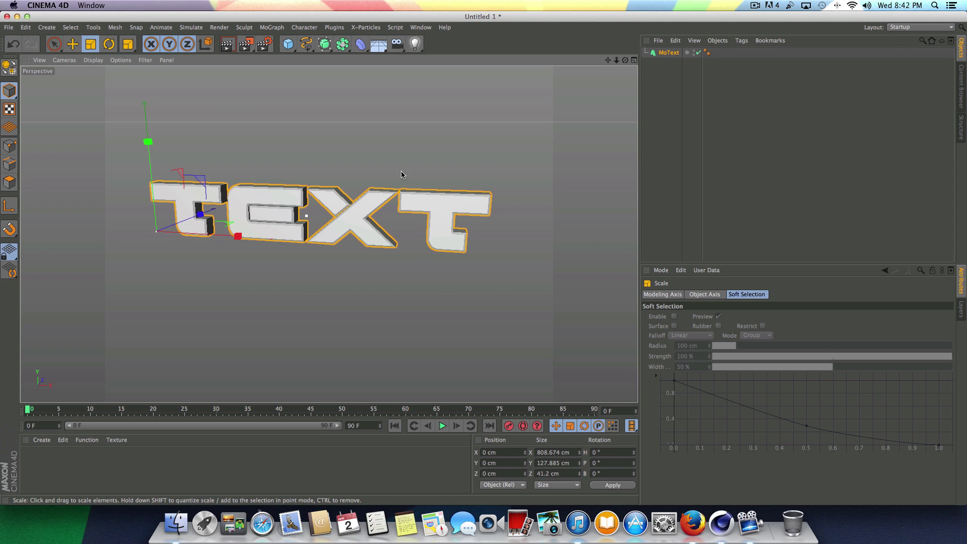
click(675, 53)
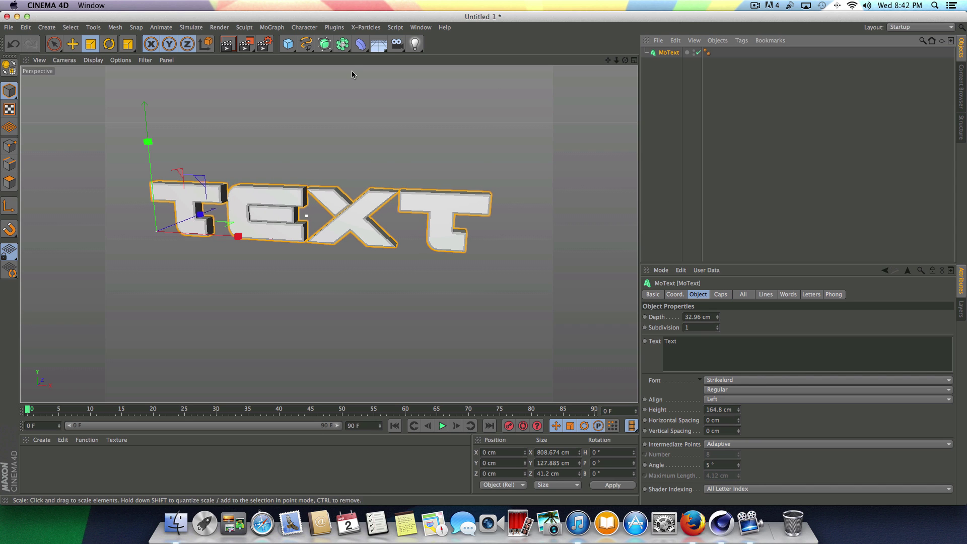
Step: Add a camera, make it the active view, and set its heading and pitch rotation to 0°
drag(398, 43, 428, 57)
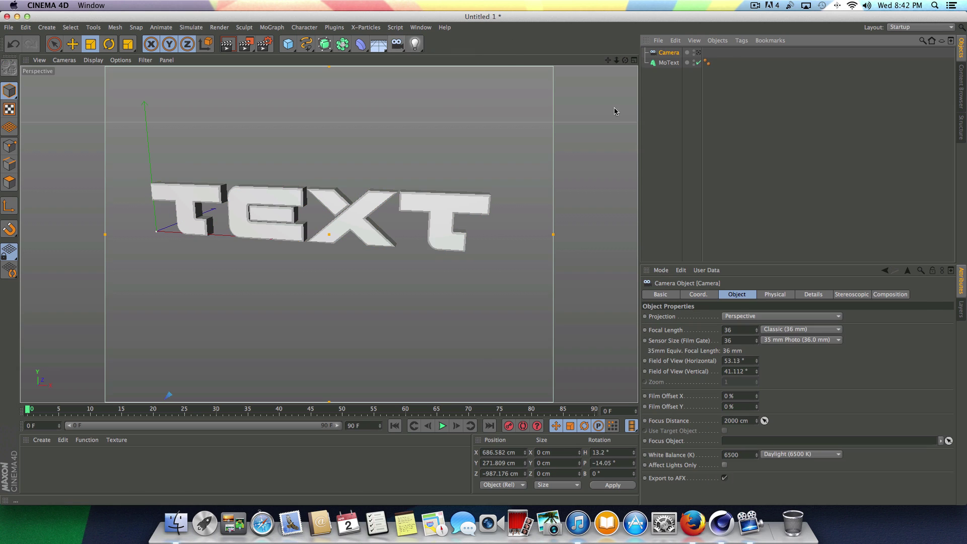
click(699, 53)
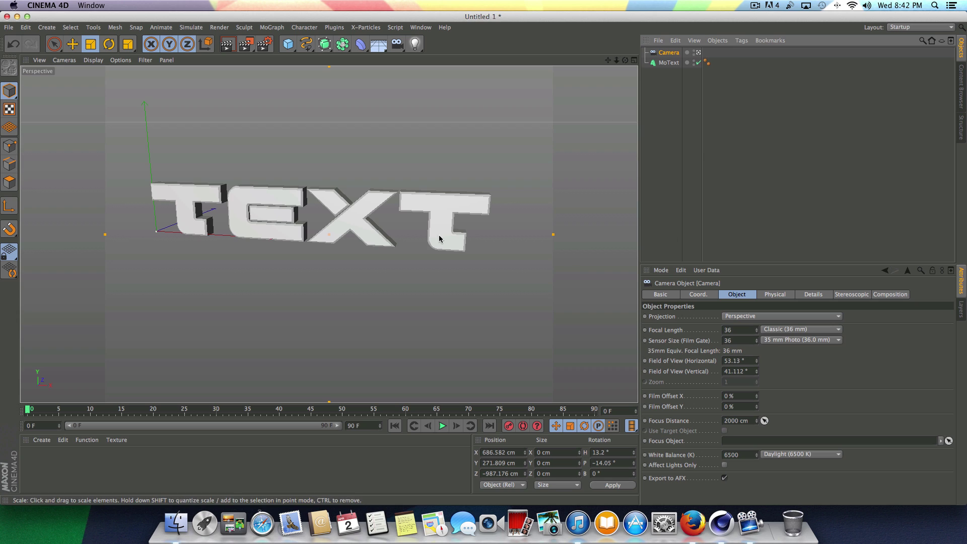
click(611, 453)
text(0)
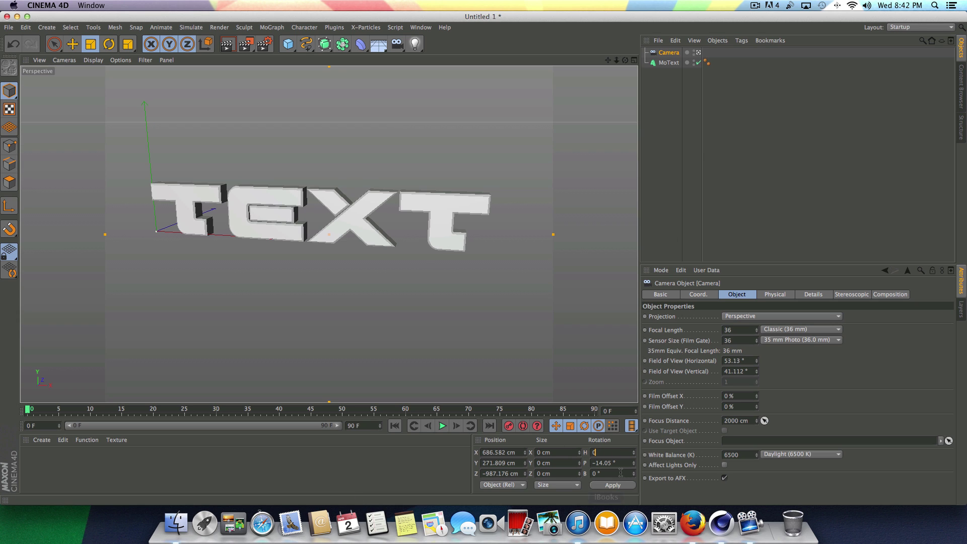
click(621, 465)
text(0)
click(610, 485)
Step: Set the camera's X and Y positions to 0 cm
click(518, 453)
text(0)
click(514, 462)
text(0)
click(600, 486)
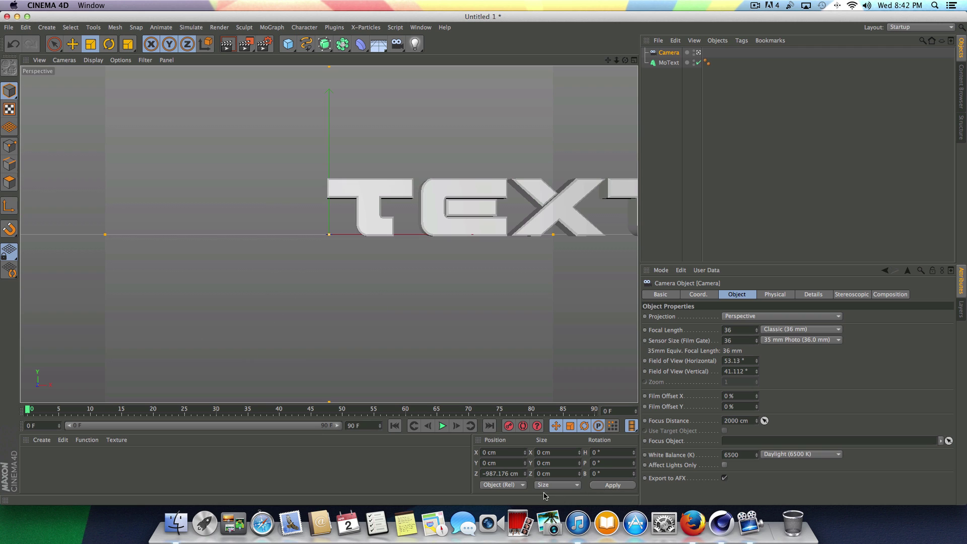
Step: Set the MoText alignment to Middle and hide the text object
click(669, 63)
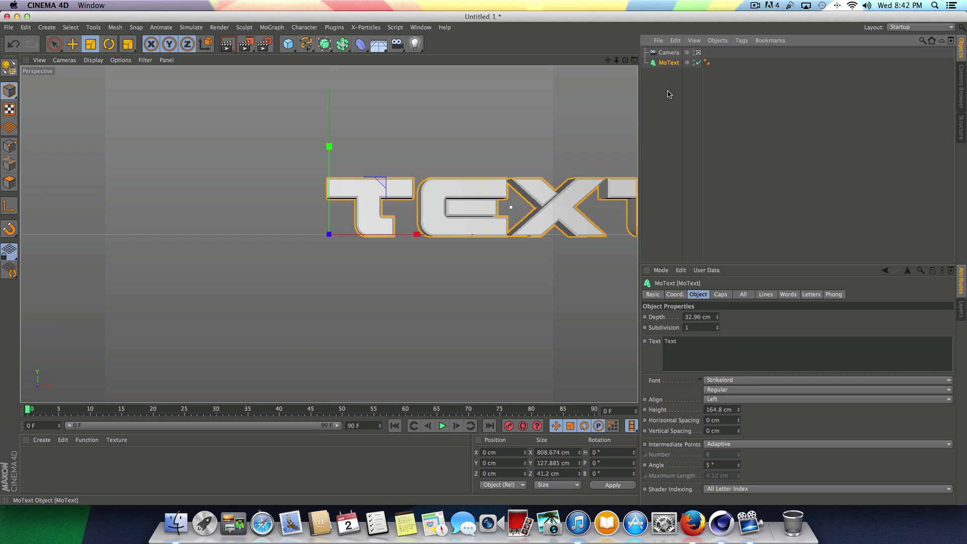
click(729, 403)
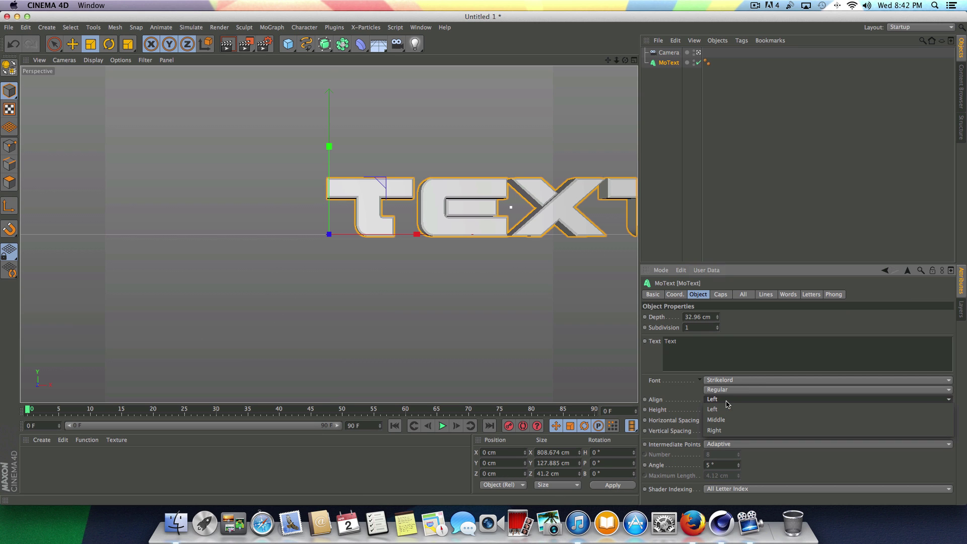
click(743, 420)
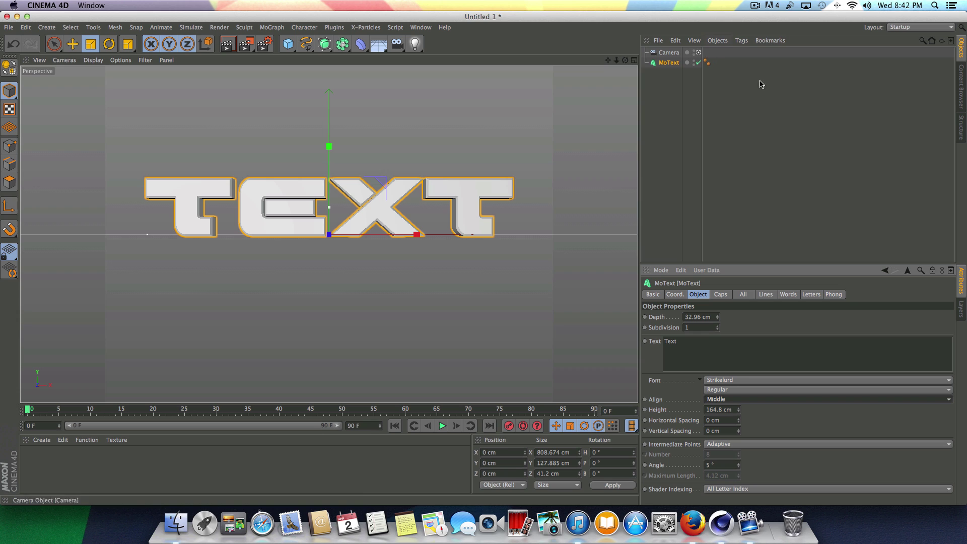
click(694, 62)
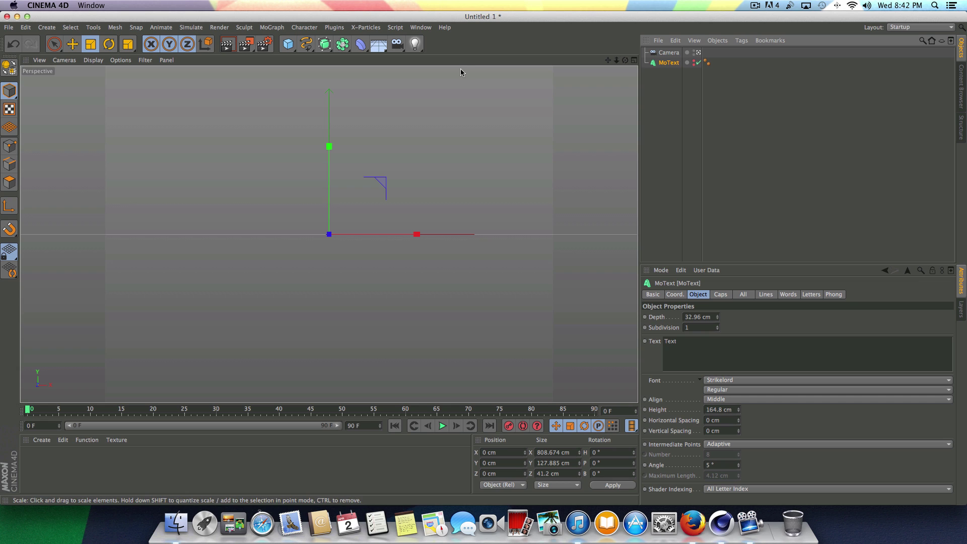
Step: Add an X-Particles System object and create an Emitter in it
click(365, 27)
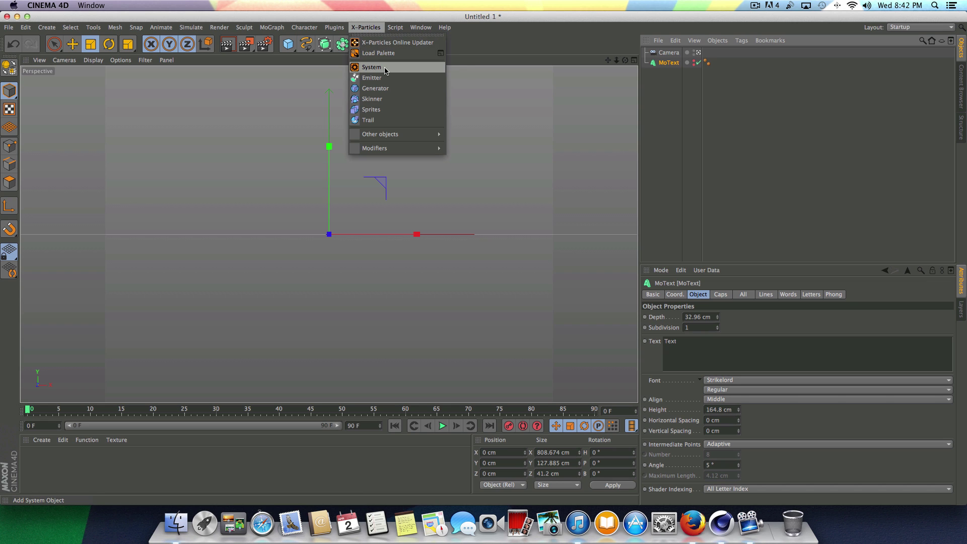
click(383, 67)
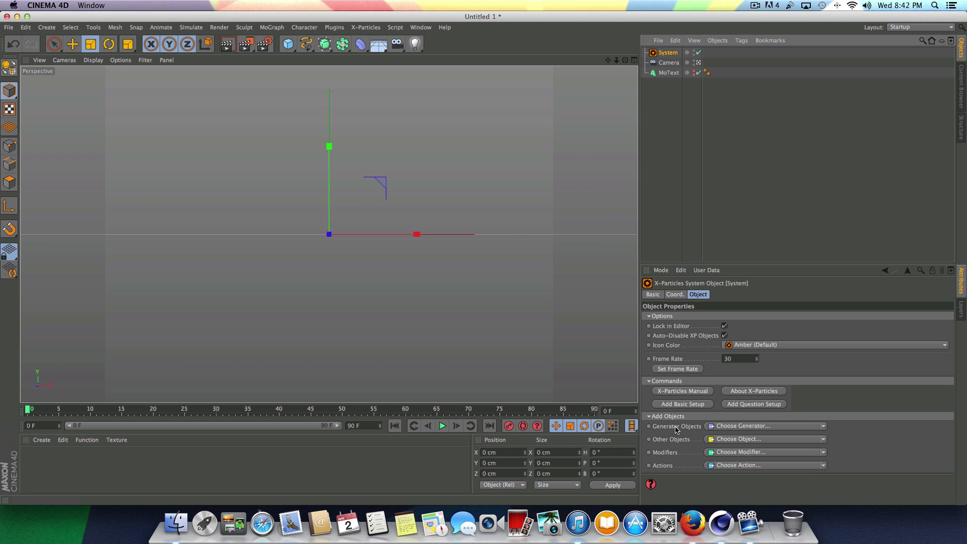
click(824, 430)
click(796, 448)
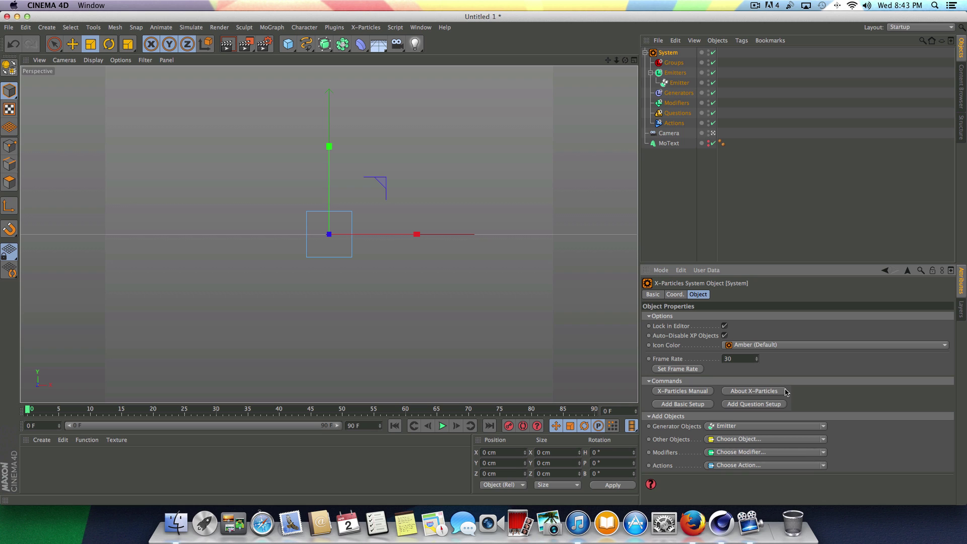
Step: Set the emitter shape to Sphere and scale it up to a radius of about 80 cm
click(679, 83)
click(704, 337)
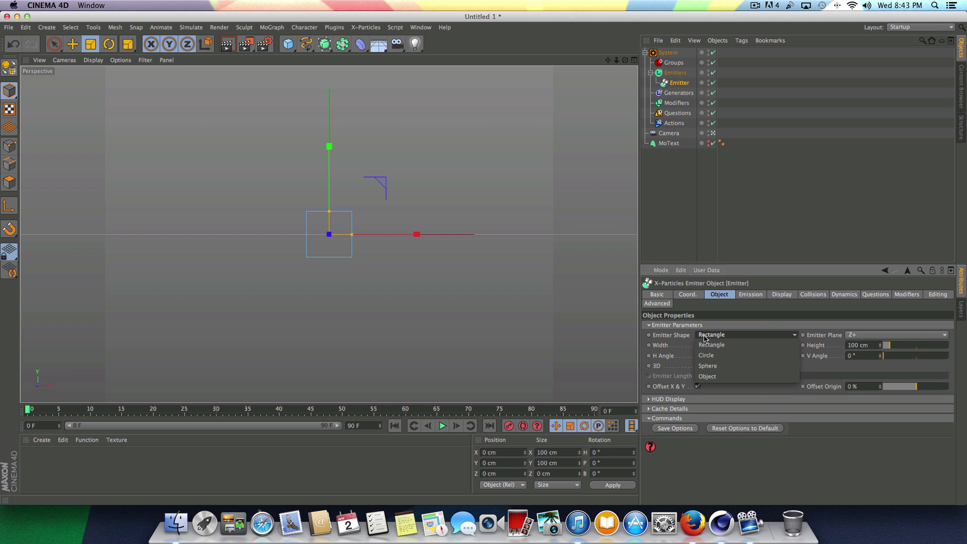
click(718, 368)
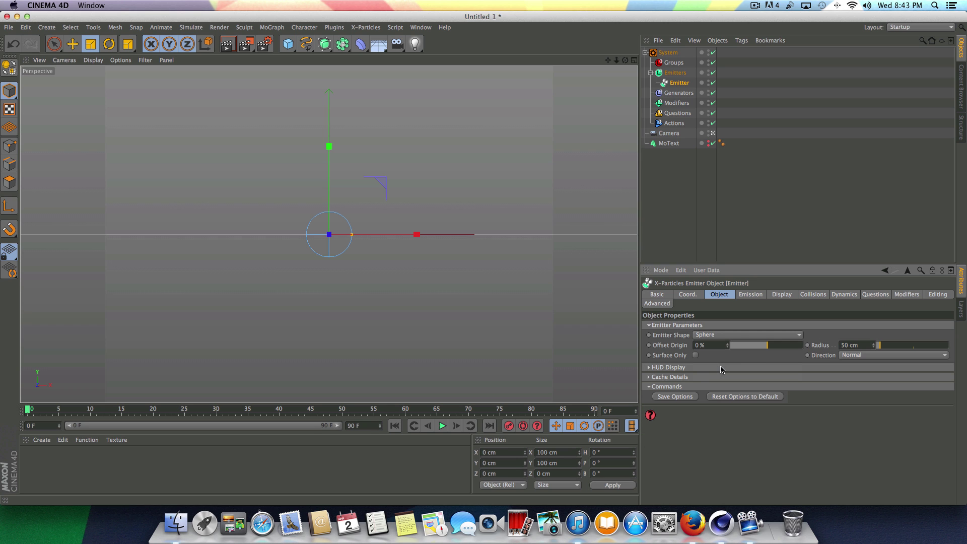
click(91, 44)
drag(292, 203, 464, 97)
click(680, 83)
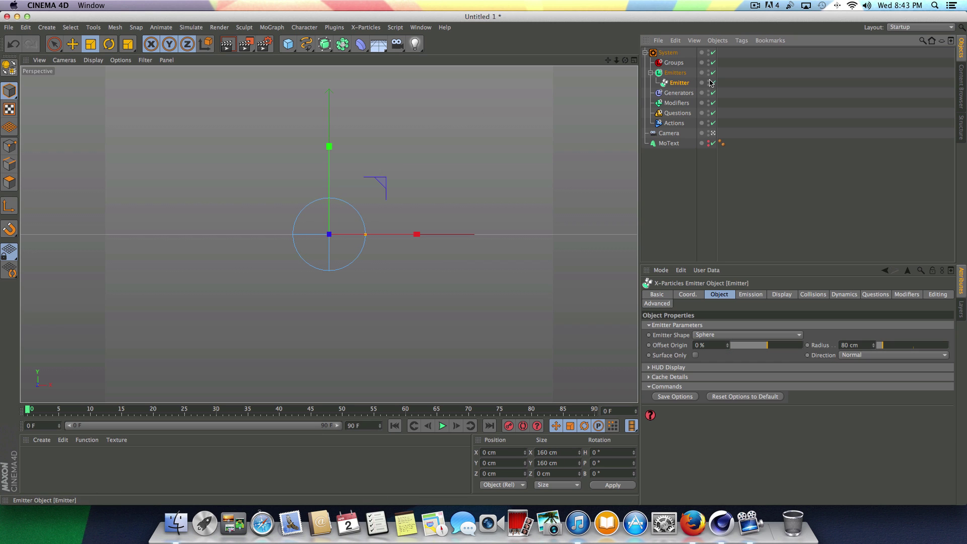
Step: Turn off Emit all Frames for the emitter and set its End Emit to frame 3
click(756, 297)
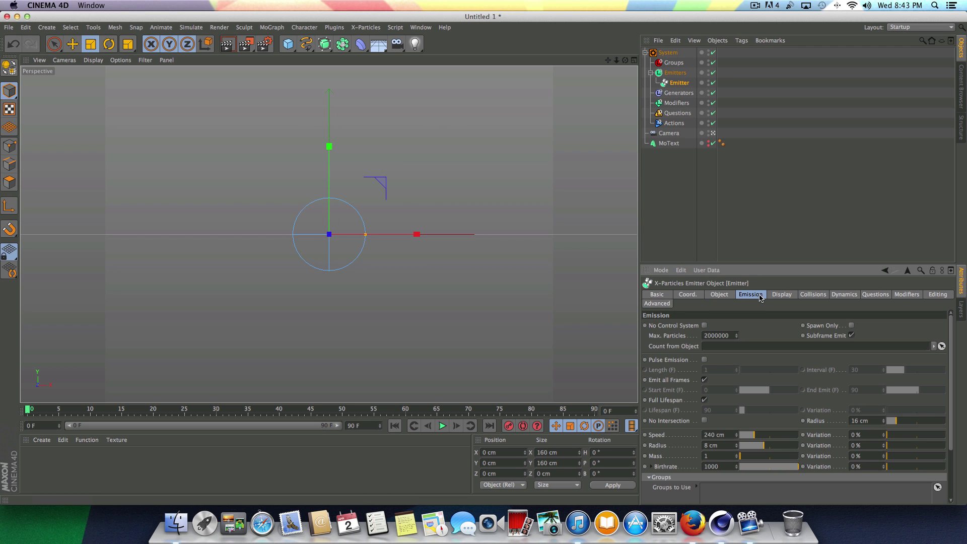
click(705, 380)
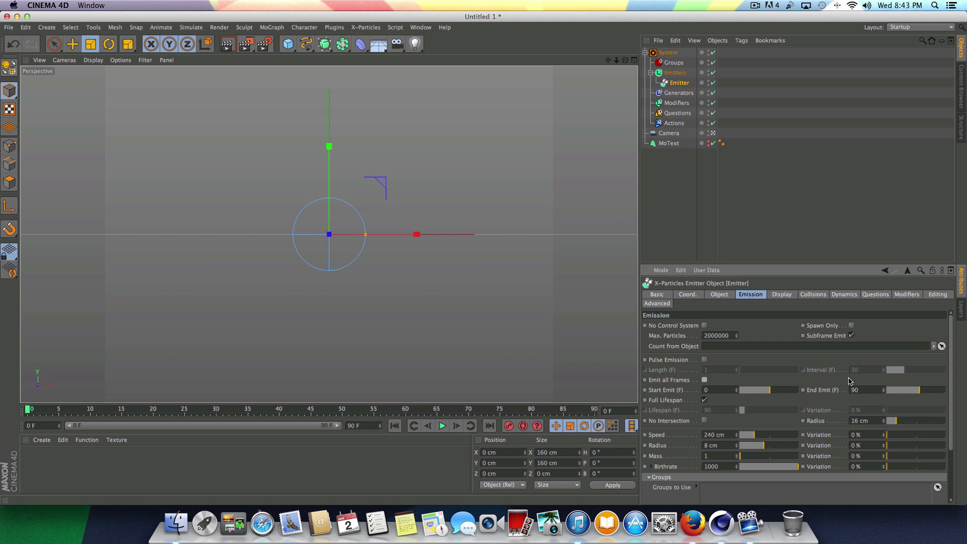
click(859, 390)
text(3)
Step: Enable Pulse Emission on the emitter and set the interval to 3 frames
click(705, 360)
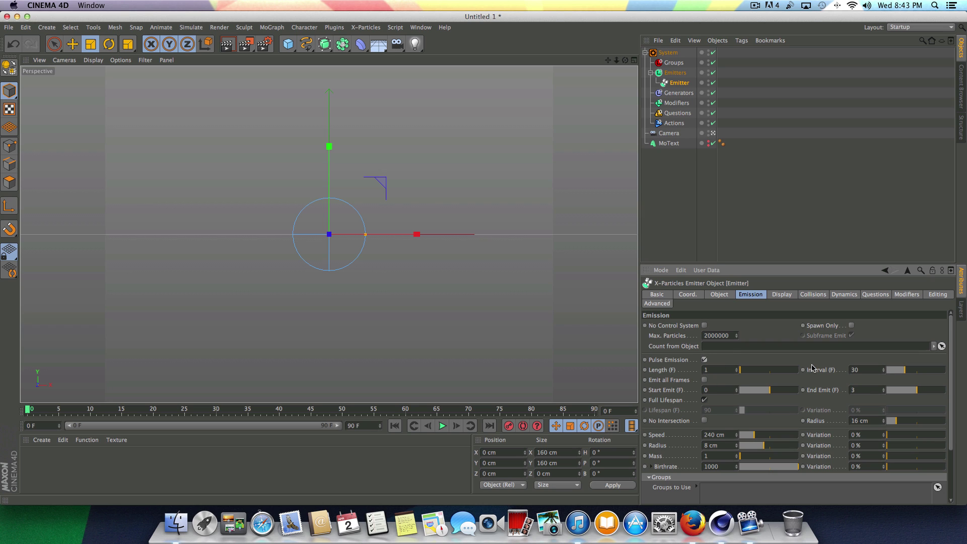
click(703, 370)
key(Tab)
key(Return)
Step: Set the emitter's particle speed to 12 cm and play the animation to preview the emission
click(730, 434)
text(12)
key(Return)
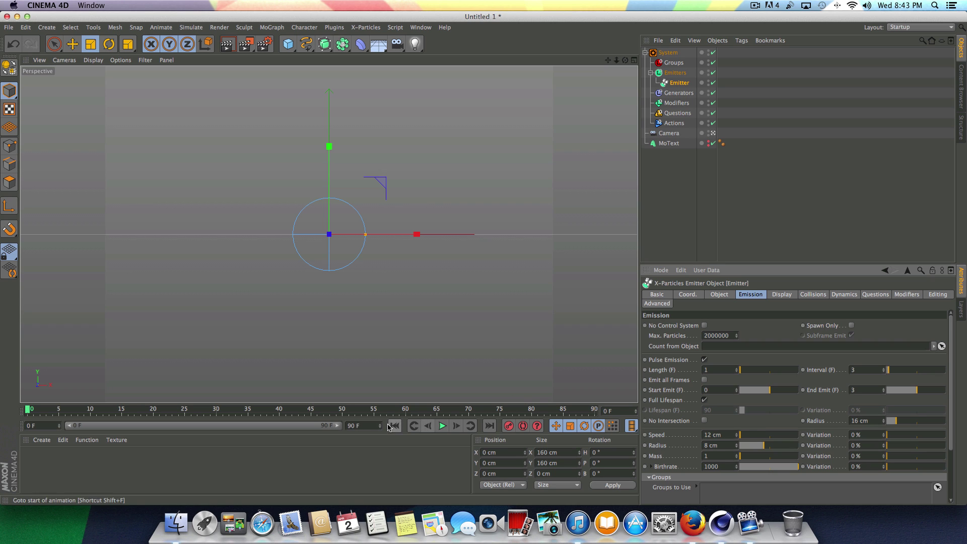
click(441, 428)
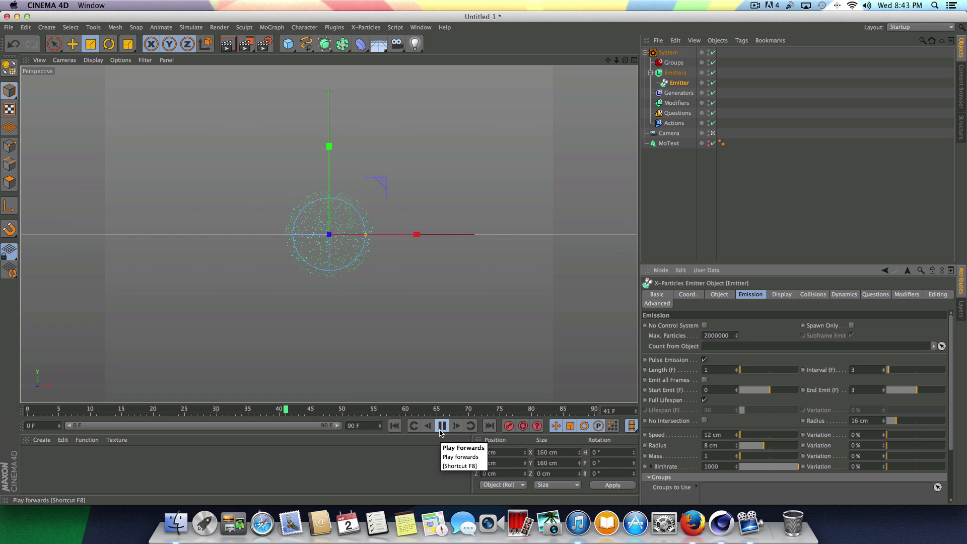
Step: Stop the preview, return to the start of the animation, and raise the emitter's birthrate above 1000
click(441, 429)
key(shift+f)
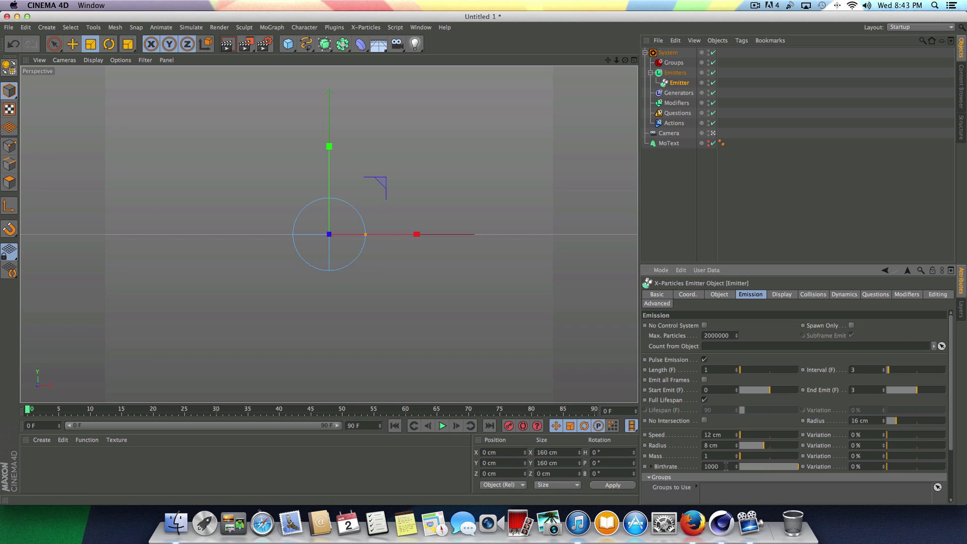
text(0)
key(Return)
Step: Set the emitter's particle display color to yellow (R 255, G 246, B 0)
click(781, 294)
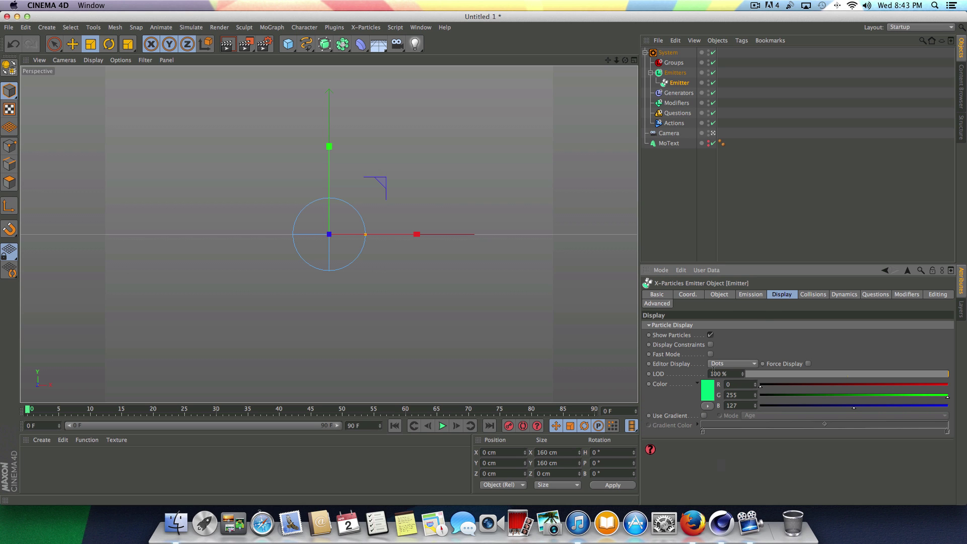
click(708, 393)
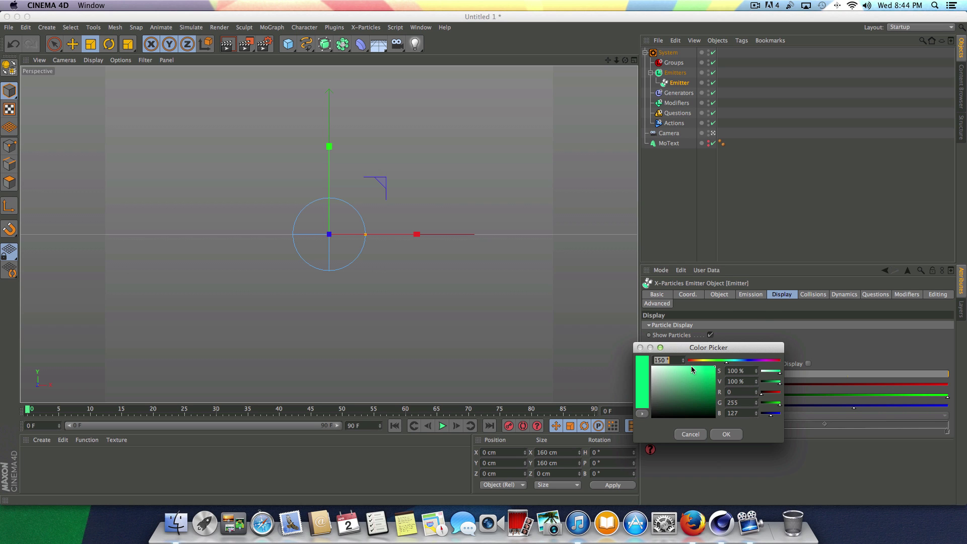
click(703, 361)
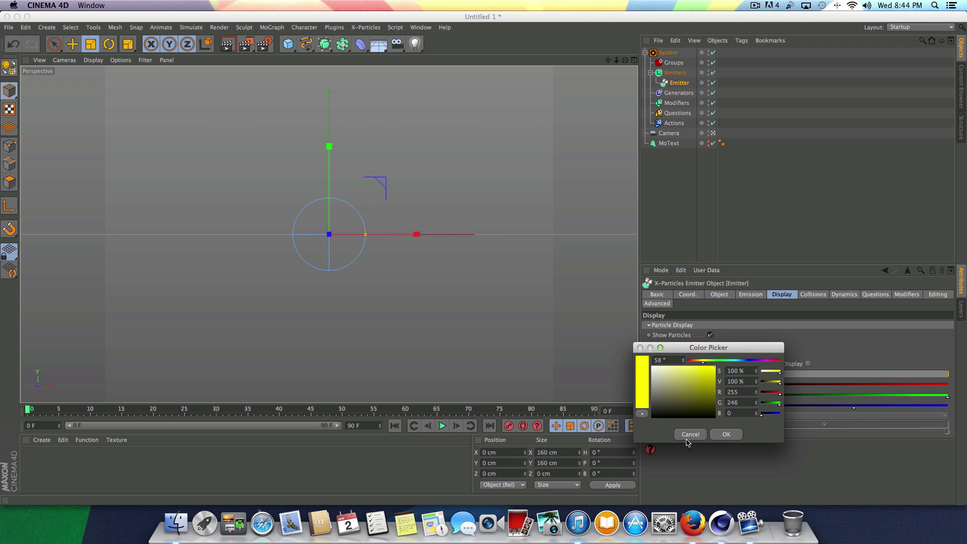
click(720, 434)
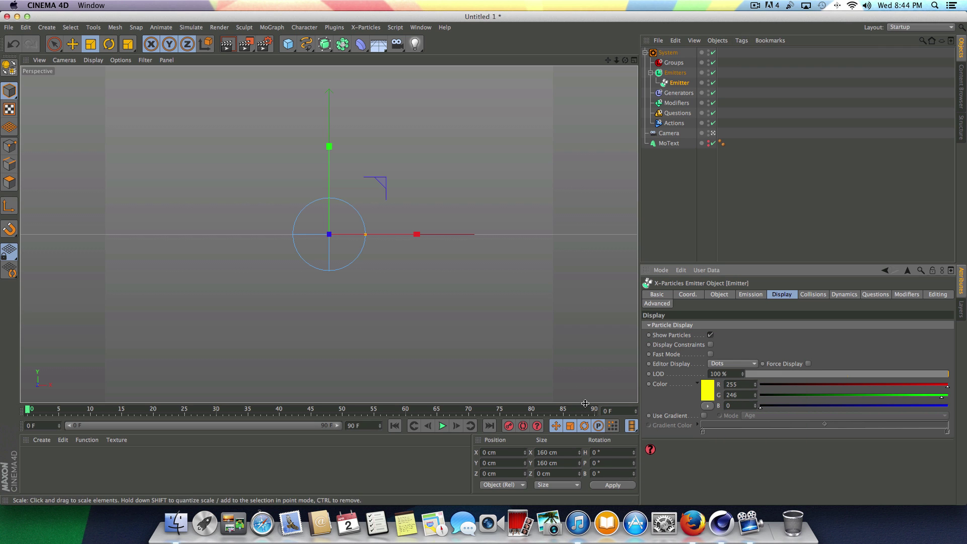
Step: Play the animation twice to preview the yellow particle emission, returning to the first frame each time
click(442, 425)
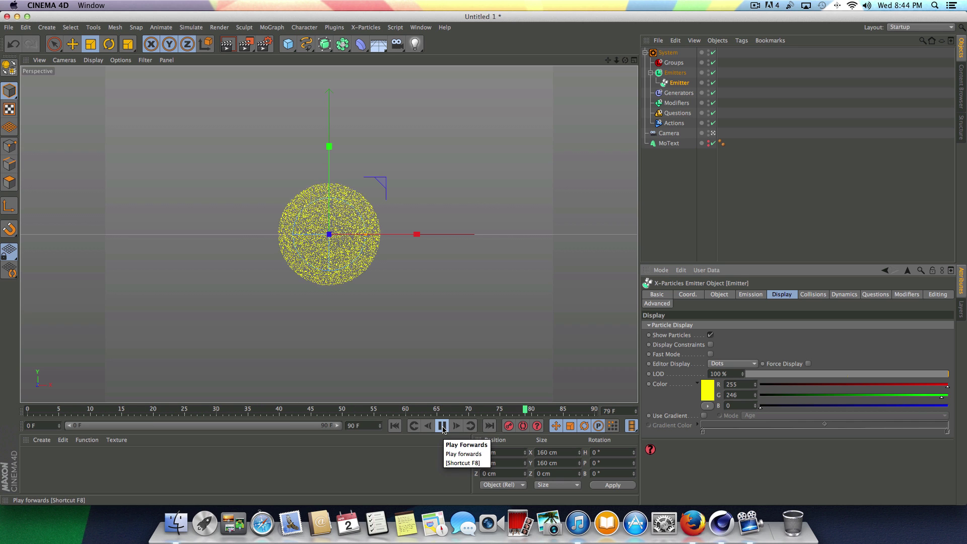
click(442, 426)
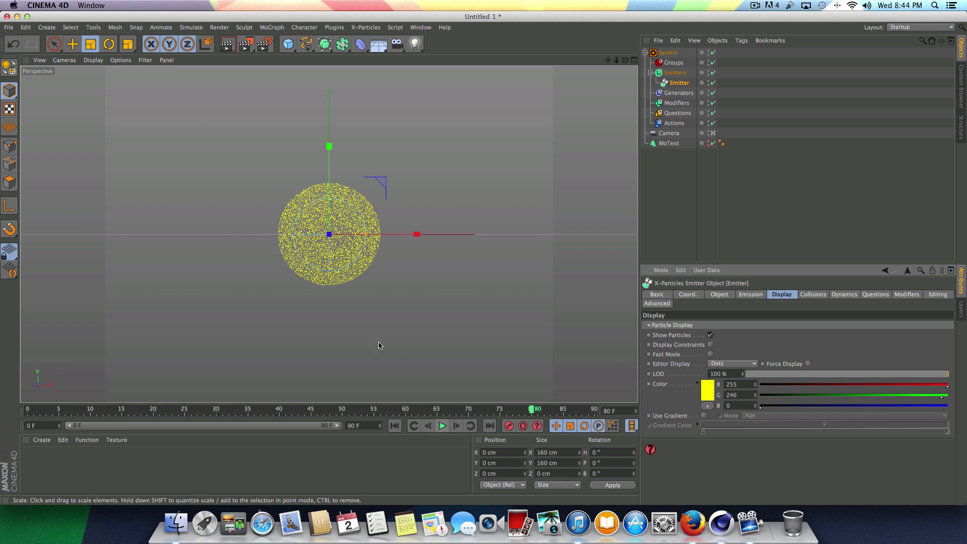
click(394, 426)
click(443, 426)
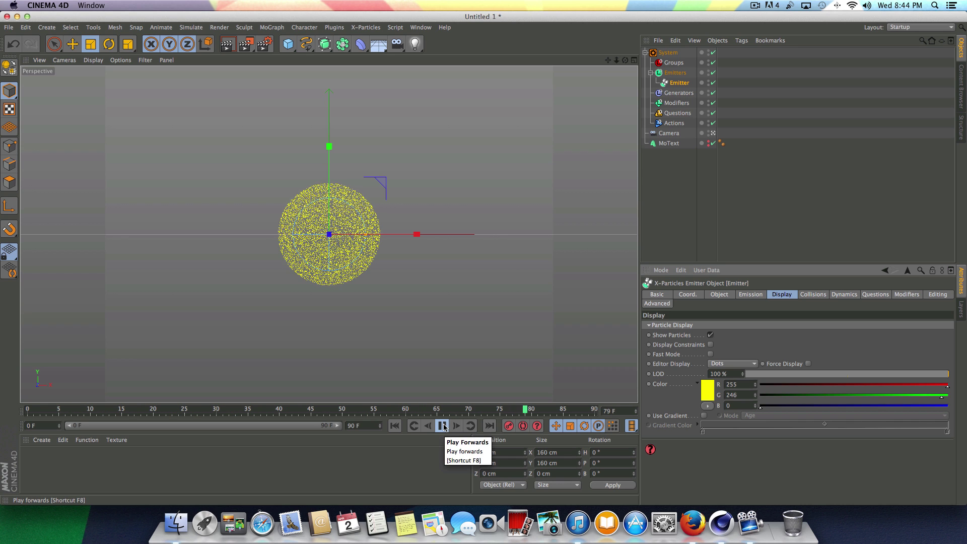
click(442, 426)
click(391, 429)
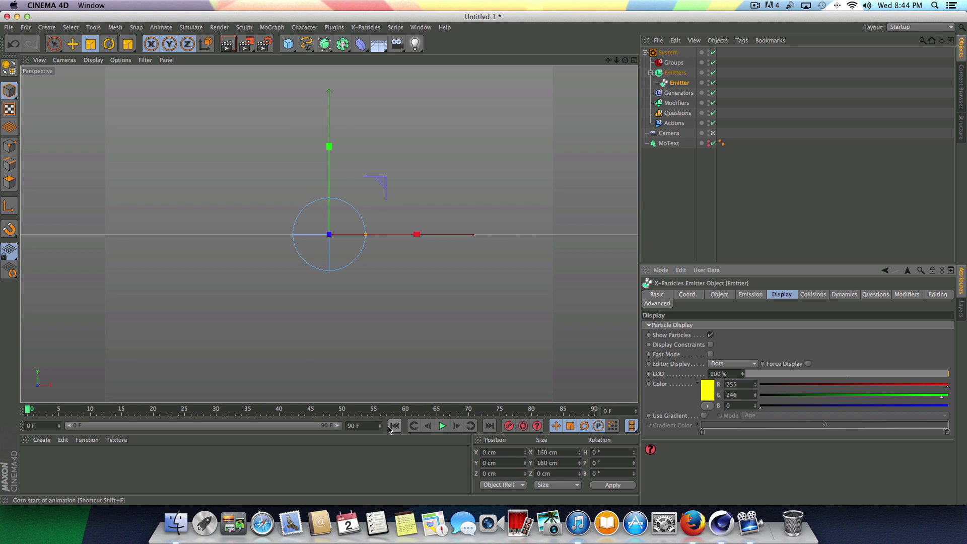
Step: Add a Turbulence modifier to the X-Particles System
click(673, 53)
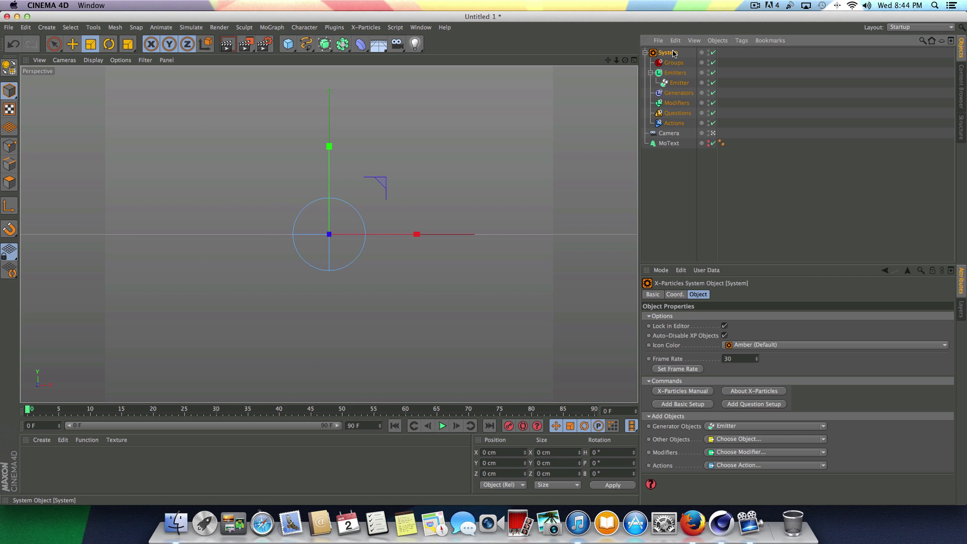
click(824, 454)
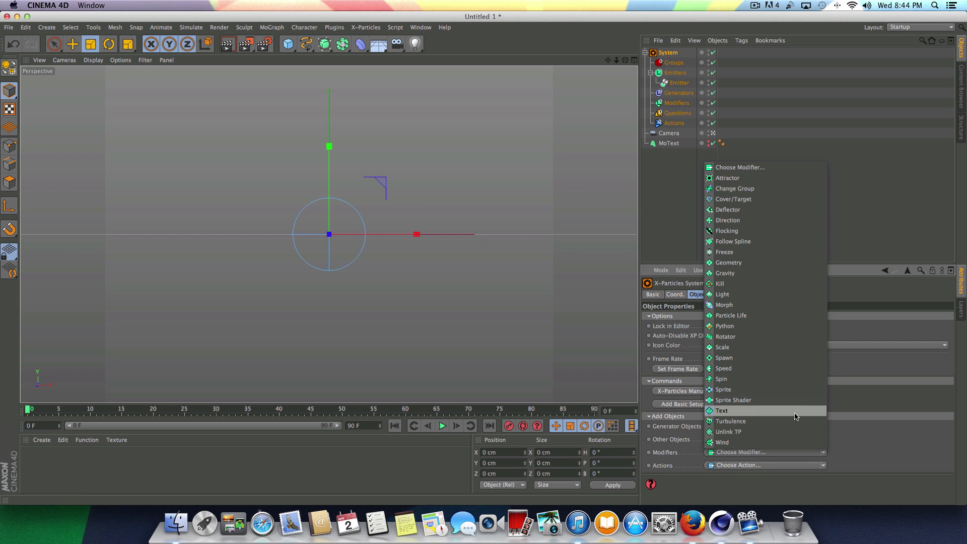
click(799, 421)
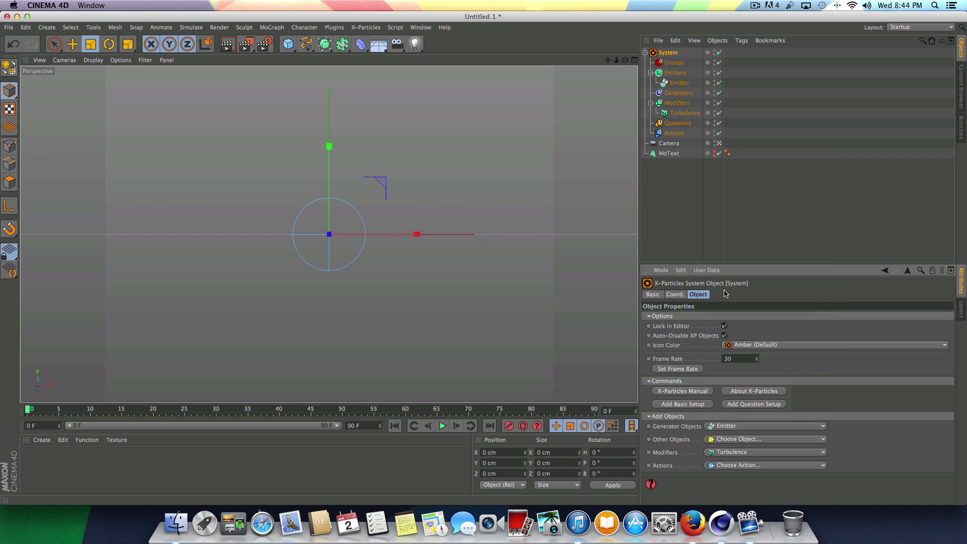
Step: Set the Turbulence modifier's strength to 6.3 and its noise type to Curl
click(685, 114)
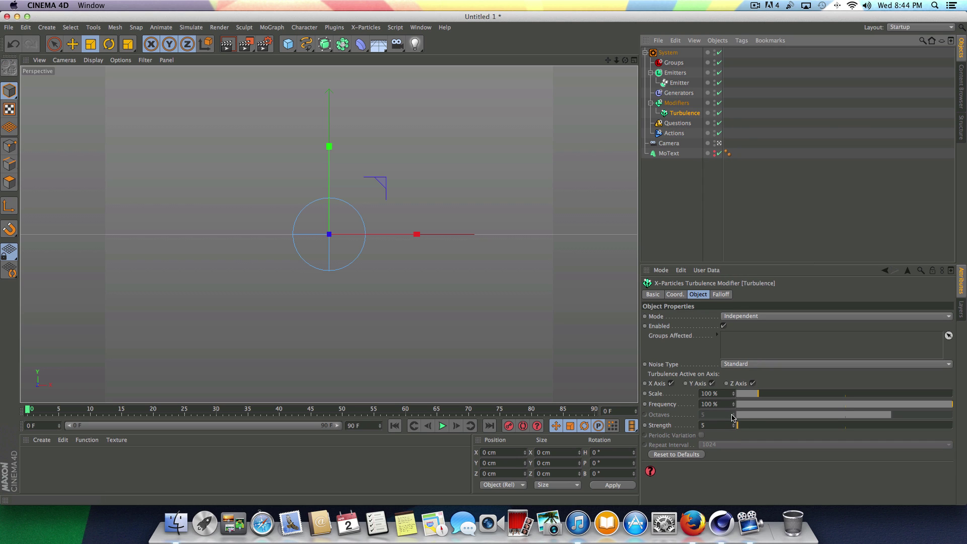
drag(718, 425, 697, 423)
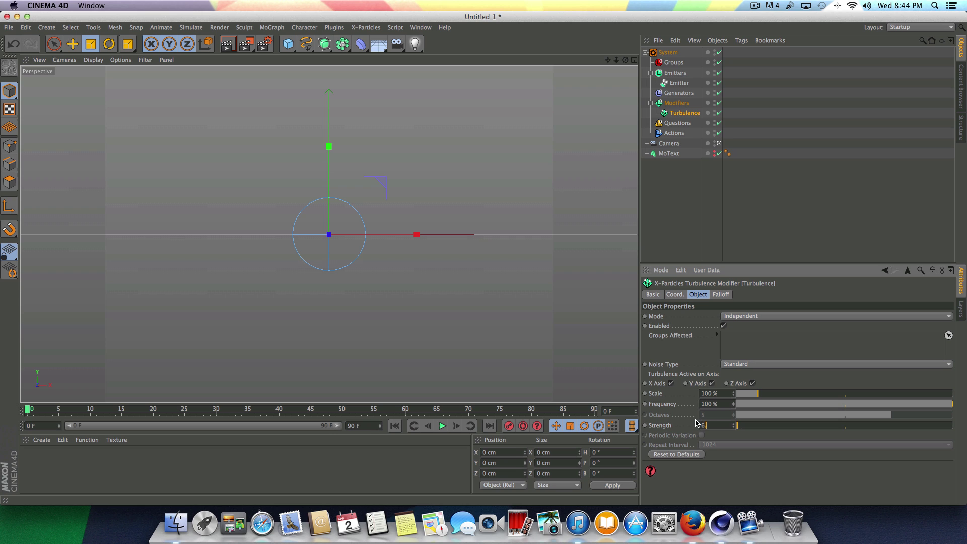
click(746, 365)
click(745, 401)
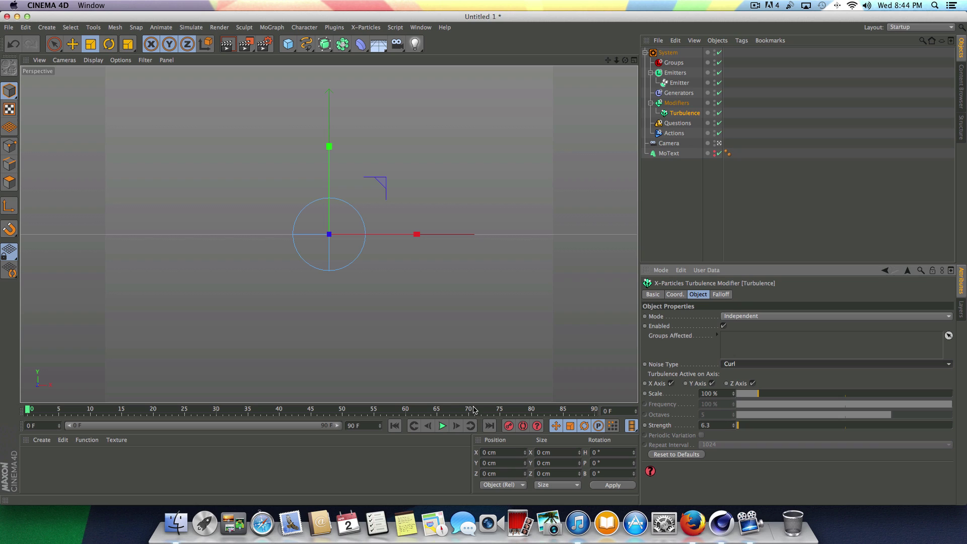
Step: Play the animation to preview the turbulence on the particles and return to the first frame
click(443, 426)
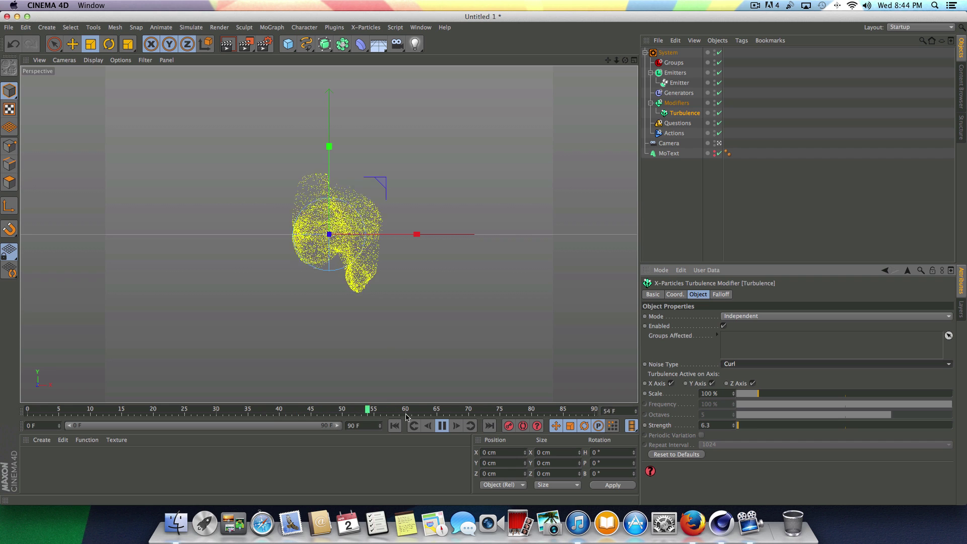
key(F8)
click(395, 426)
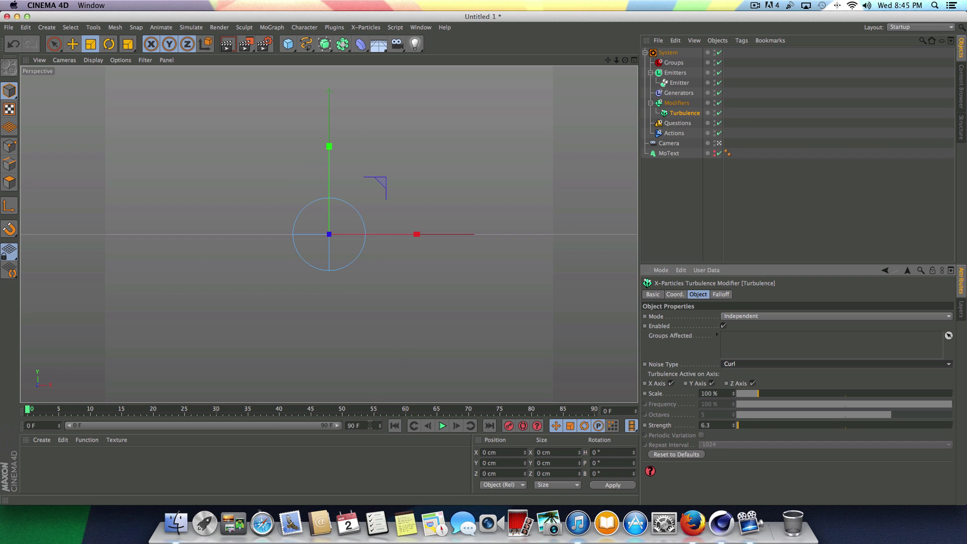
Step: Extend the project length to 500 frames and stretch the preview range to cover all of it
text(500)
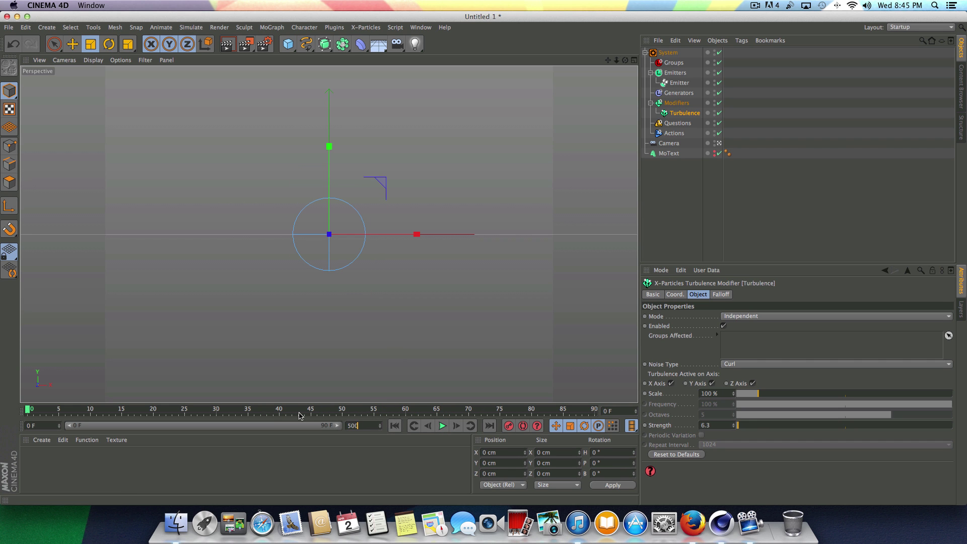
key(Return)
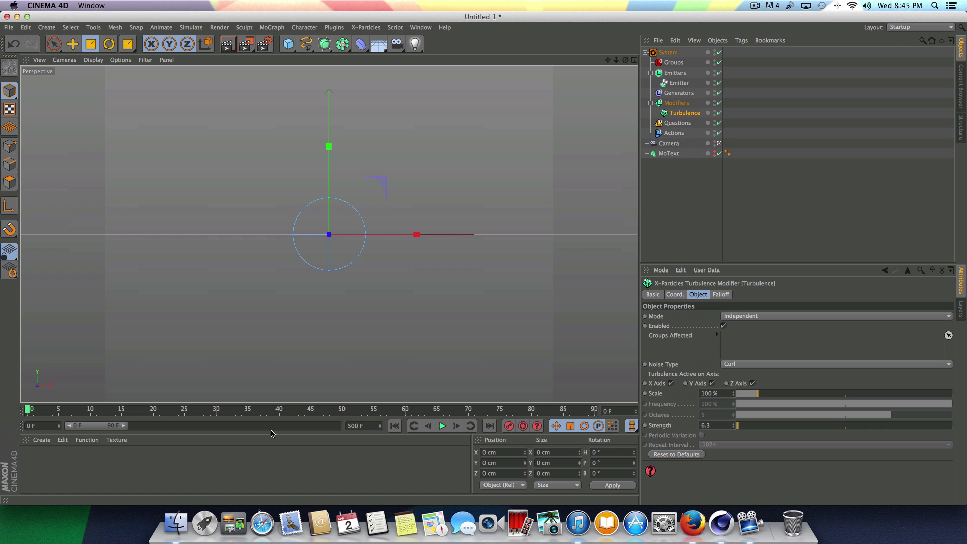
drag(126, 425, 337, 426)
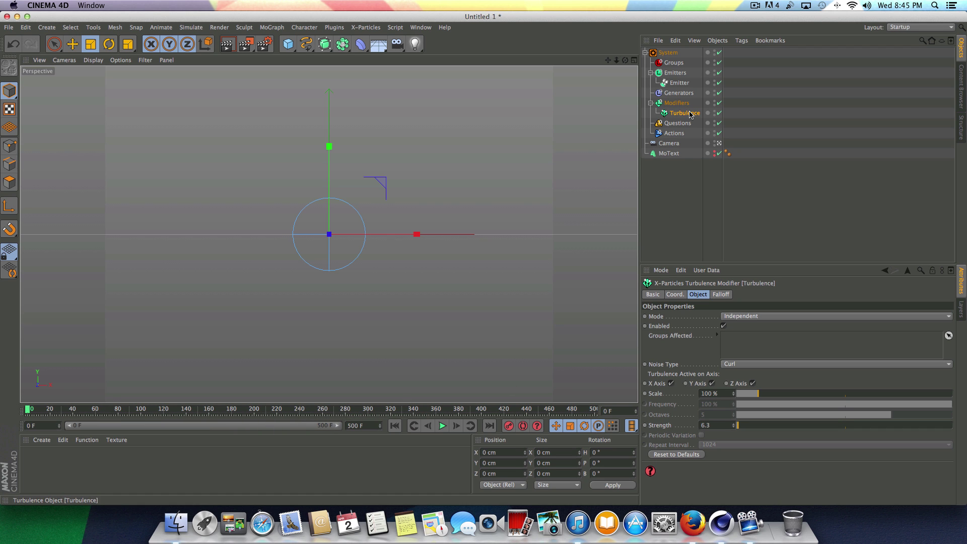
Step: Add a question to the emitter and open that question's settings from the Questions group
click(678, 83)
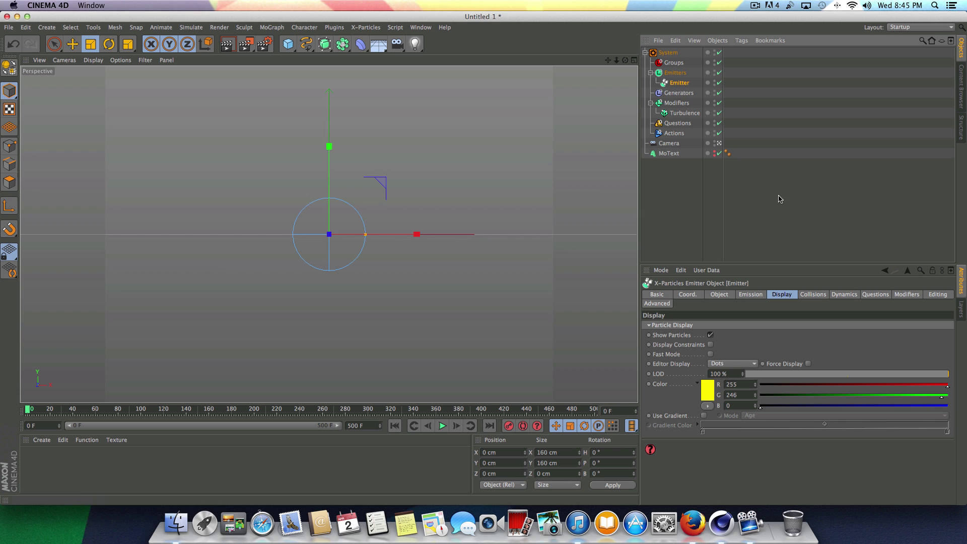
click(872, 297)
click(669, 326)
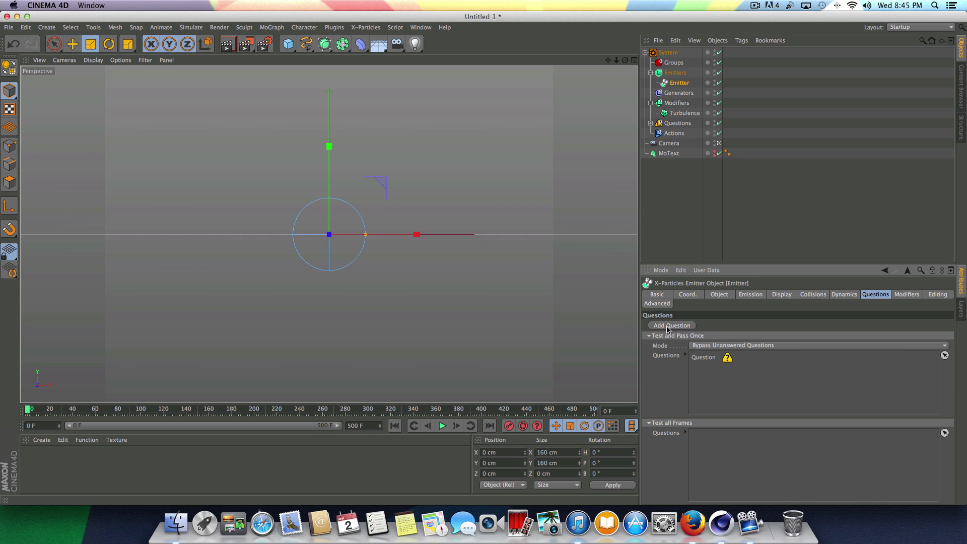
click(676, 124)
click(651, 123)
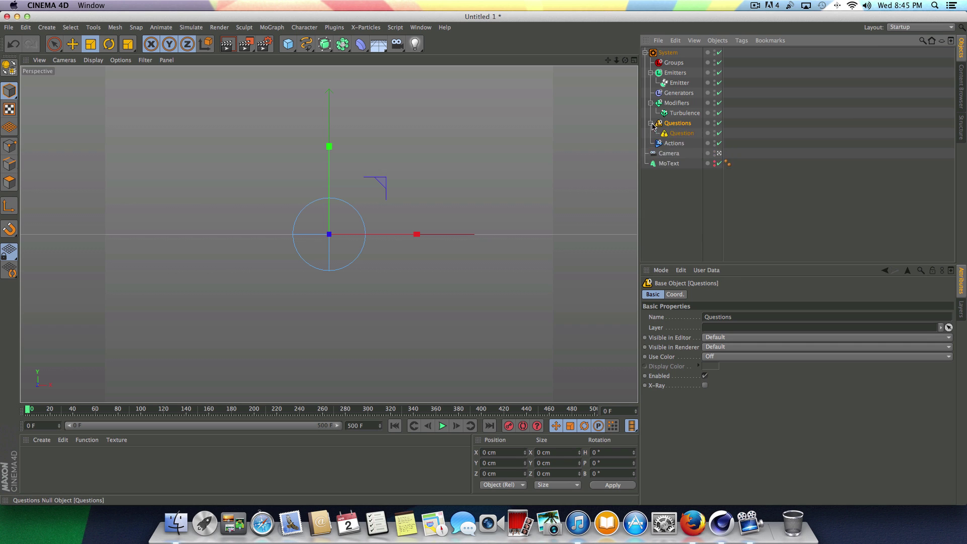
click(681, 133)
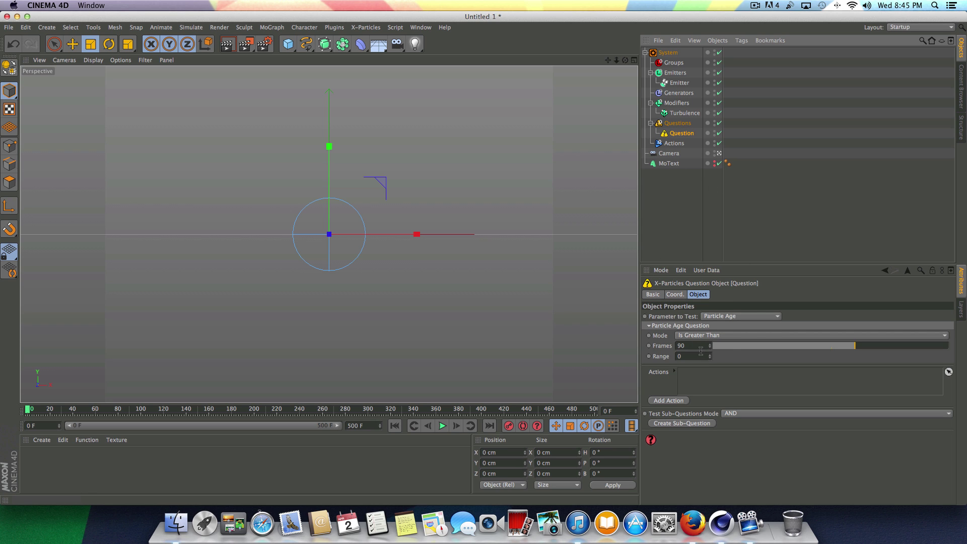
Step: Add an action to the question and set its action type to Control Cover/Target Modifier
click(669, 401)
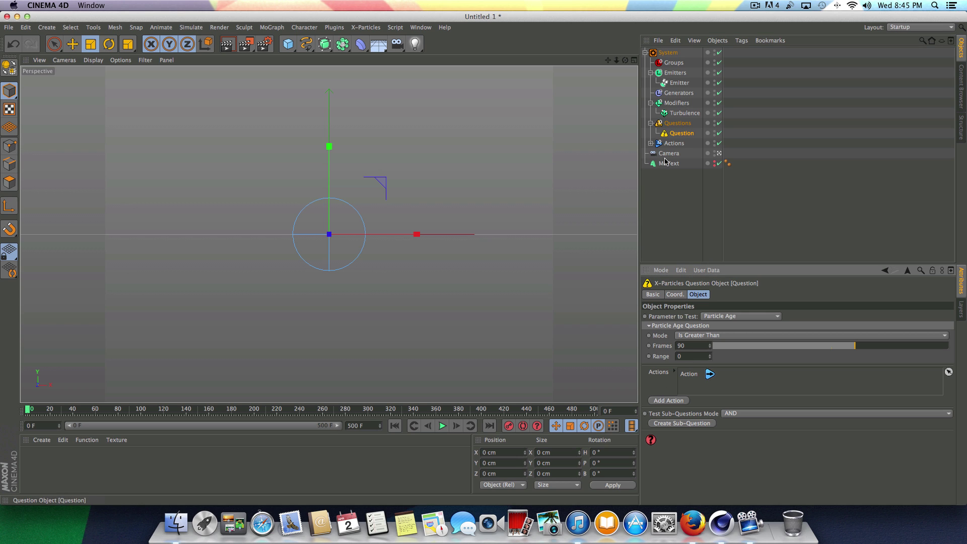
click(651, 143)
click(664, 154)
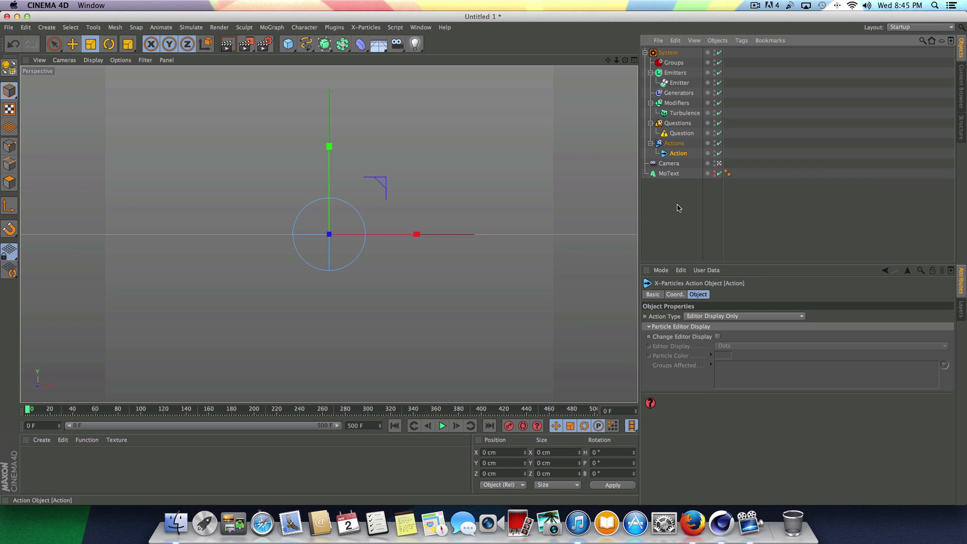
click(715, 318)
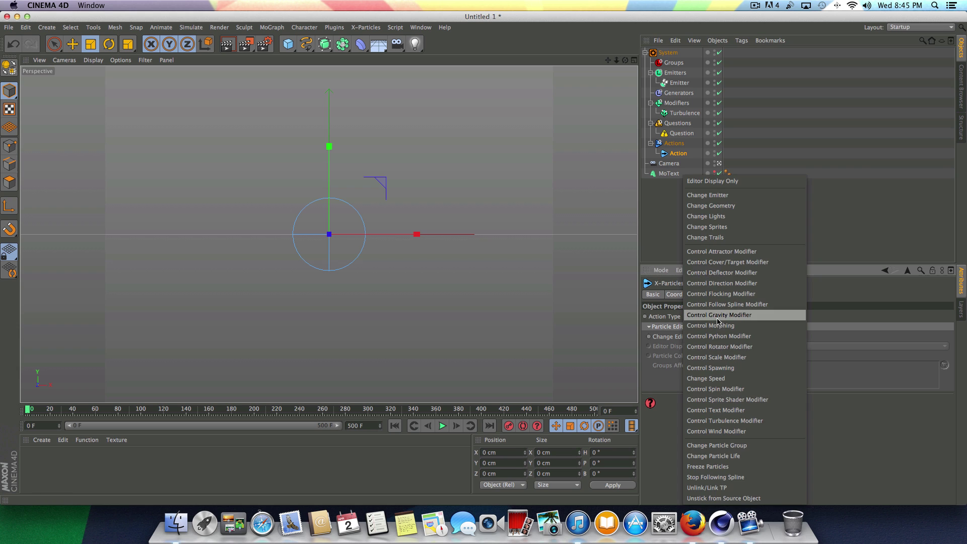
click(723, 264)
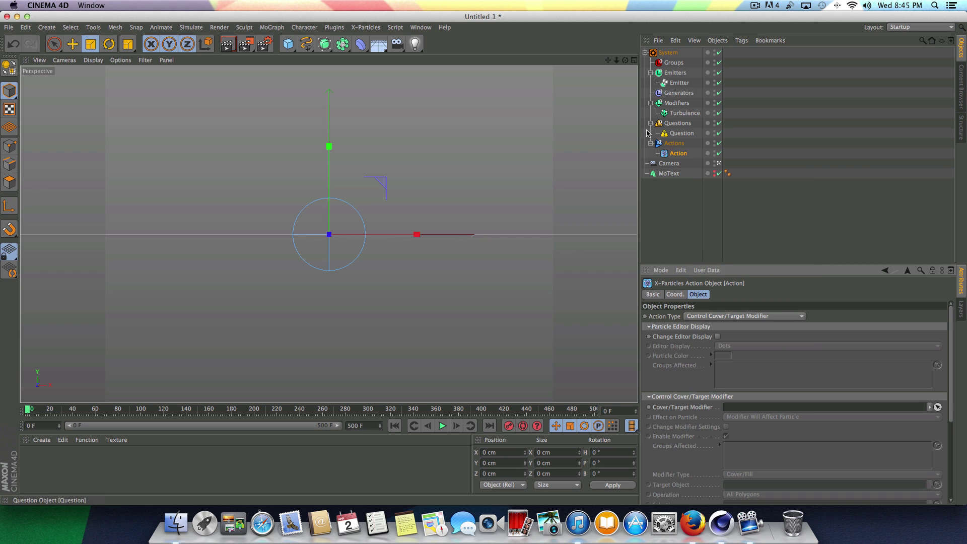
Step: Set the question's particle age to 150 frames with a range of 10, then preview the animation from the start
click(680, 134)
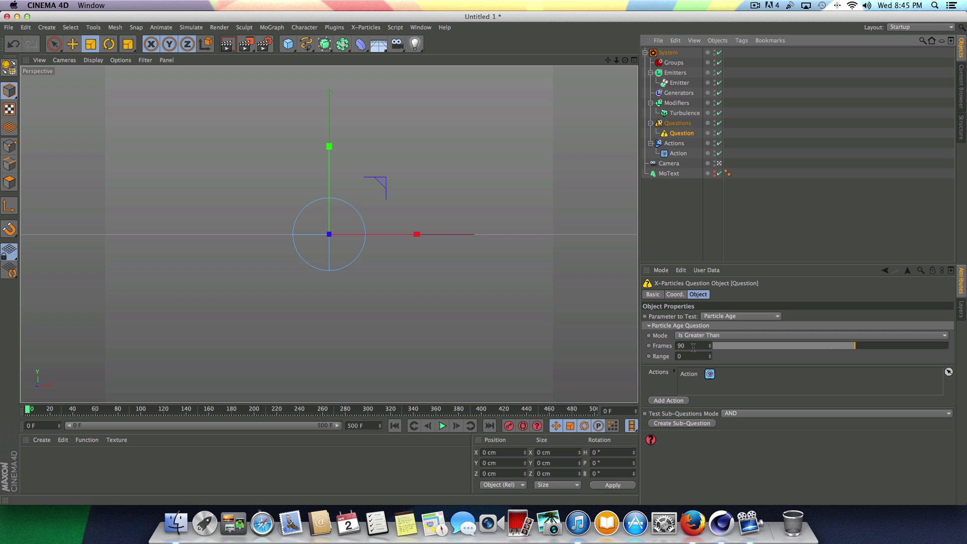
drag(694, 346, 668, 342)
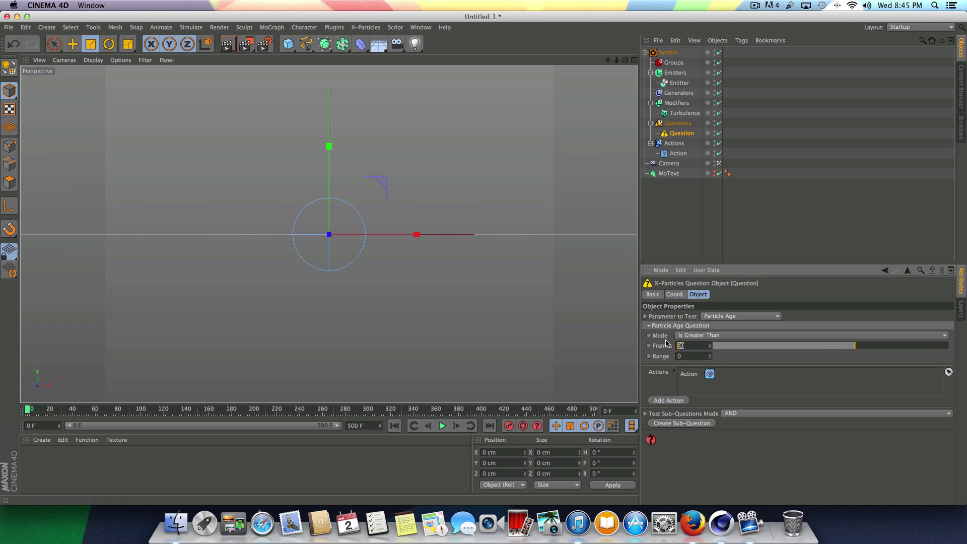
text(0)
key(Return)
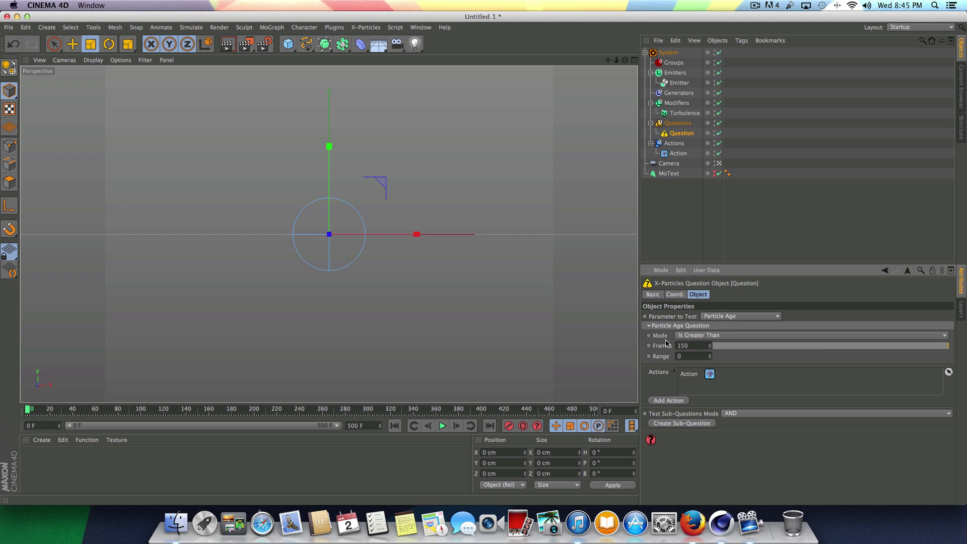
double_click(678, 357)
click(442, 428)
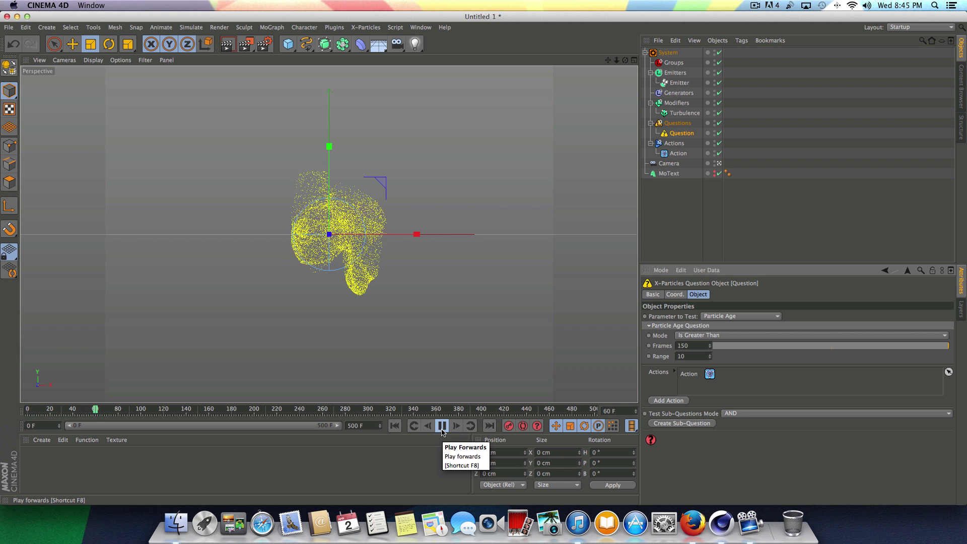
click(394, 426)
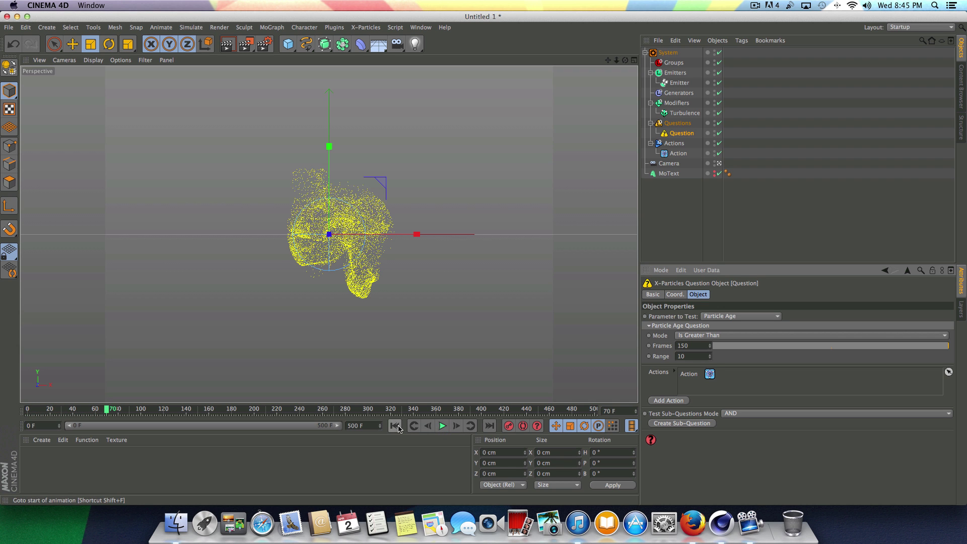
Step: Add a Cover/Target modifier to the X-Particles system
click(682, 153)
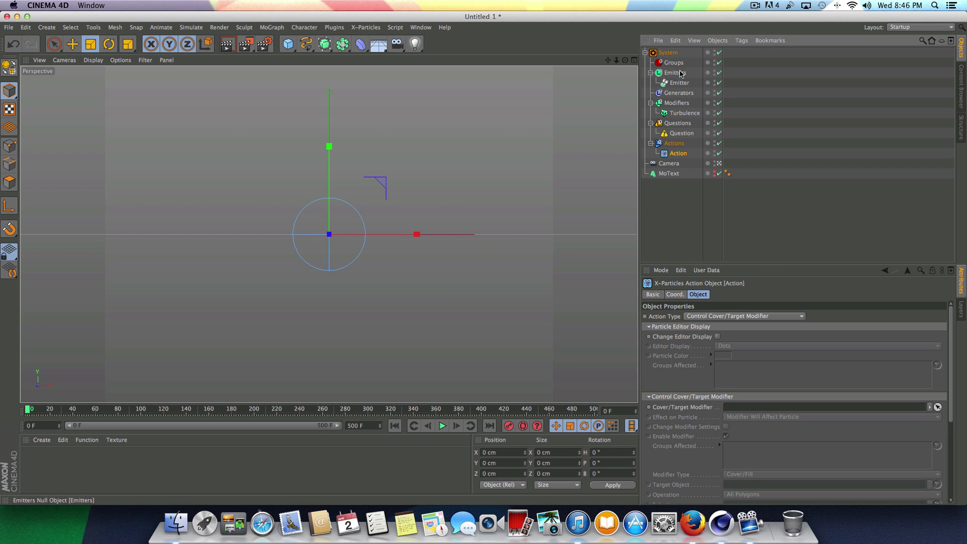
click(669, 53)
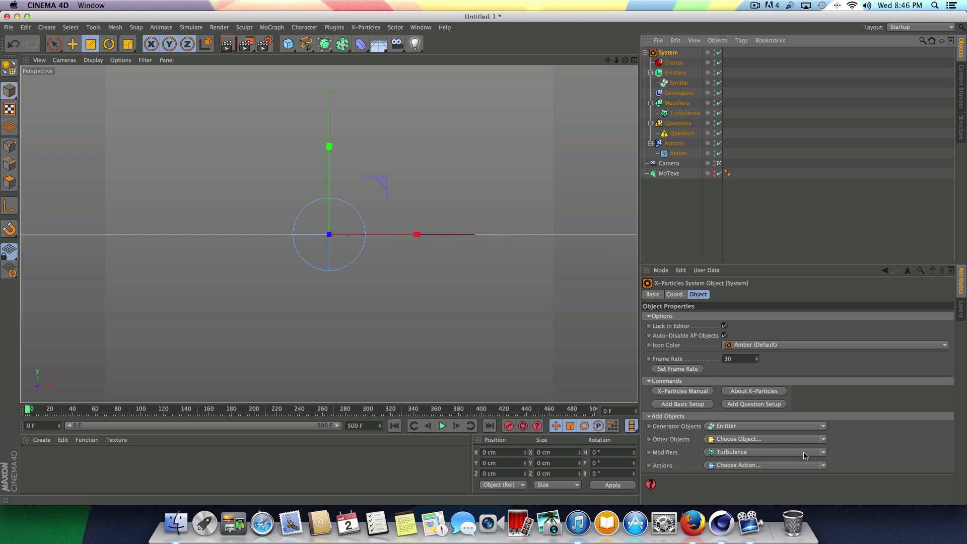
click(824, 453)
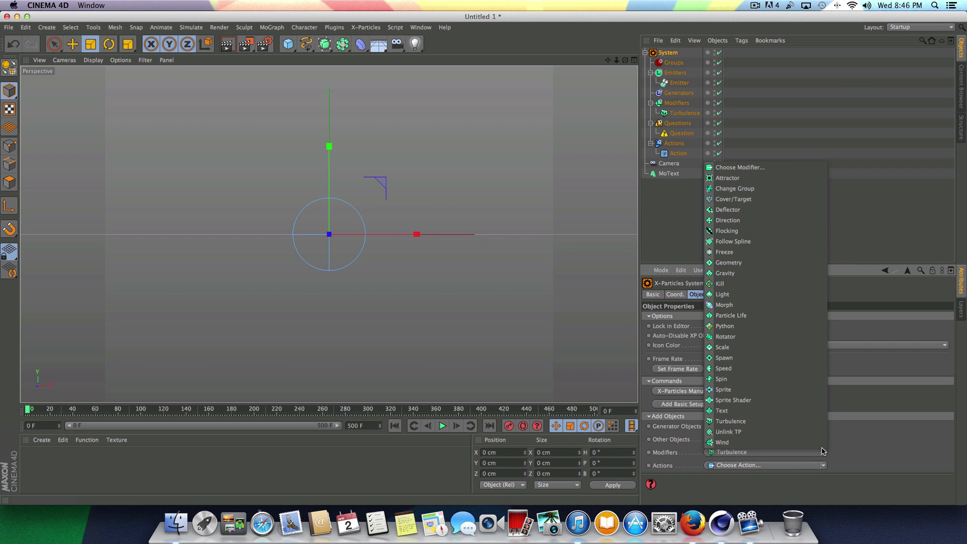
click(733, 199)
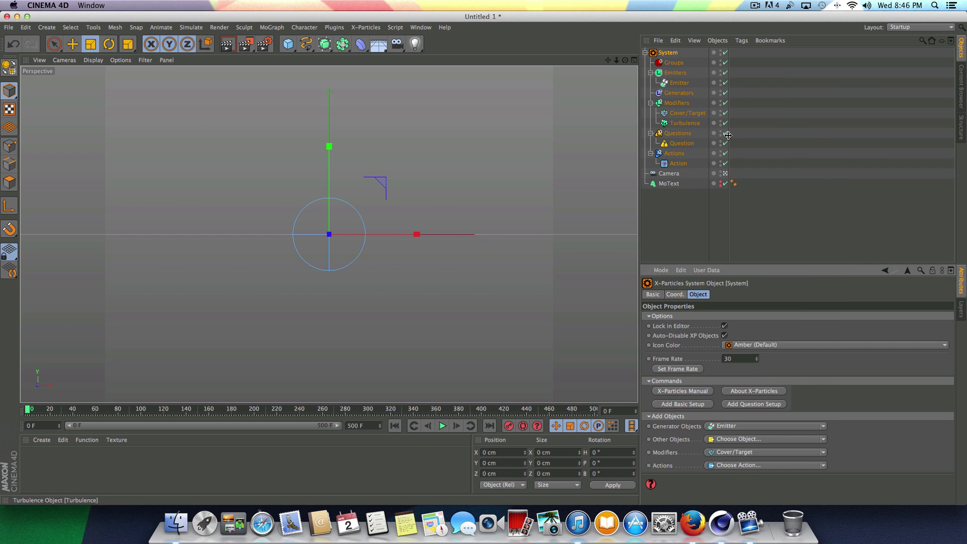
Step: Assign MoText as the Cover/Target modifier's target object and set its operation to Object Volume
click(690, 114)
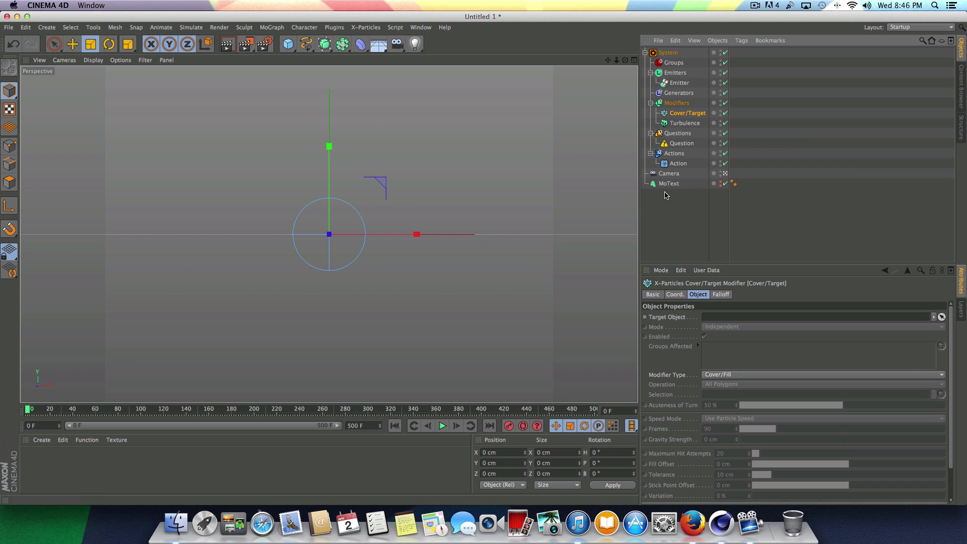
drag(665, 188, 749, 316)
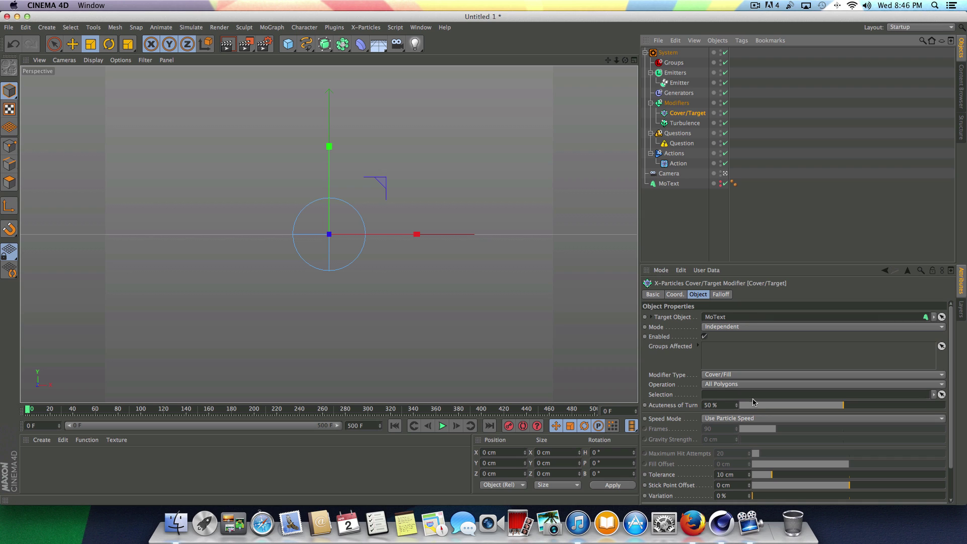
click(722, 385)
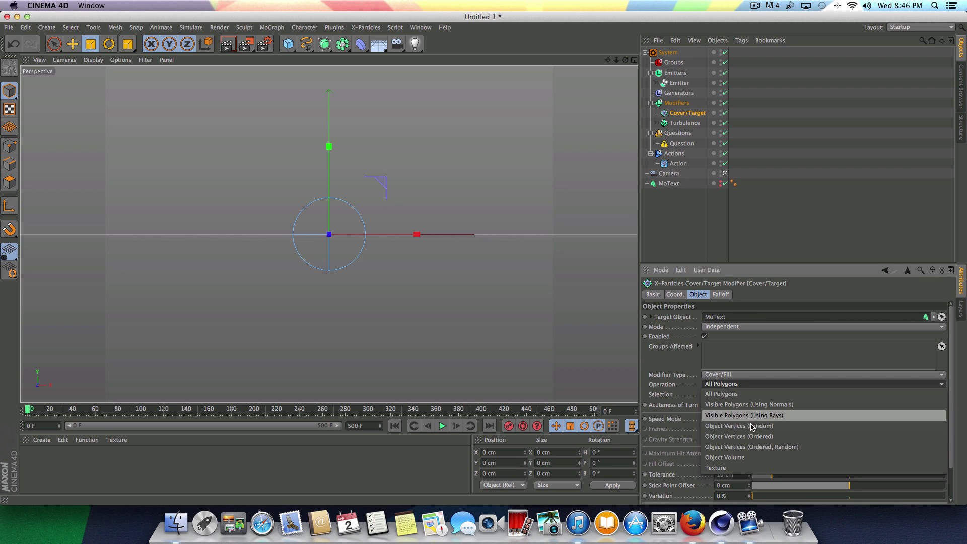
click(748, 458)
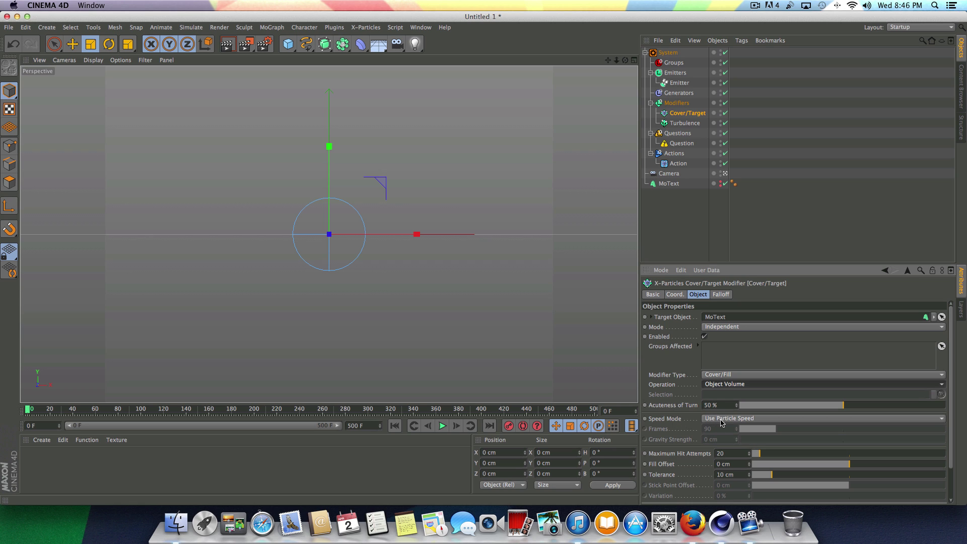
Step: Set the Cover/Target modifier's speed mode to Set Frames to Reach Target with 60 frames
click(722, 420)
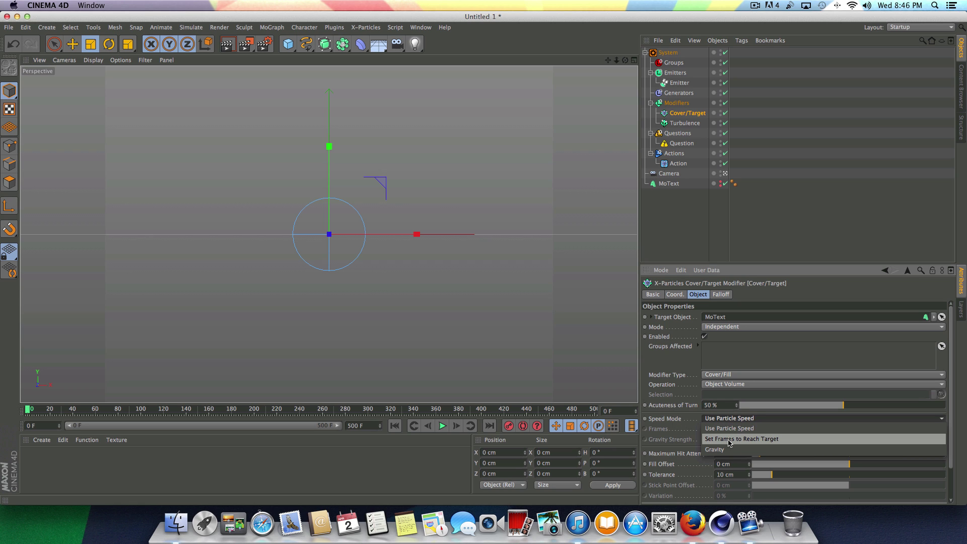
click(729, 441)
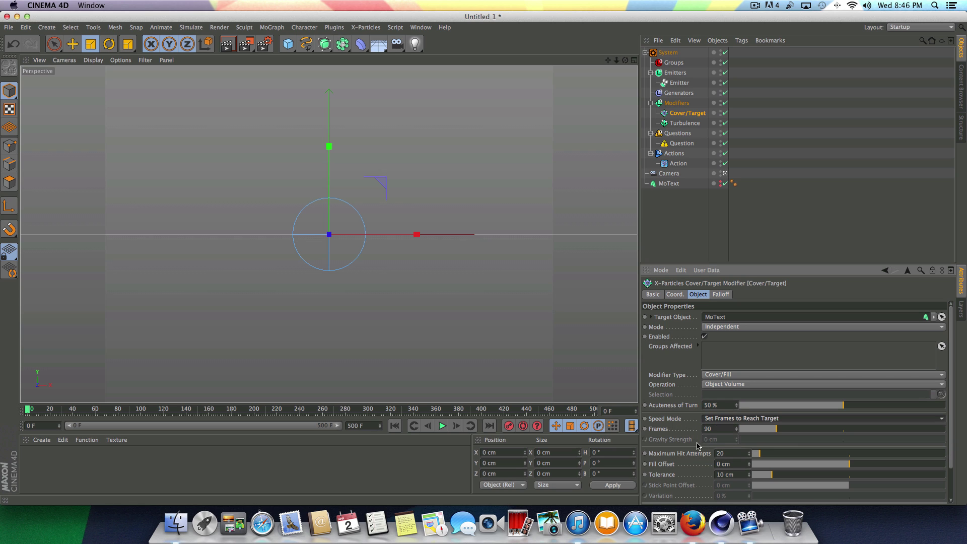
click(721, 429)
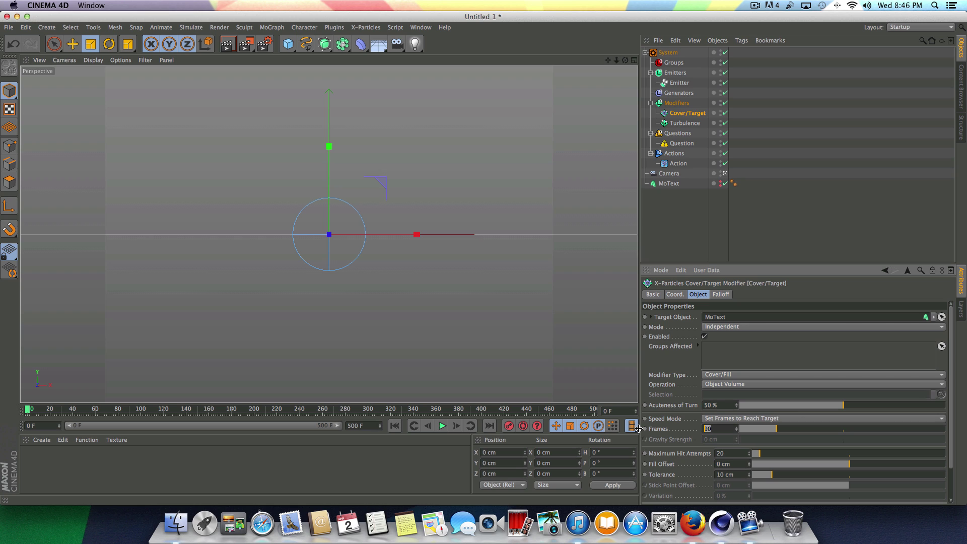
text(60)
key(Return)
text(60)
key(Escape)
Step: Link the Cover/Target modifier to the Control Cover/Target Modifier action, with its particle effect set to Modifier Will Affect Particle
click(684, 165)
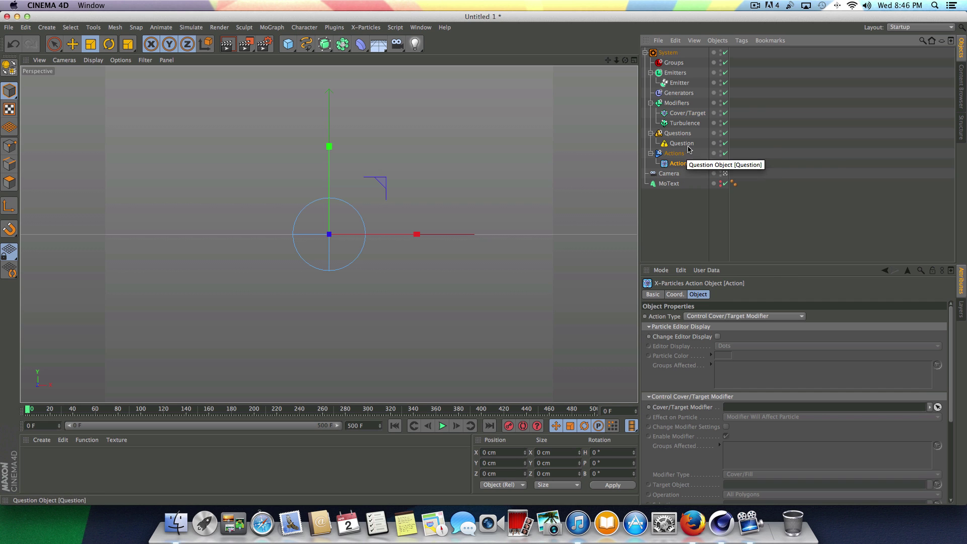
click(710, 316)
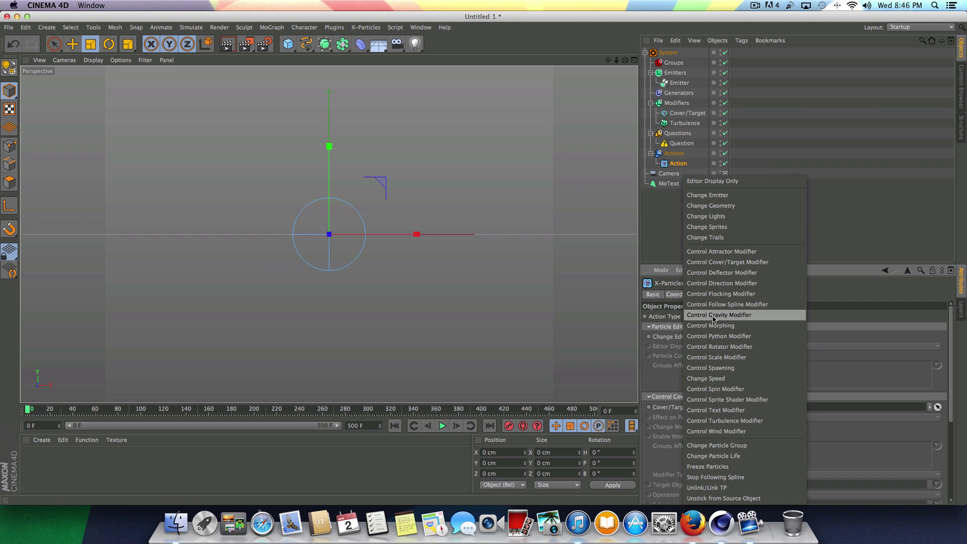
click(739, 262)
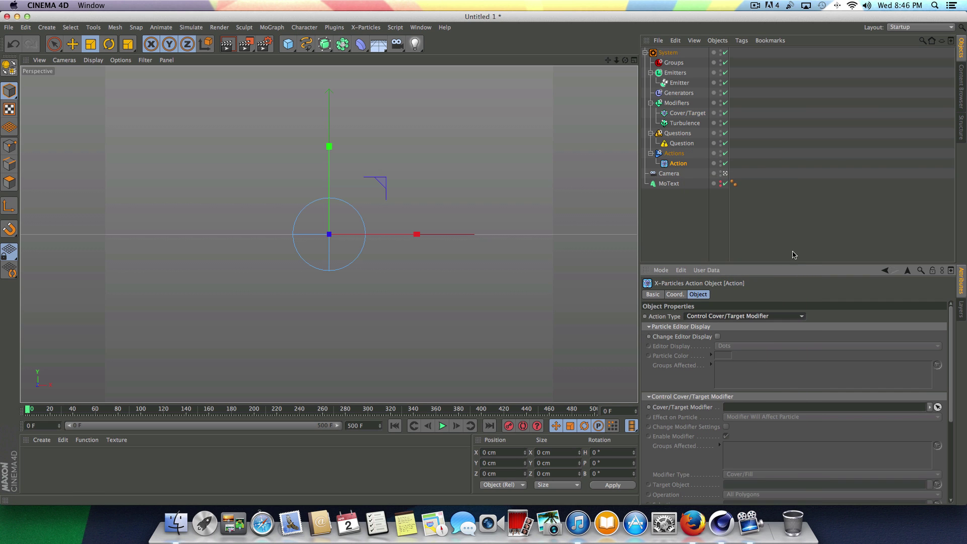
click(686, 114)
drag(687, 116, 767, 410)
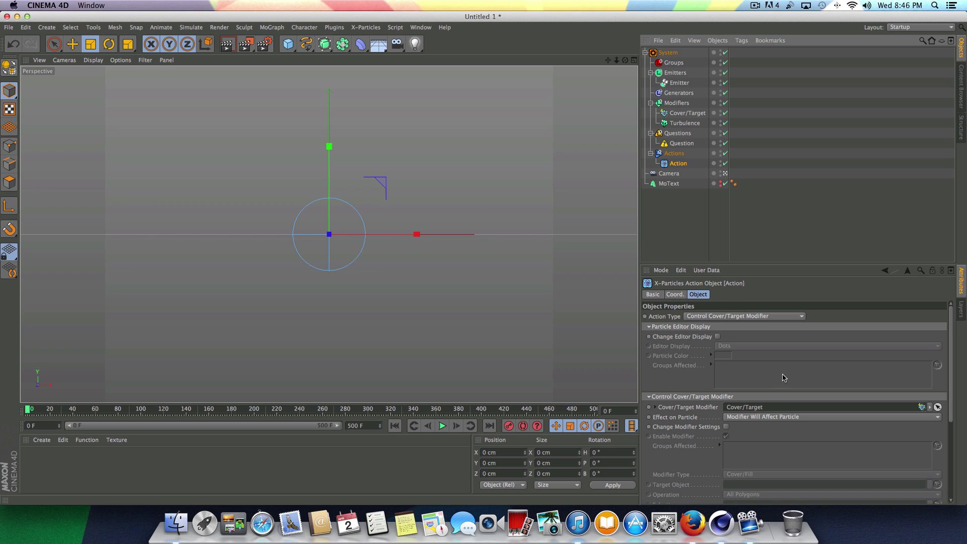
click(695, 418)
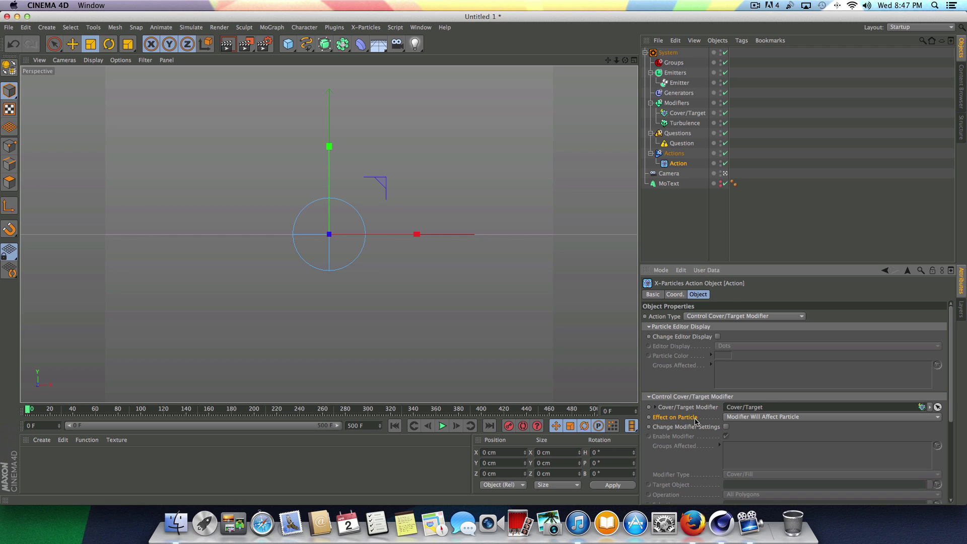
click(727, 417)
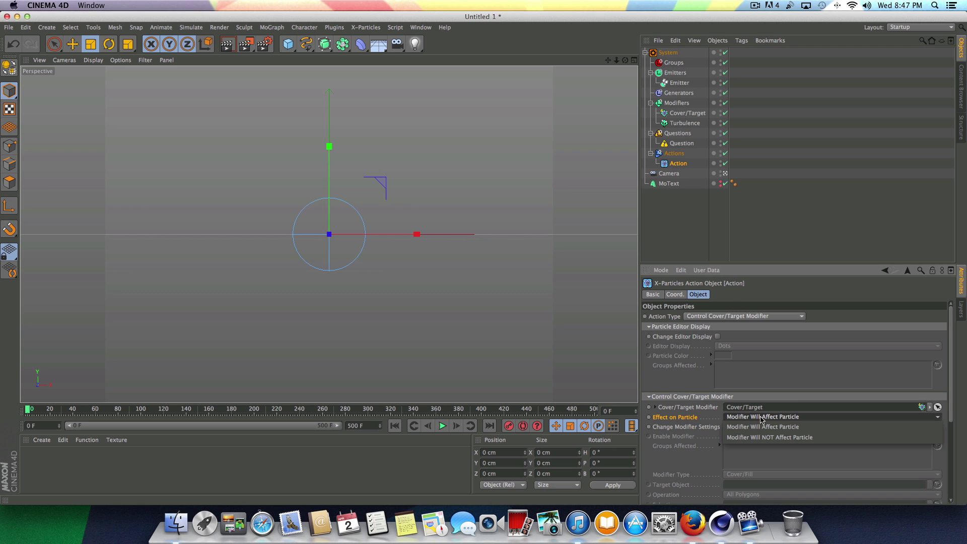
click(782, 421)
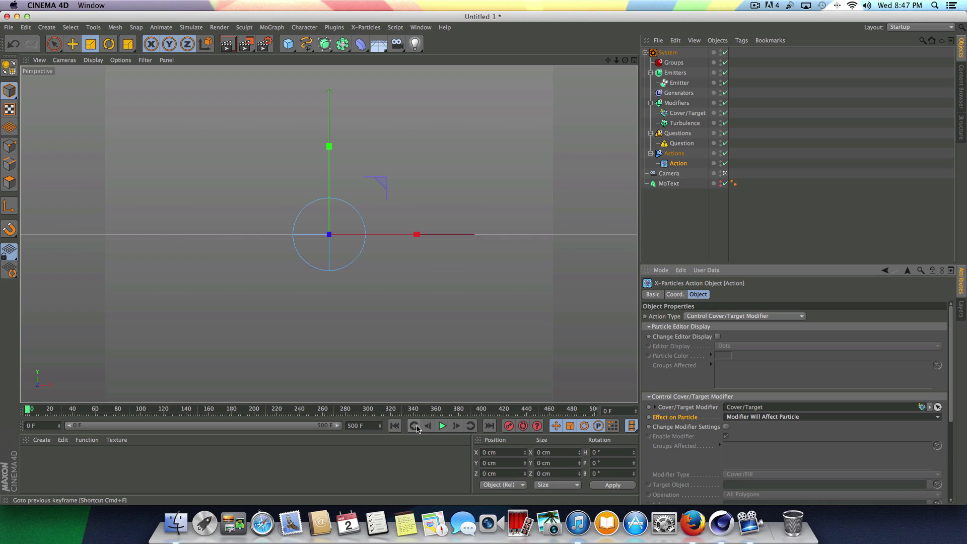
Step: Preview the particles moving into the text shape twice, and return to the first frame
click(442, 427)
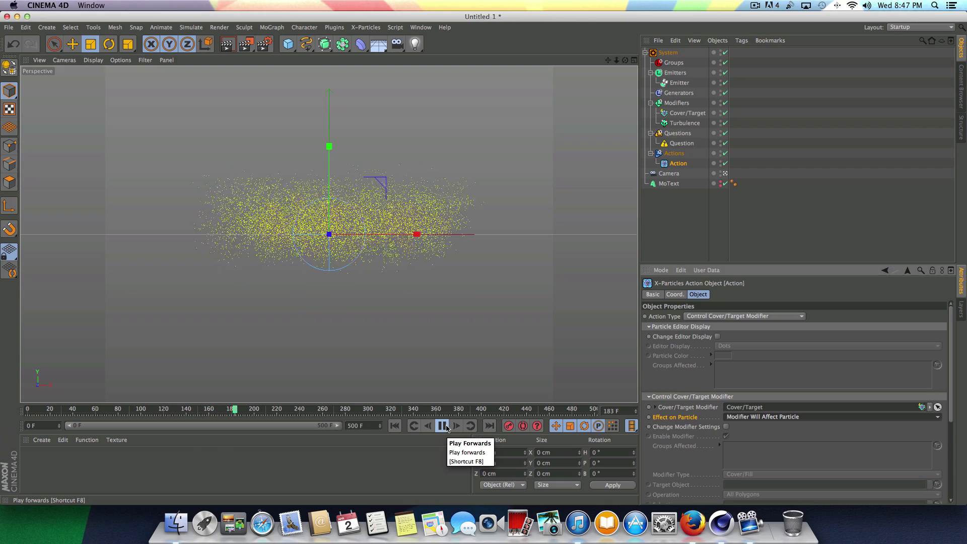
click(443, 426)
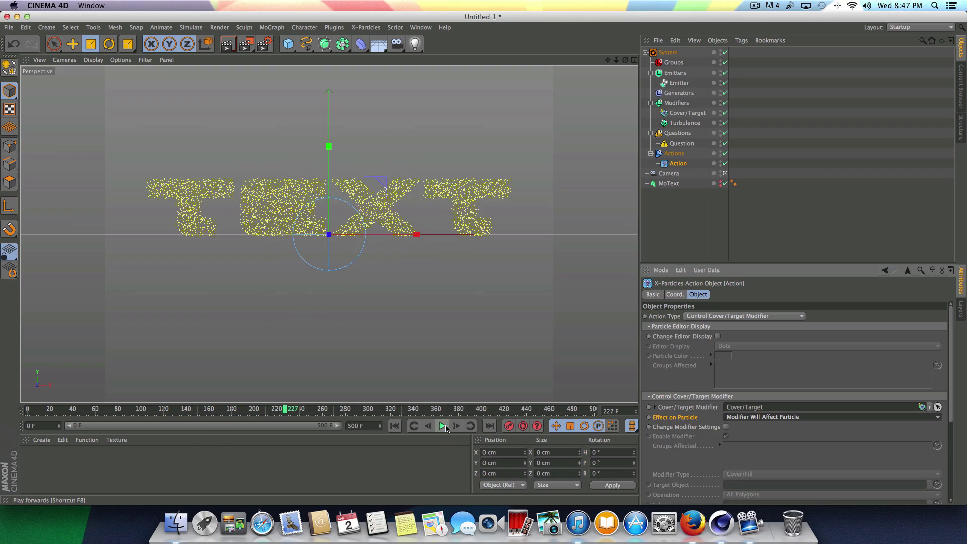
click(394, 426)
click(442, 427)
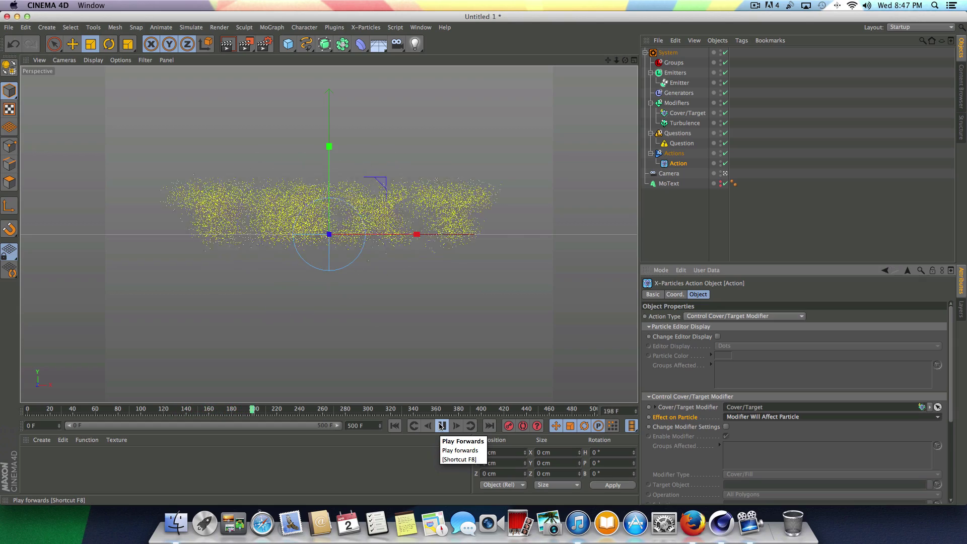
click(441, 426)
click(394, 426)
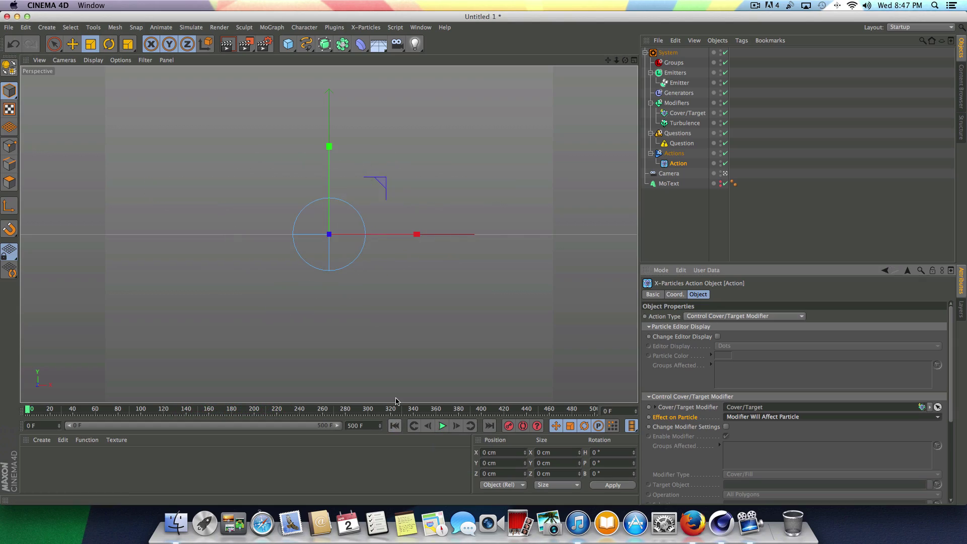
Step: Add an omni light to the scene and set its shadow type to Shadow Maps (Soft)
click(670, 173)
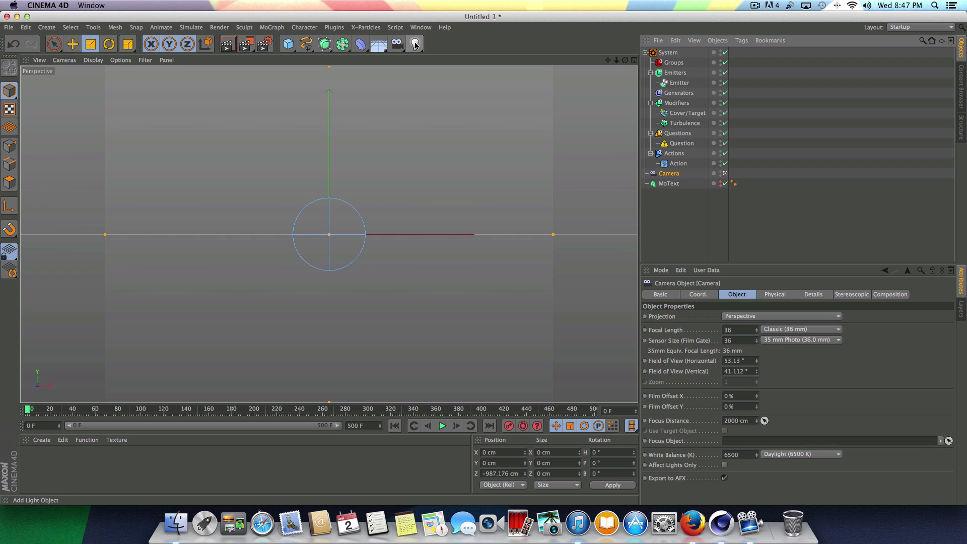
drag(415, 44, 428, 54)
click(438, 57)
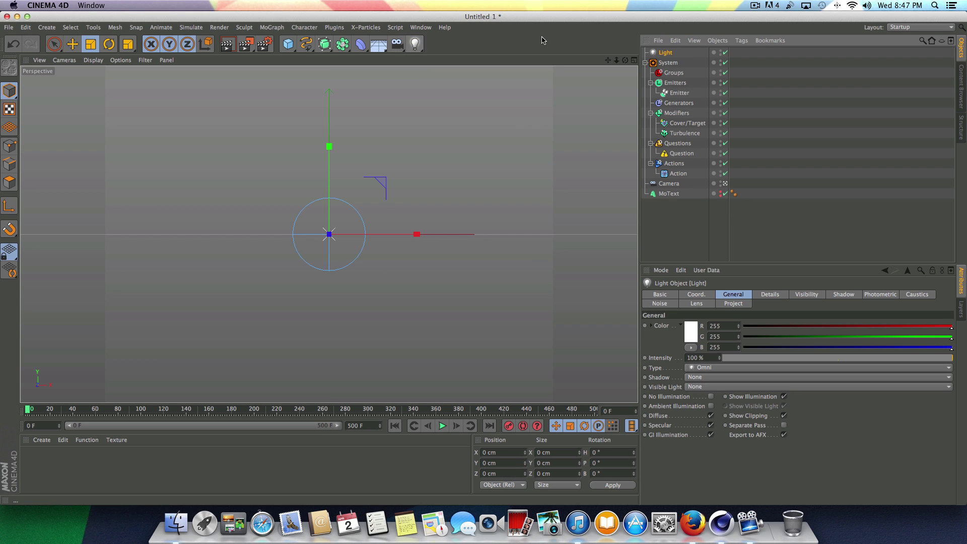
click(706, 379)
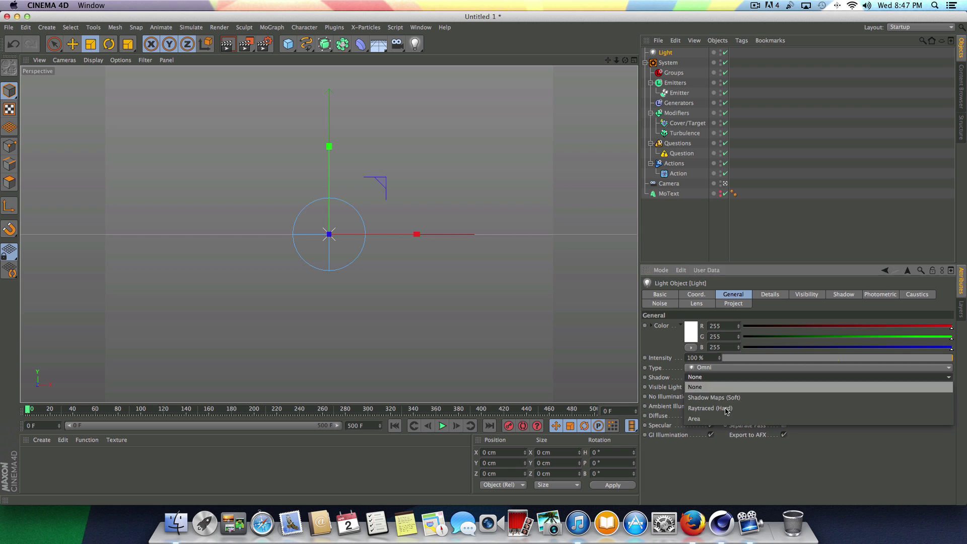
click(711, 396)
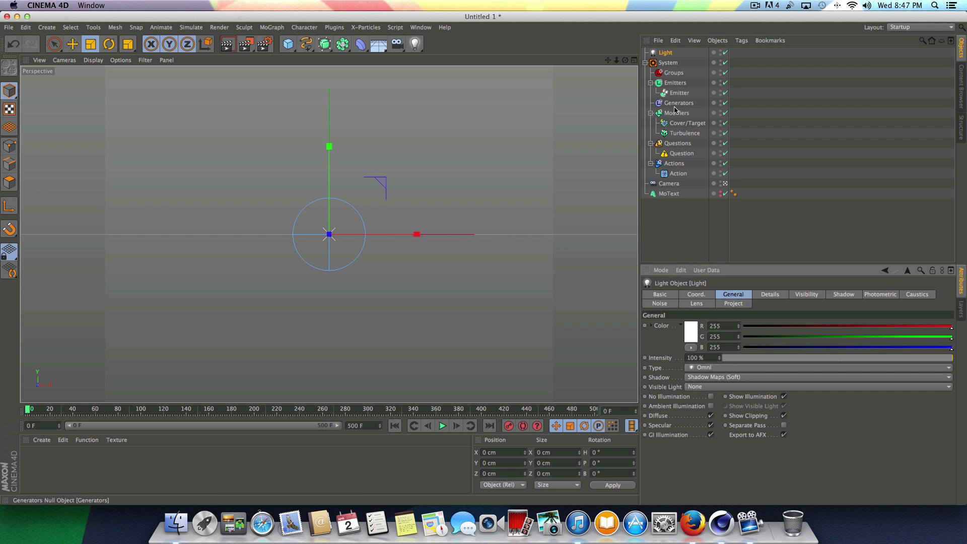
Step: Leave the camera view for the four-view layout and move the light to about X -447 cm, Z -791 cm
click(725, 183)
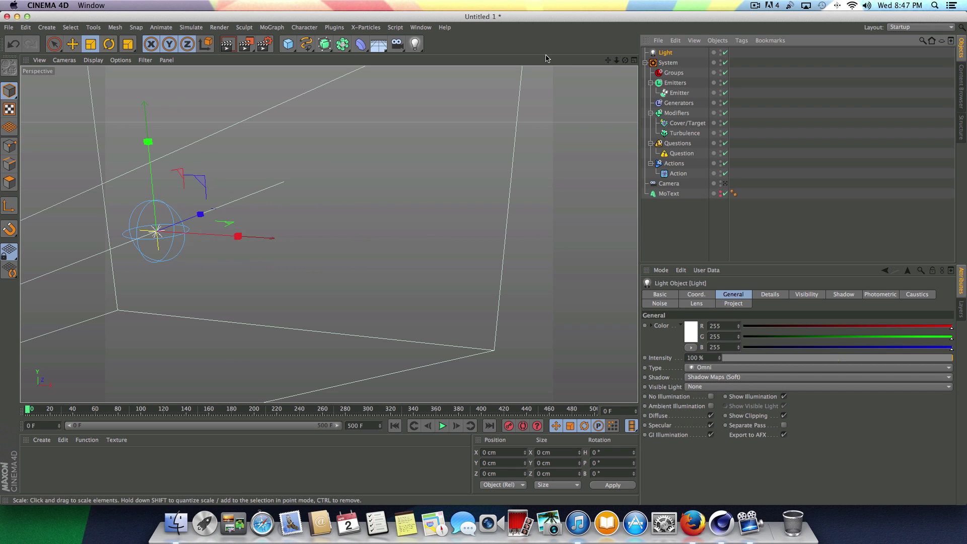
drag(608, 60, 338, 228)
click(634, 60)
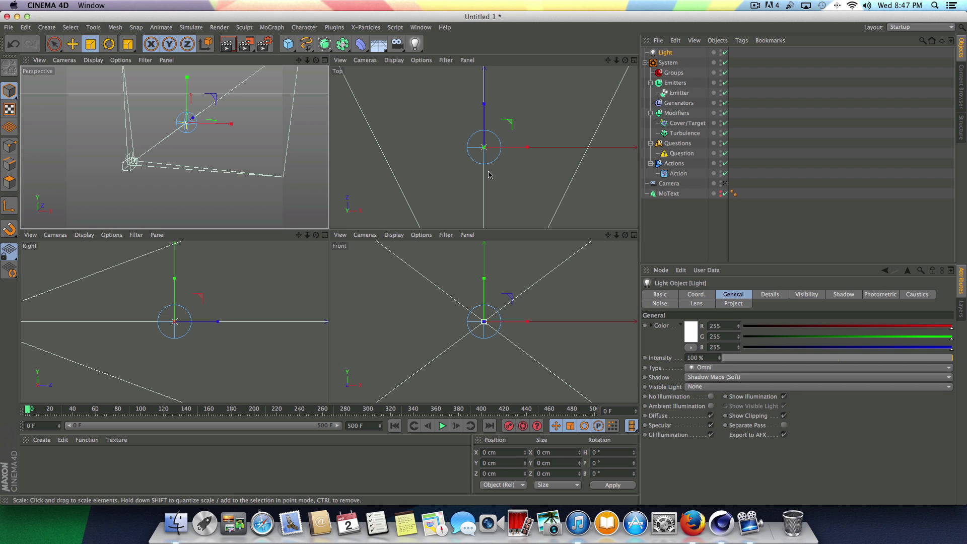
drag(616, 61, 614, 45)
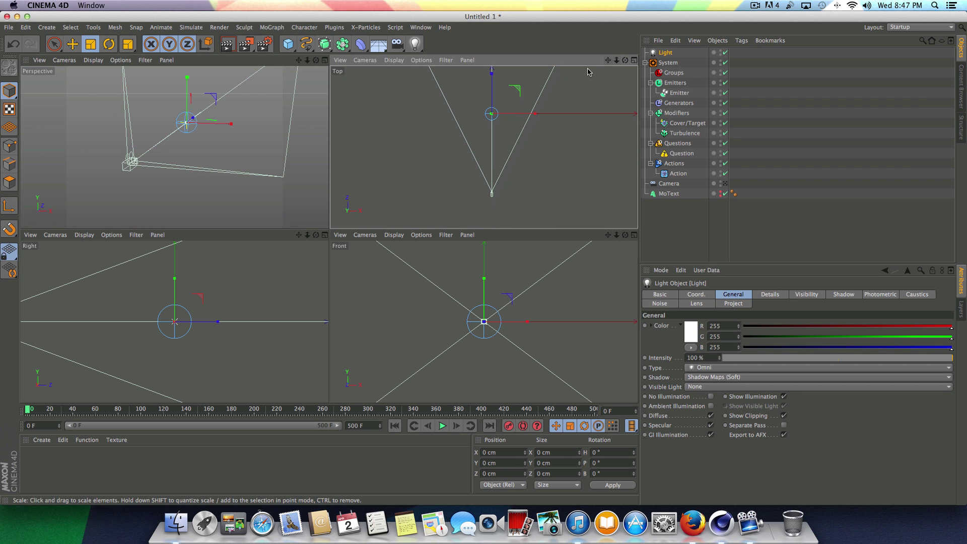
click(72, 43)
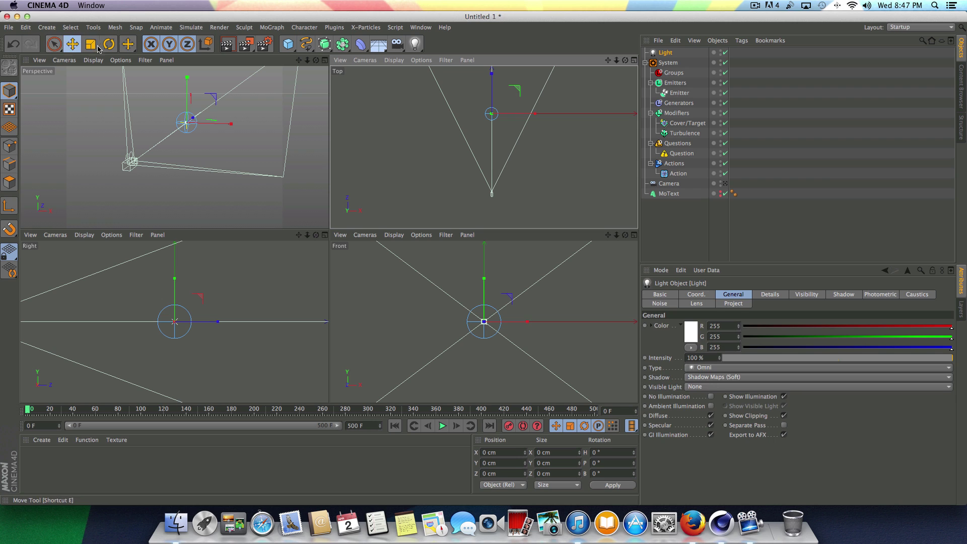
drag(538, 114, 514, 161)
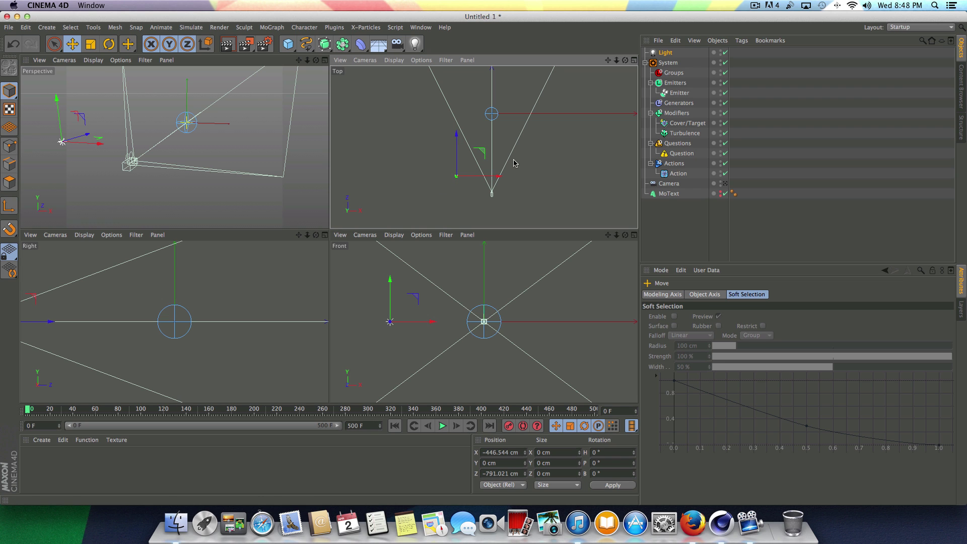
Step: Tint the light pale blue, with an RGB colour of about 220, 246, 255
click(666, 52)
click(691, 334)
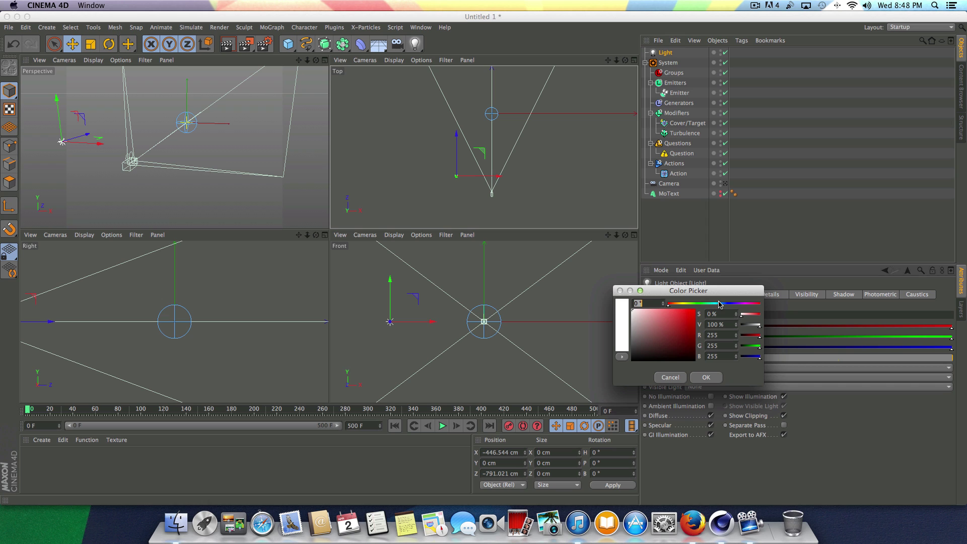
click(719, 304)
drag(649, 314, 639, 306)
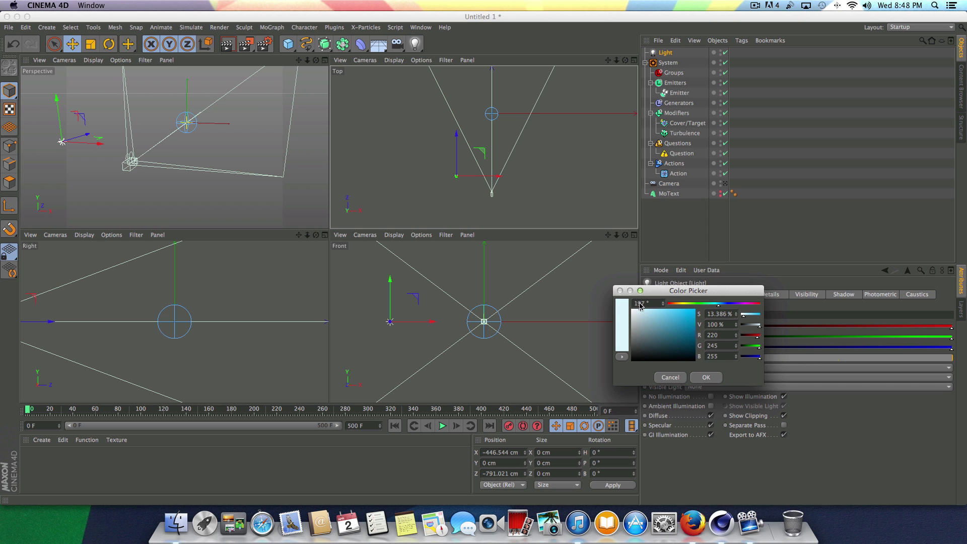
drag(716, 304, 721, 306)
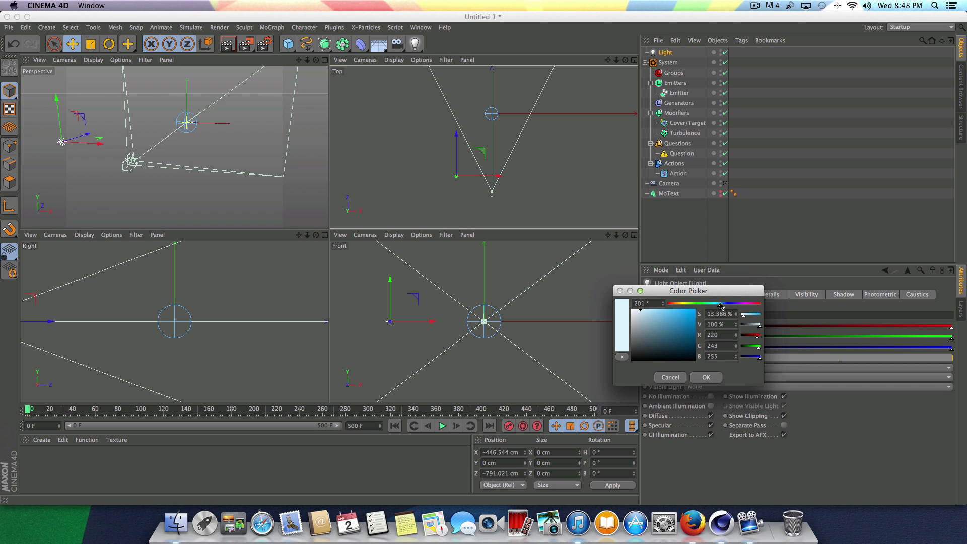
click(704, 378)
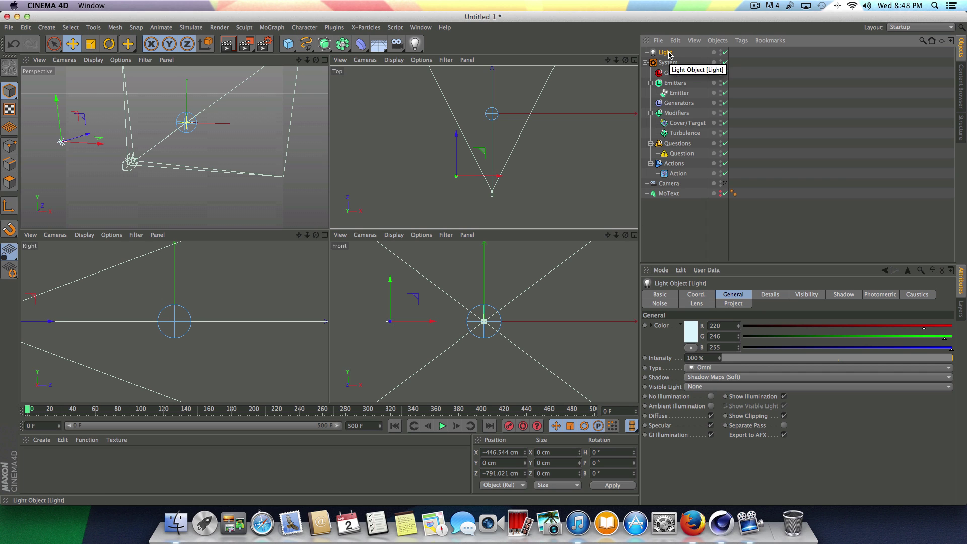
Step: Duplicate the light, giving the copy a warm colour of RGB 255, 242, 226 and a position of about X 389 cm
key(ctrl+c)
key(ctrl+v)
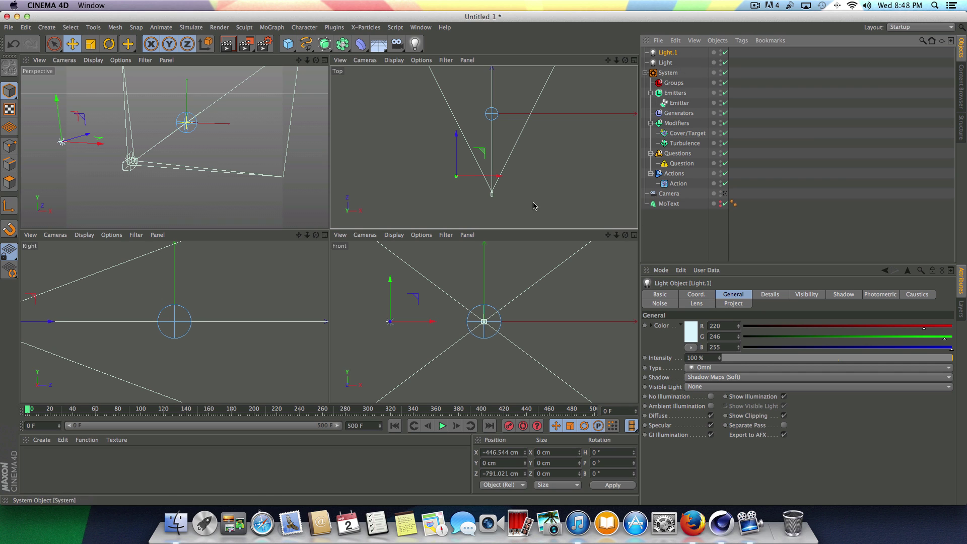
click(695, 326)
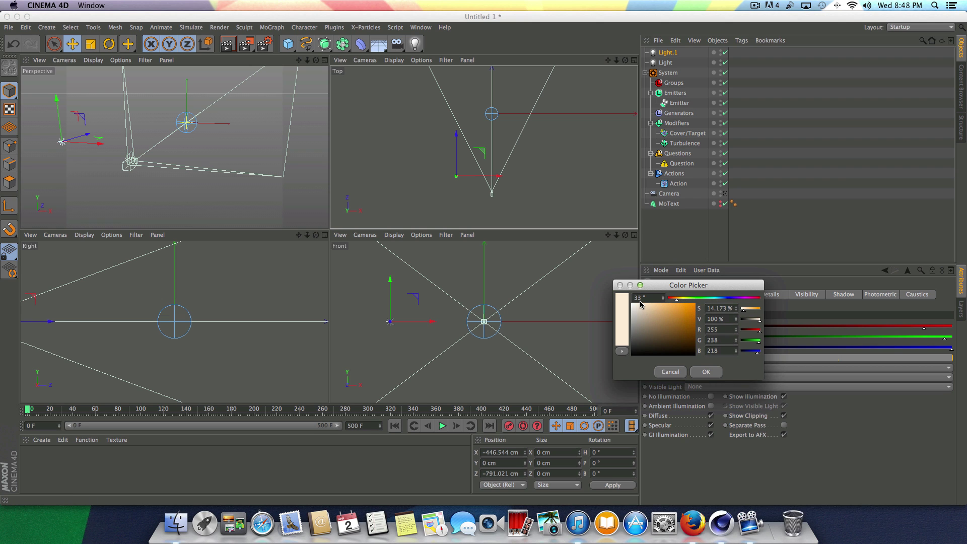
click(710, 369)
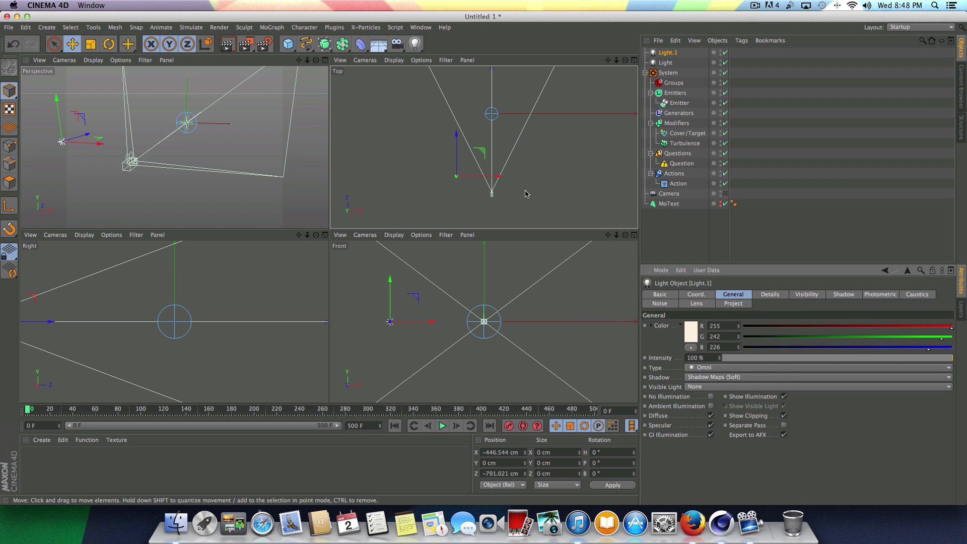
drag(478, 183, 563, 184)
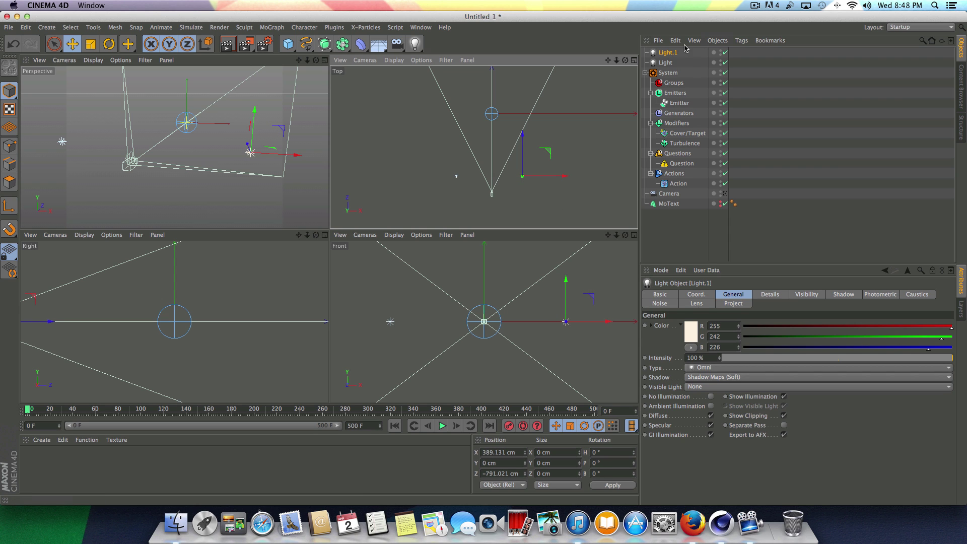
click(324, 60)
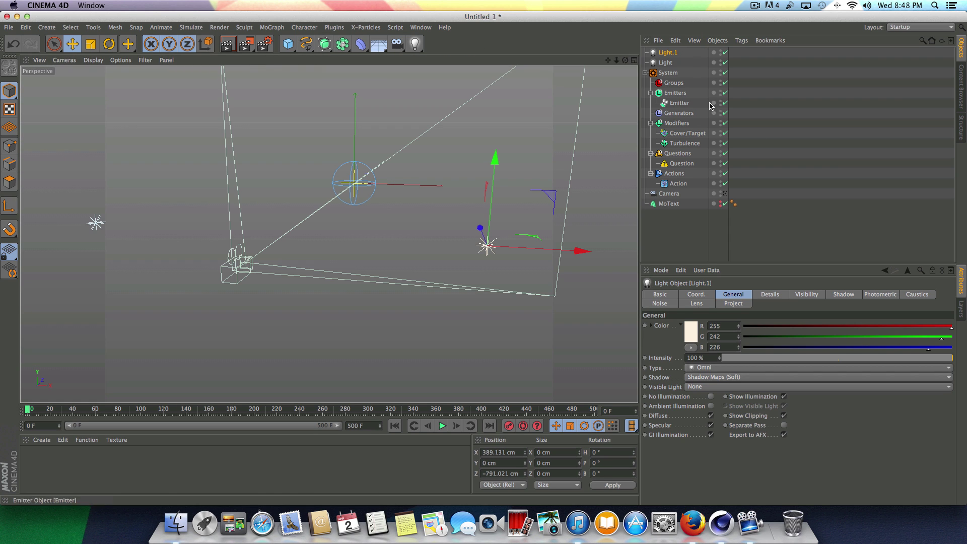
Step: Create a null object and group the camera and both lights under it
click(47, 27)
mouse_move(58, 42)
click(96, 44)
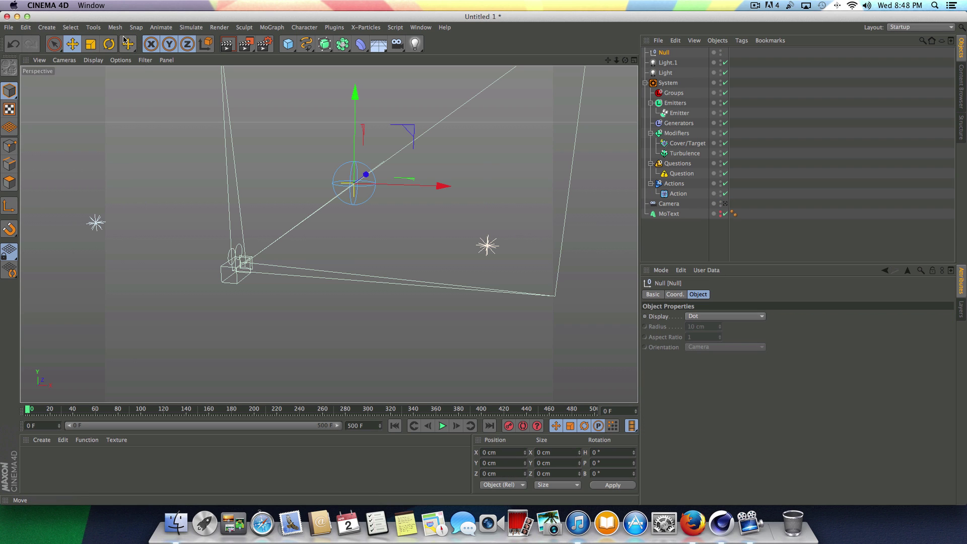
drag(663, 208, 665, 54)
click(685, 82)
shift+click(679, 74)
drag(669, 75, 665, 53)
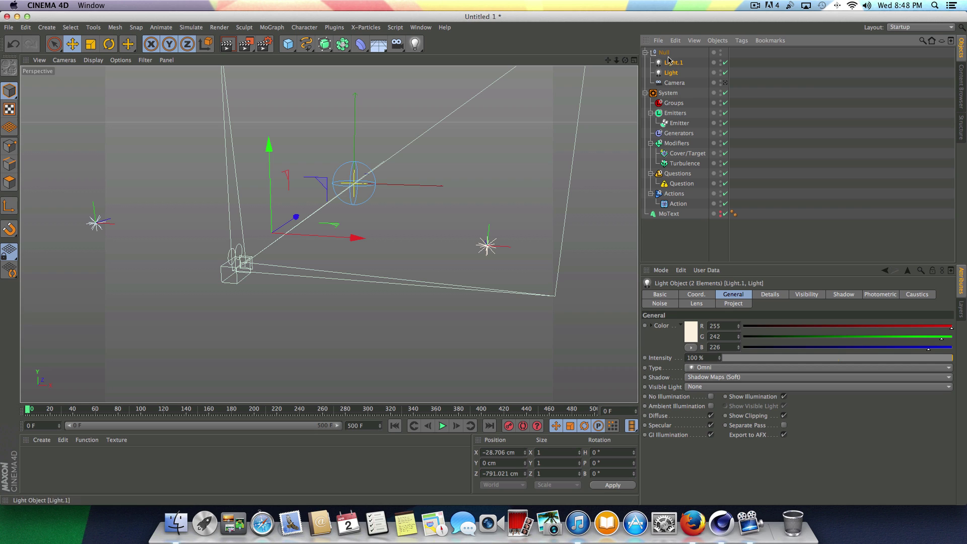
click(665, 53)
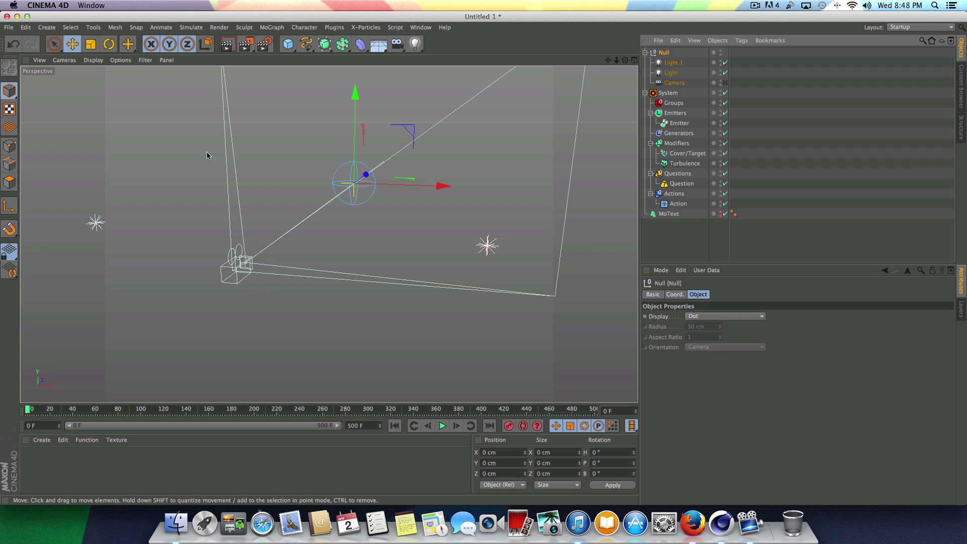
Step: Look through the scene camera, briefly preview the particles and return to the first frame
click(725, 82)
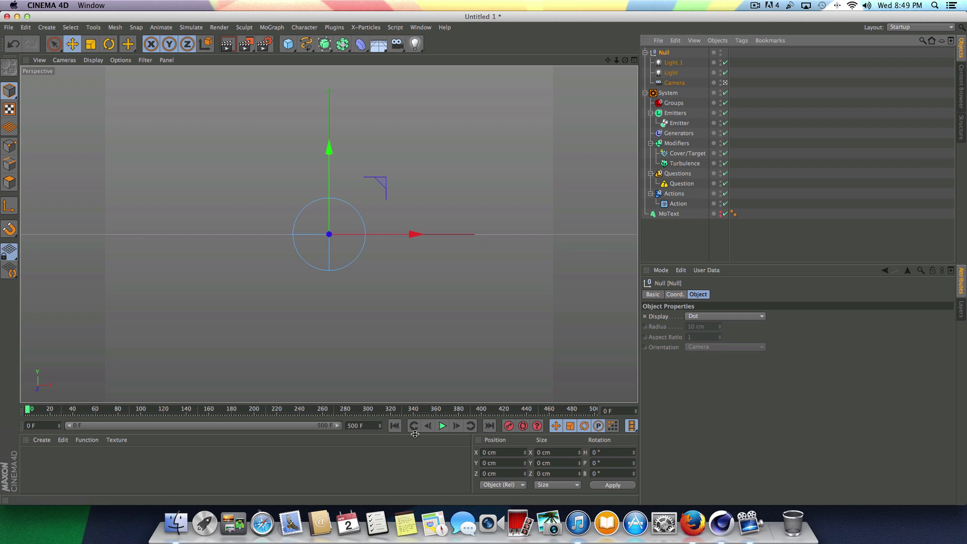
click(442, 426)
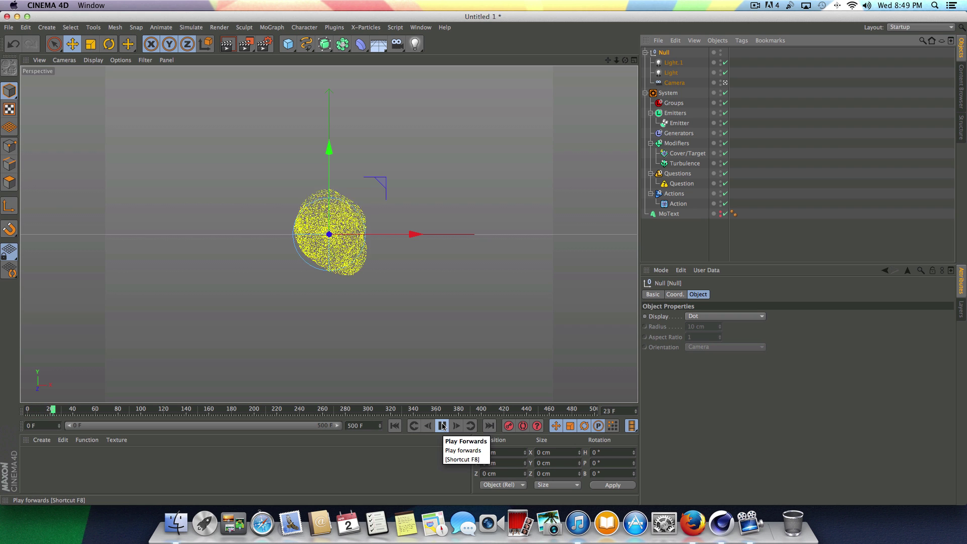
click(395, 426)
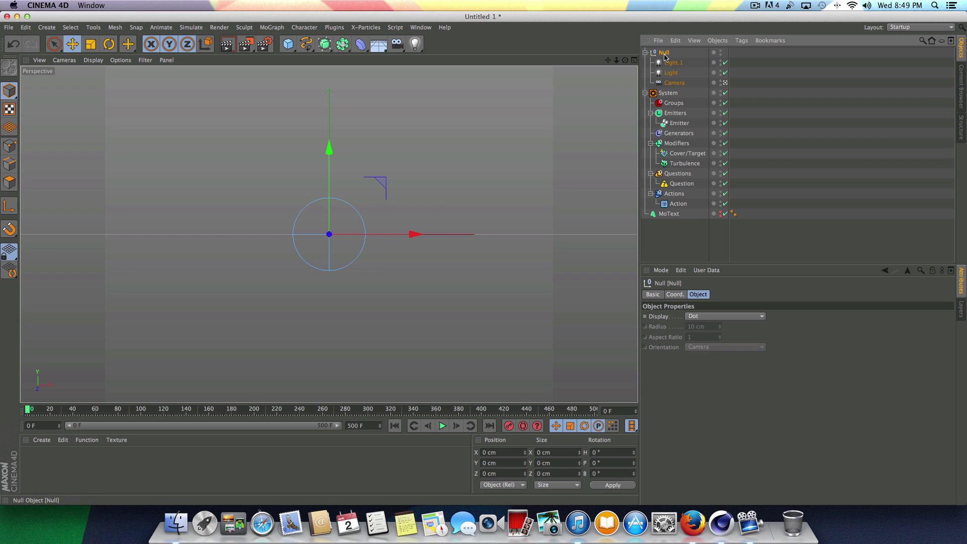
Step: Collapse the null's hierarchy and rename the null as Camera
click(646, 52)
double_click(664, 53)
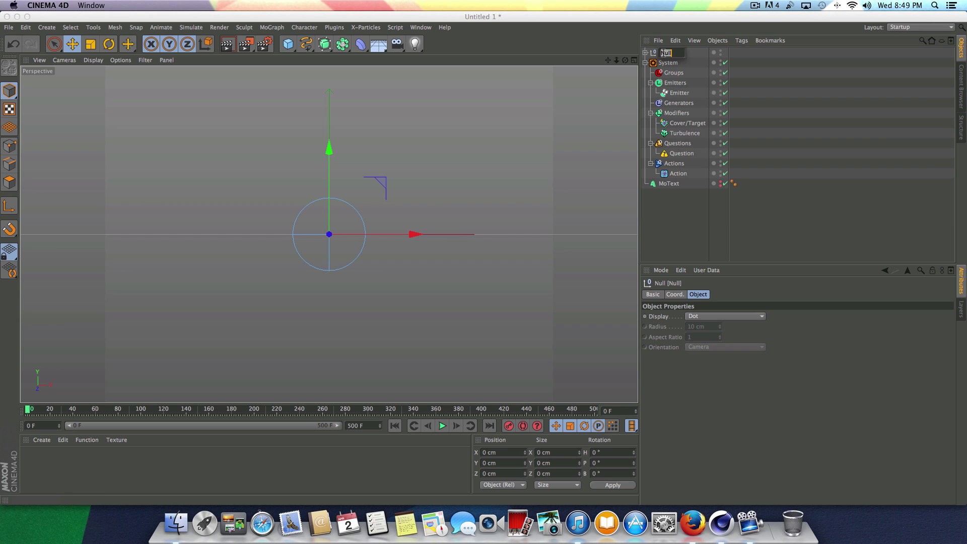
text(Camera)
key(Return)
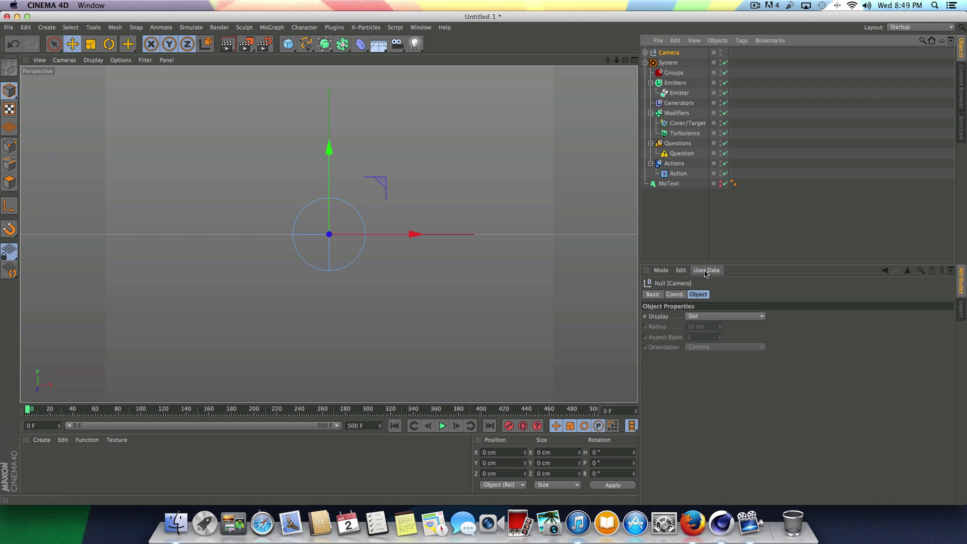
Step: Keyframe the Camera null's heading rotation at 0° on the first frame, after a short playback check
click(676, 294)
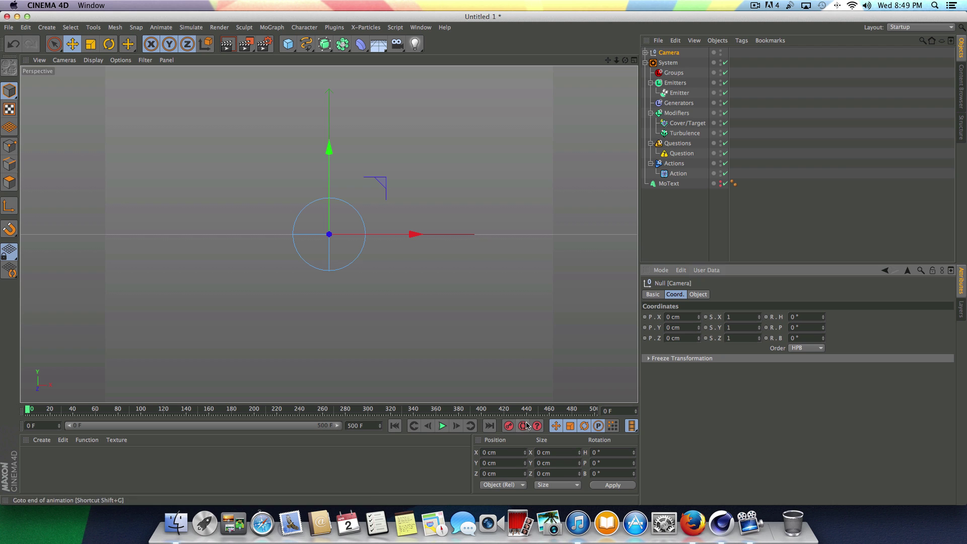
click(442, 425)
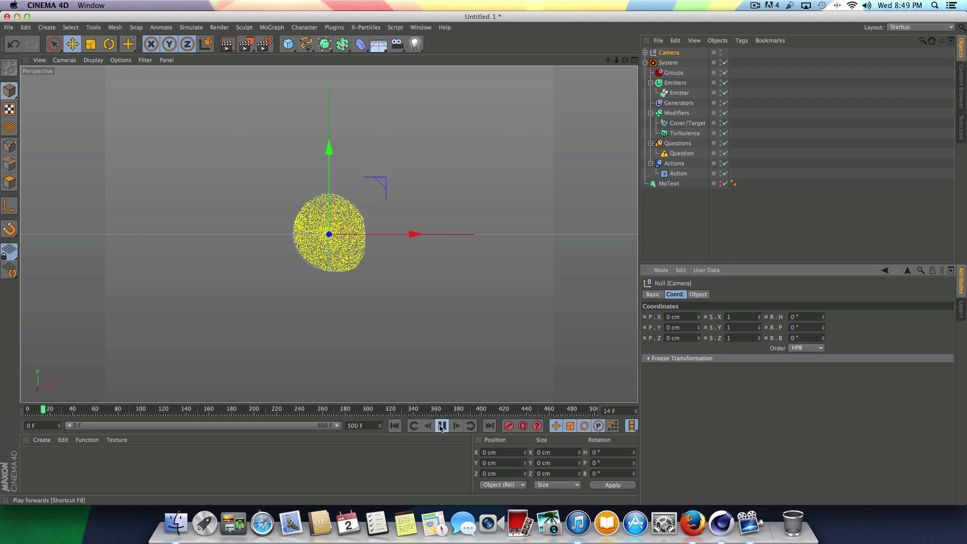
click(443, 426)
click(395, 426)
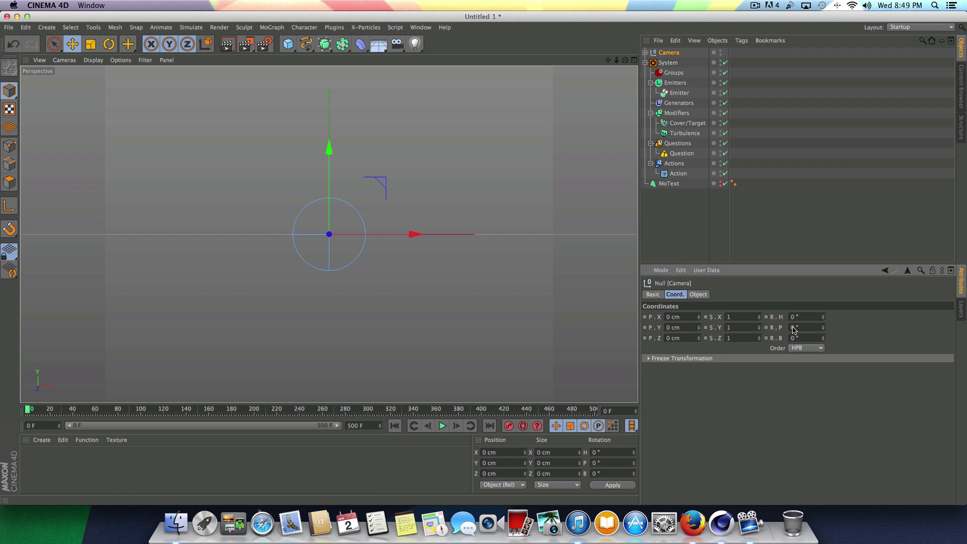
drag(823, 317, 844, 317)
Step: Advance to frame 120 and keyframe the Camera null's heading rotation at 270°
click(443, 427)
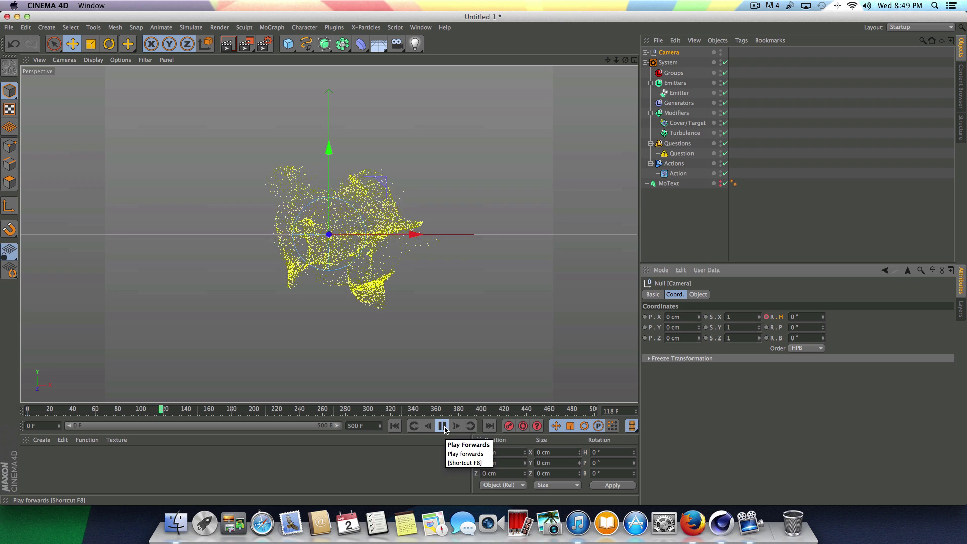
click(444, 428)
click(457, 426)
click(456, 426)
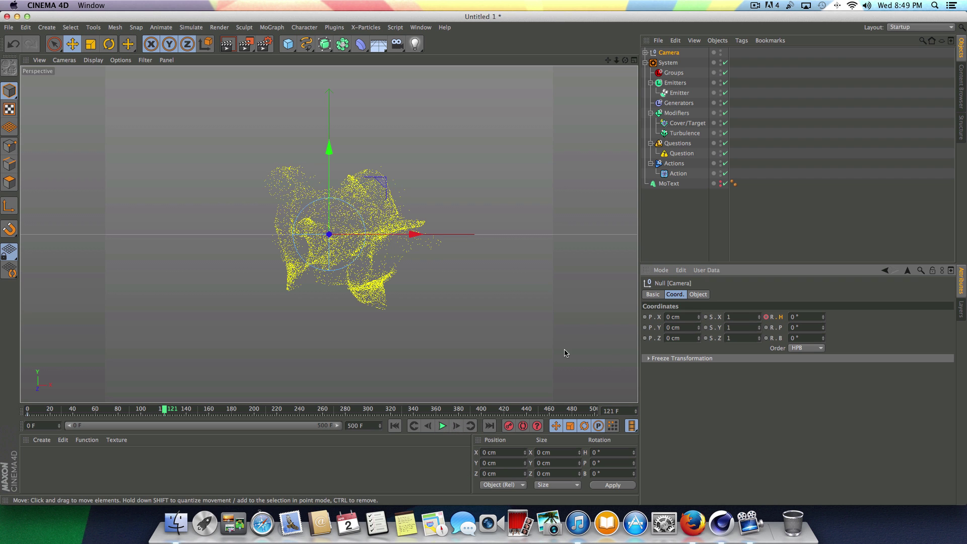
click(428, 426)
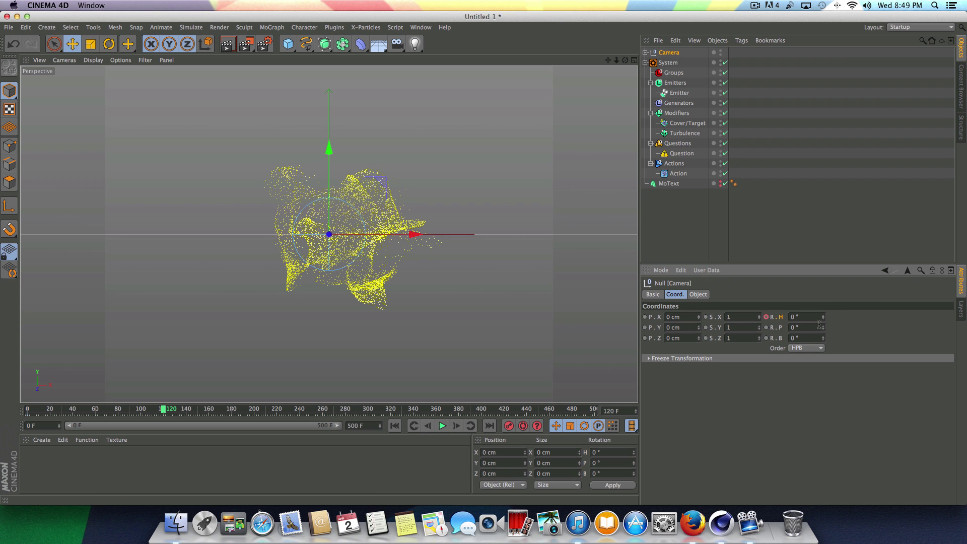
drag(824, 319, 882, 318)
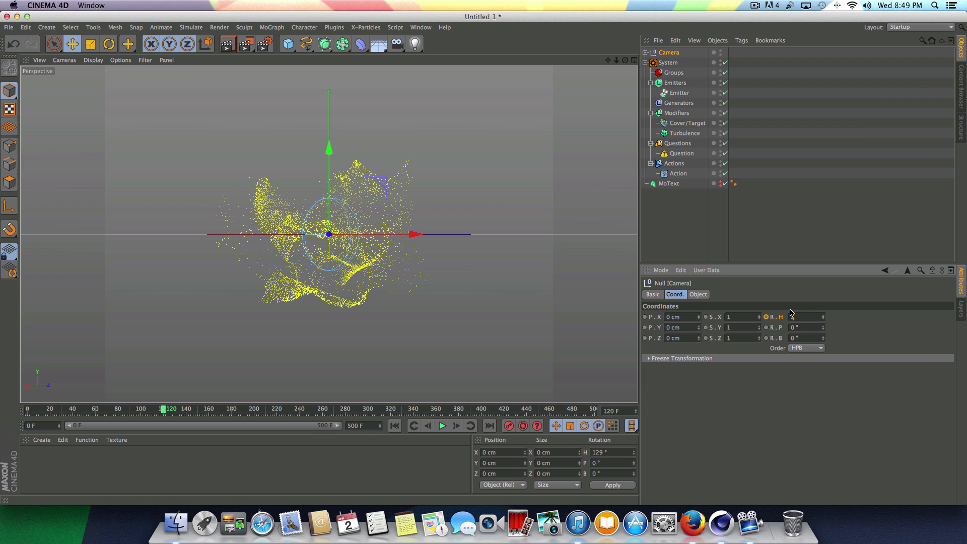
key(Return)
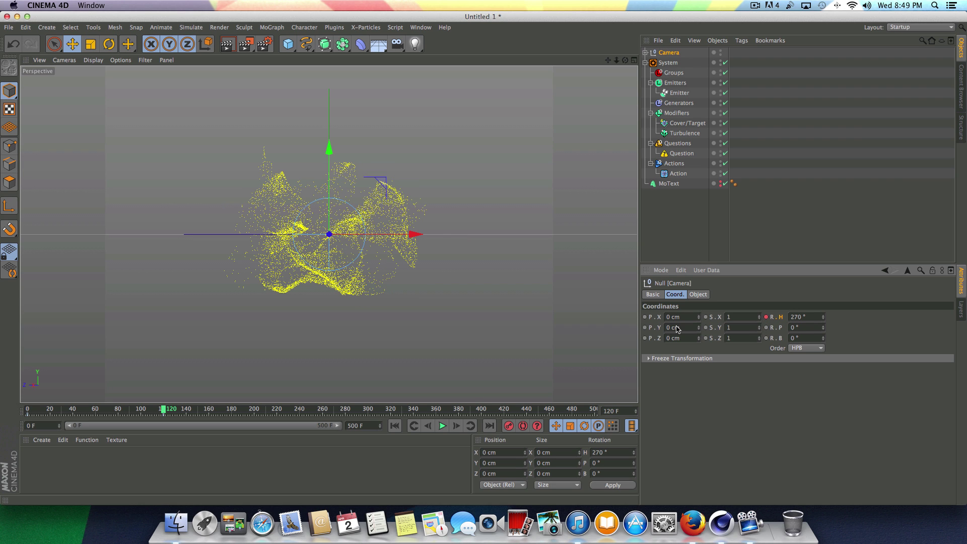
Step: Play on to frame 190 and keyframe the Camera null's Z position at 17 cm and heading rotation at 360°
click(394, 426)
click(442, 426)
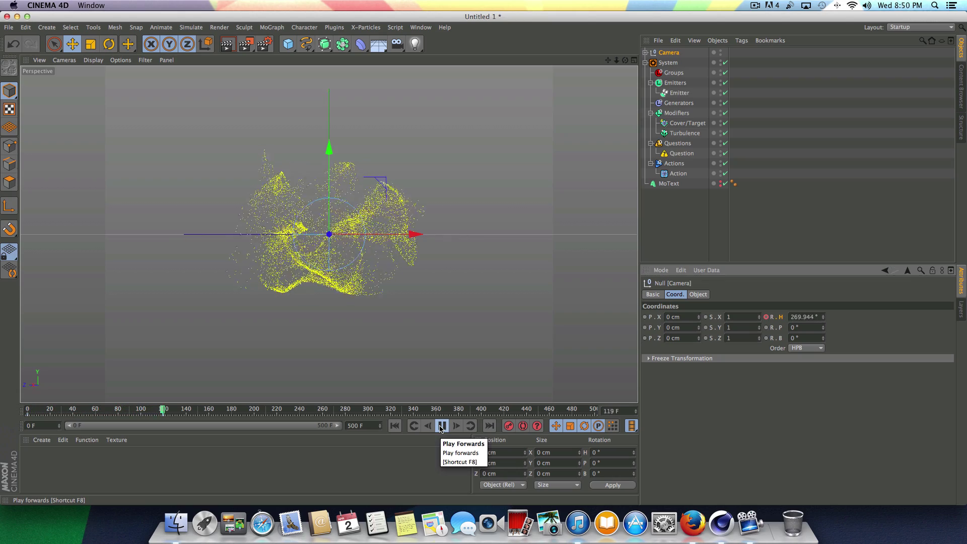
click(442, 425)
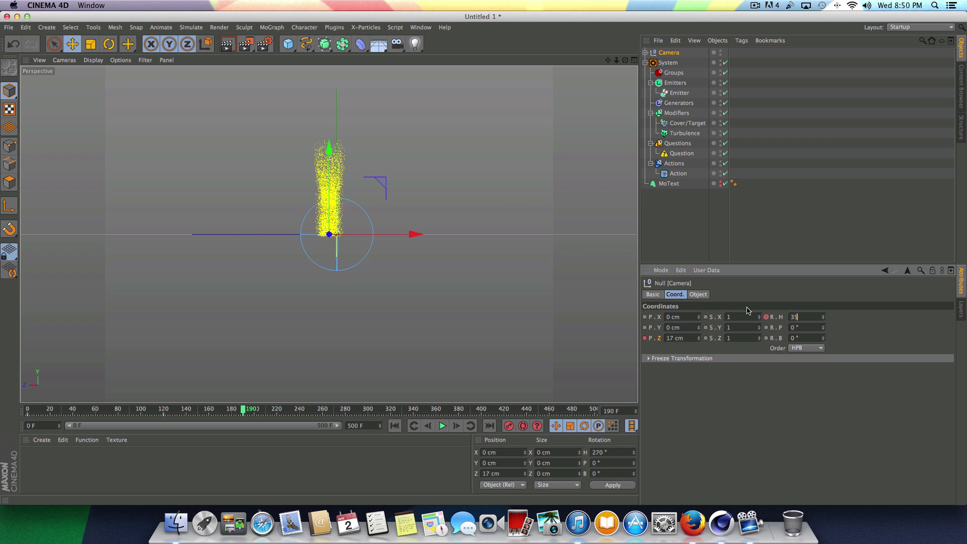
text(0)
key(Return)
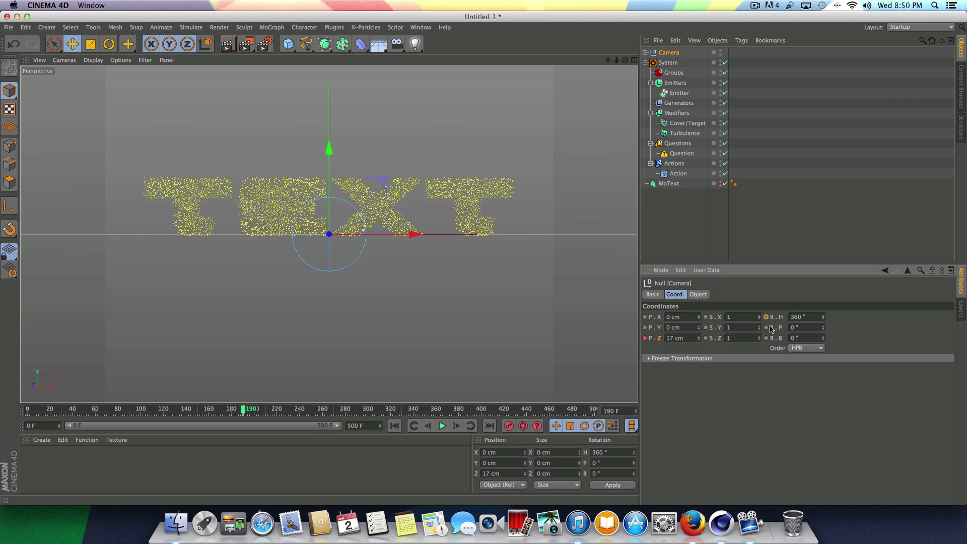
Step: Preview the camera orbit twice from the start until the particles form the text
drag(246, 409, 31, 409)
click(395, 426)
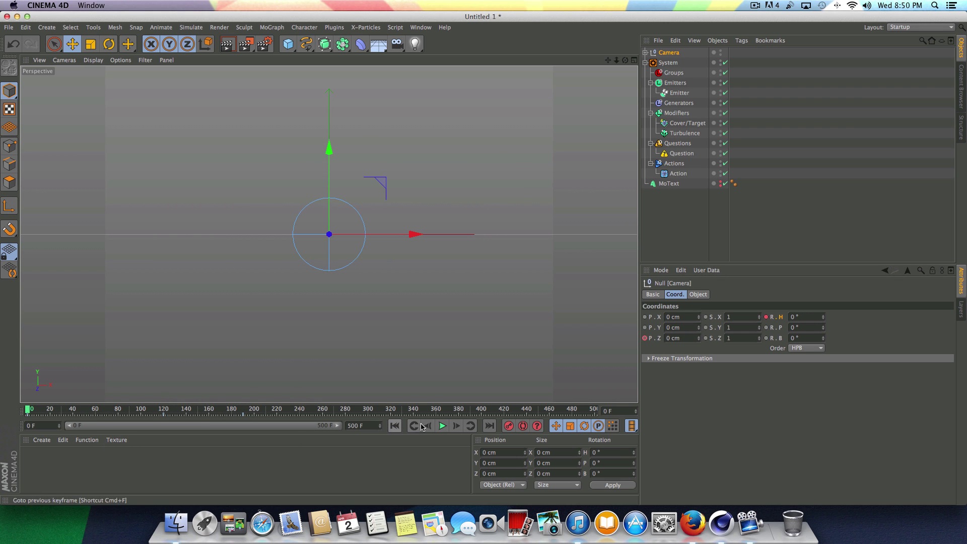
click(442, 427)
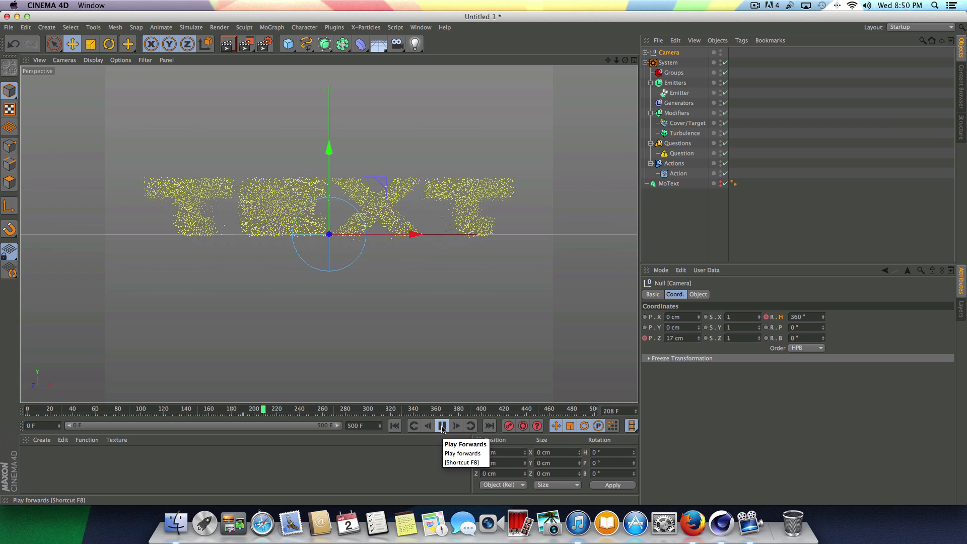
click(442, 426)
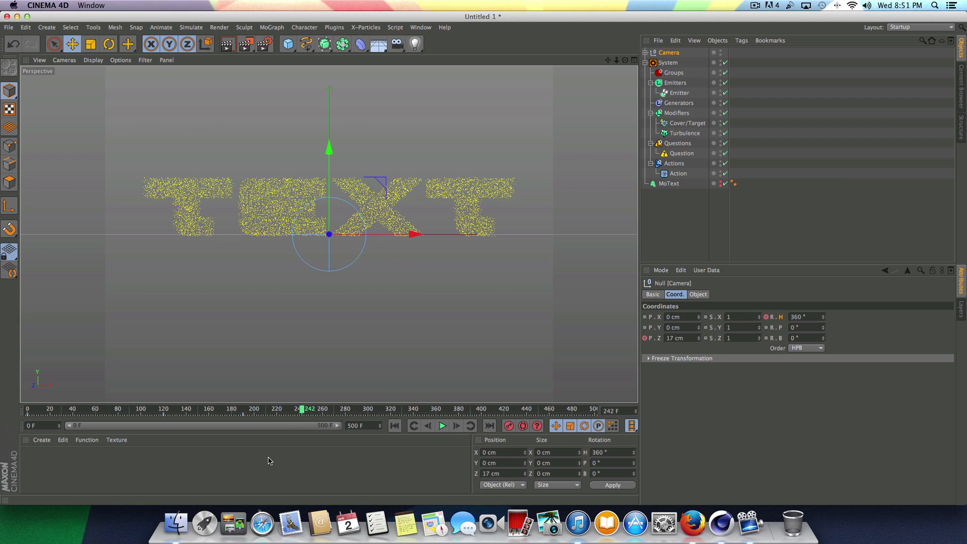
drag(298, 417, 60, 440)
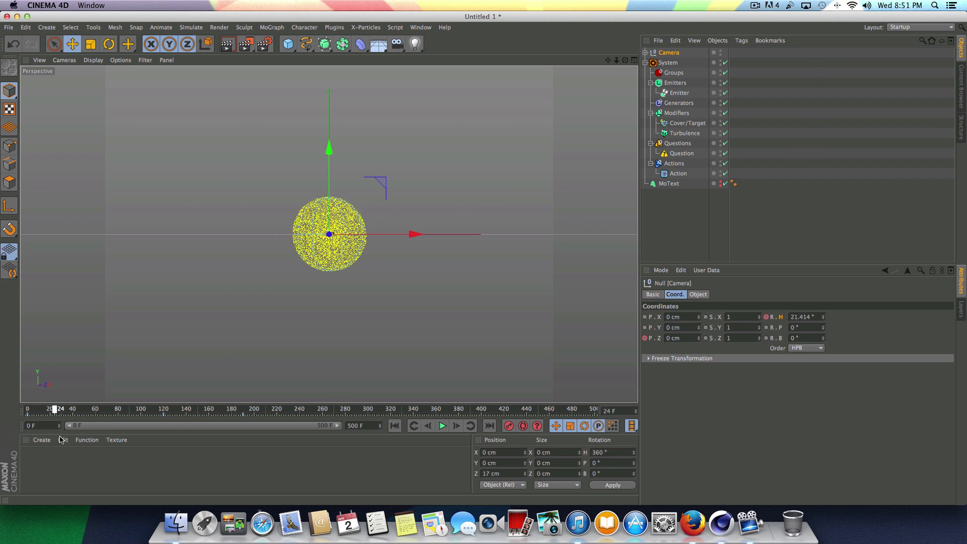
click(443, 425)
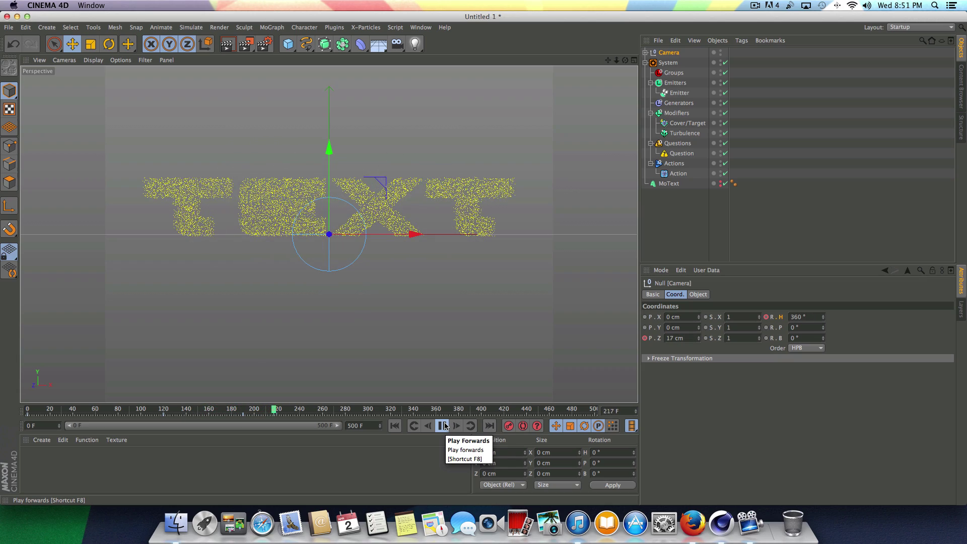
click(444, 426)
Step: Play on to frame 260, shorten the animation to end at 260 F and return to the first frame
click(442, 426)
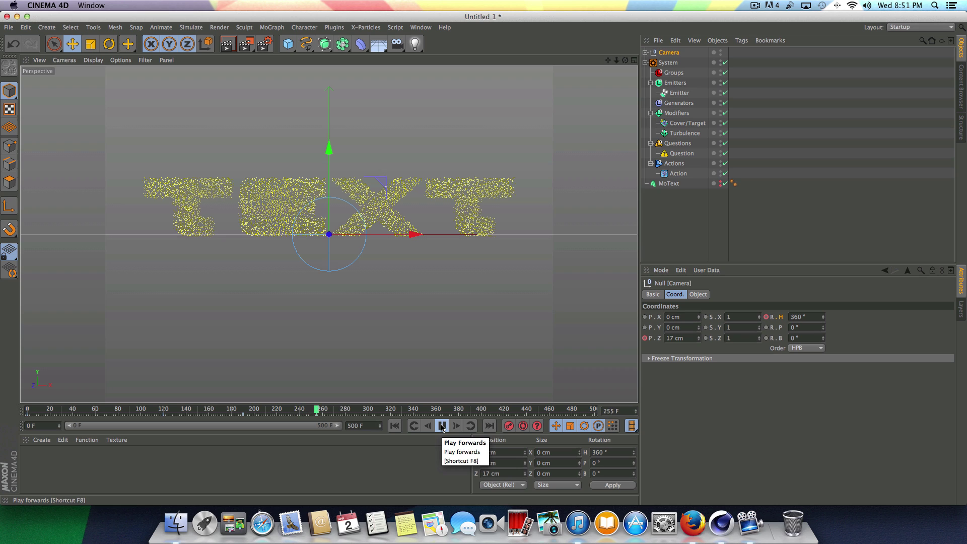
click(442, 426)
click(456, 426)
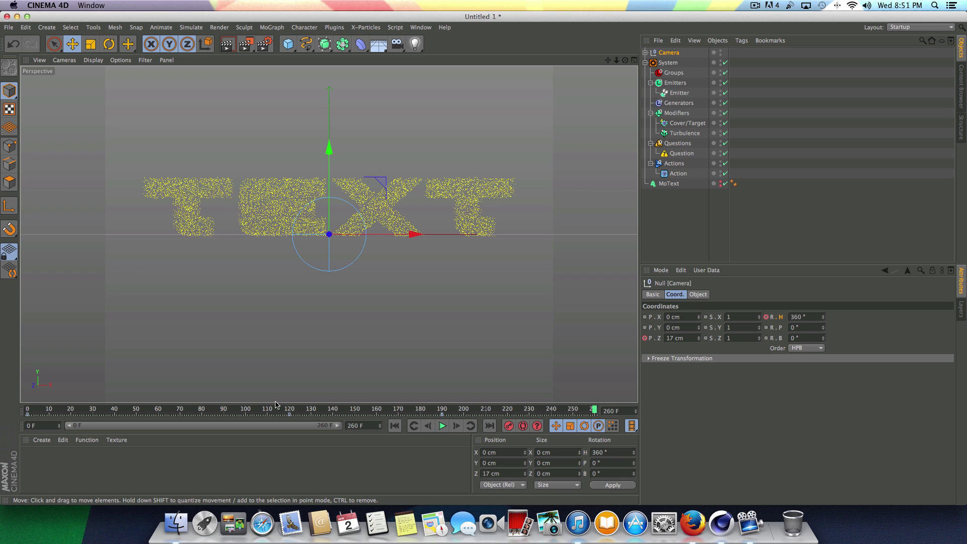
click(394, 426)
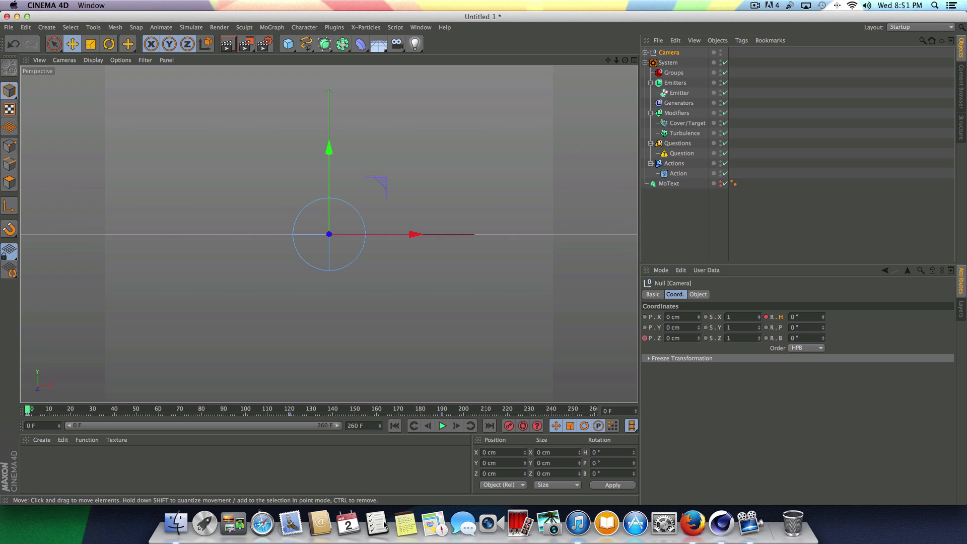
Step: Play the animation to frame 87 and render that frame in the viewport
click(442, 425)
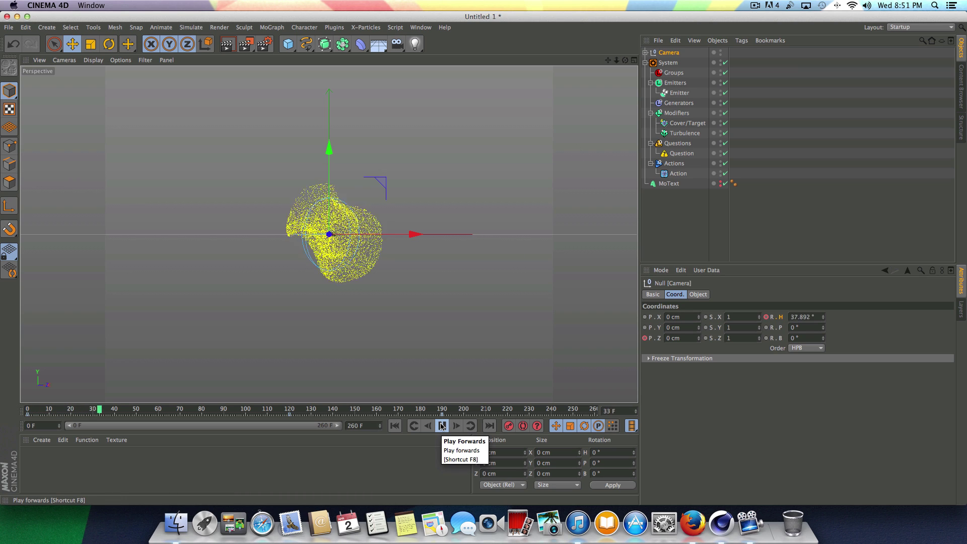
click(442, 425)
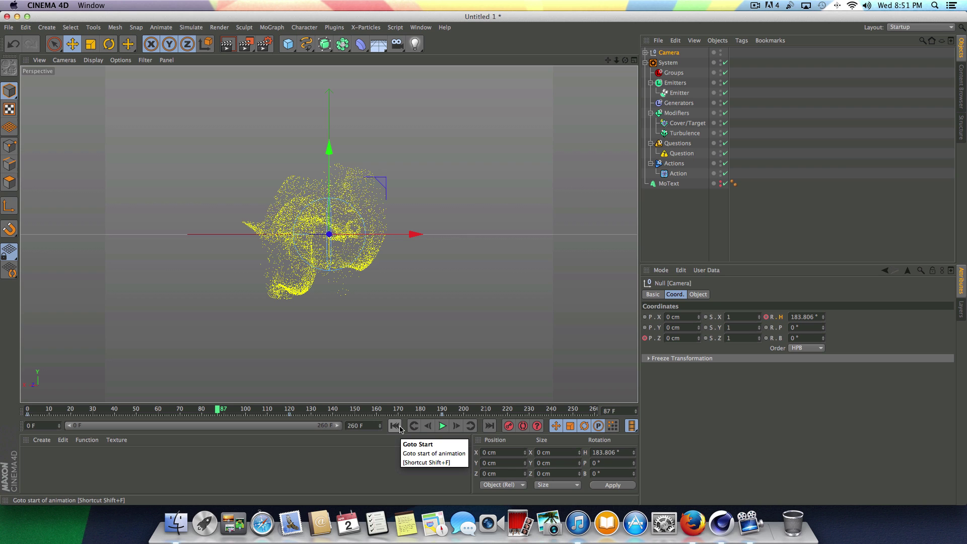
key(super+r)
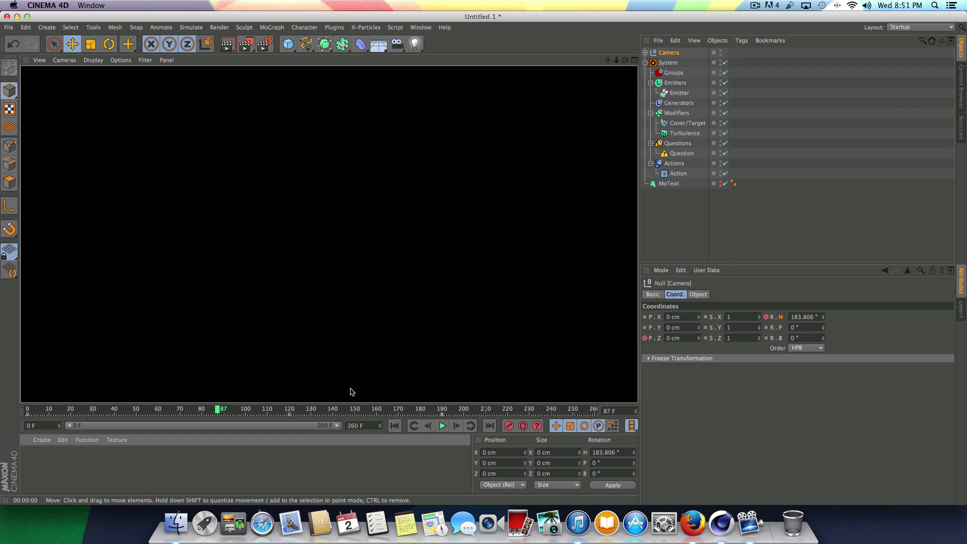
Step: Replay the opening frames of the camera orbit from the start and return to the first frame
click(394, 426)
click(441, 425)
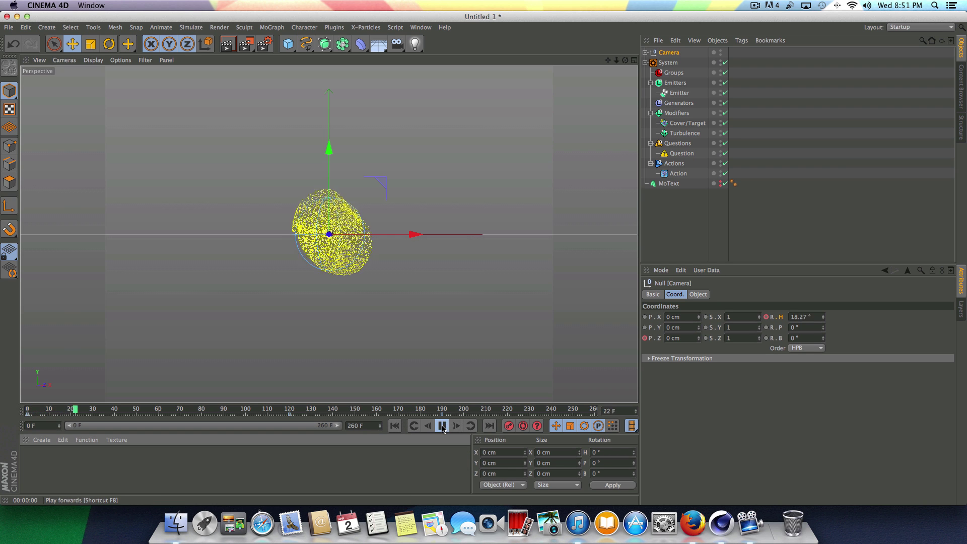
click(442, 426)
click(394, 426)
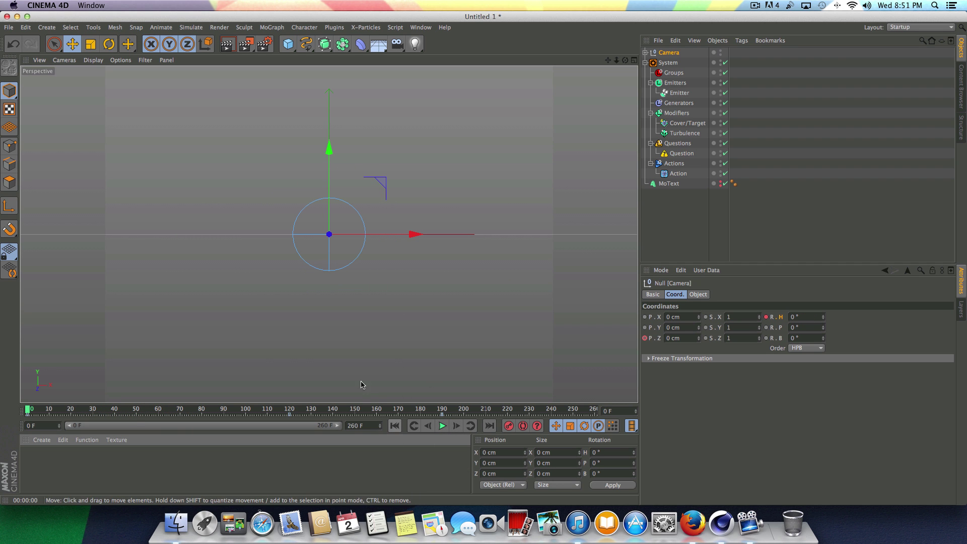
Step: Create a new X-Particles Material
click(50, 441)
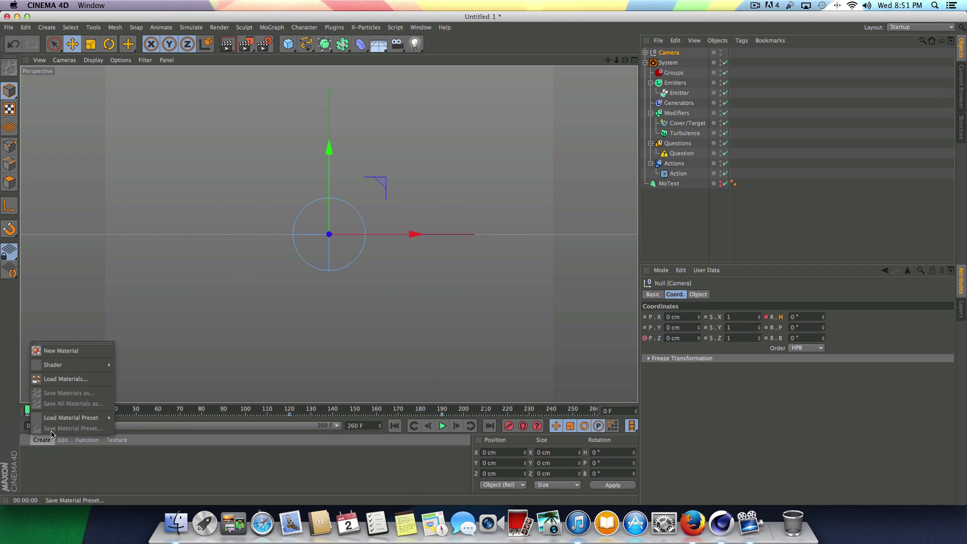
mouse_move(78, 367)
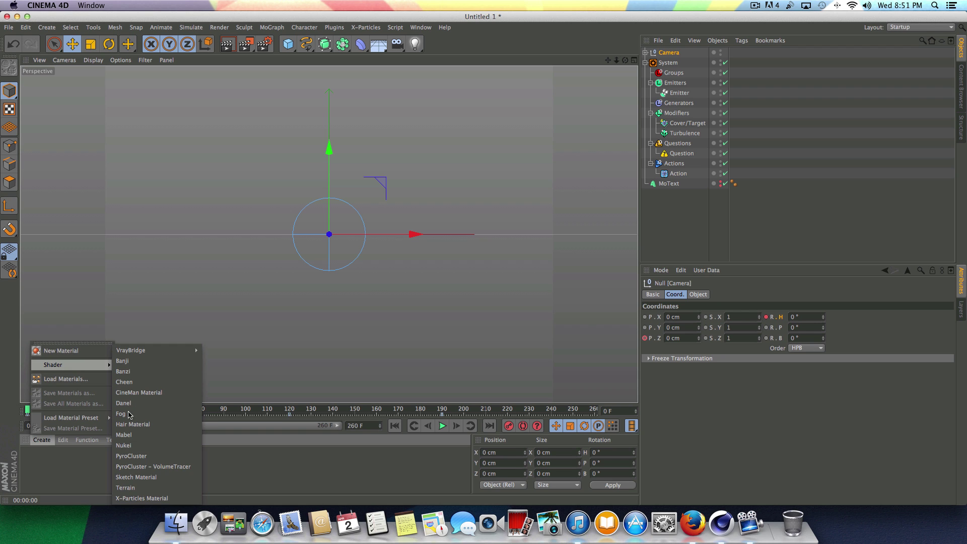
click(169, 499)
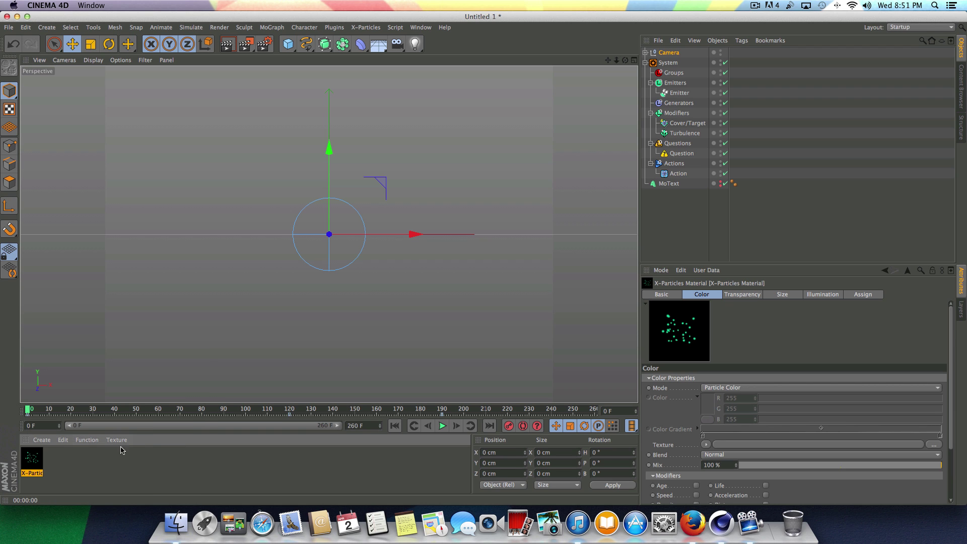
Step: Set the X-Particles Material's colour mode to Single Color with a light blue of R 74, G 167, B 255
double_click(31, 461)
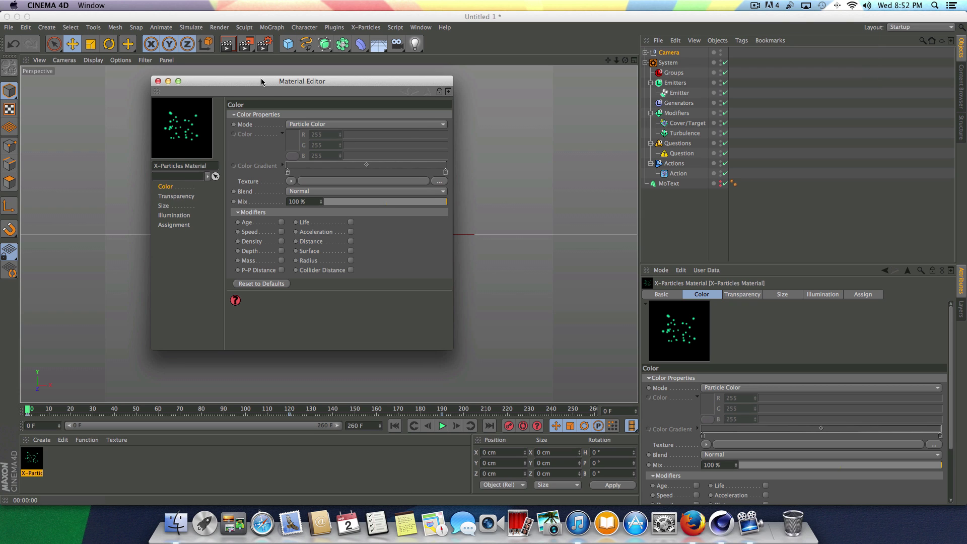
drag(261, 83, 299, 98)
click(367, 138)
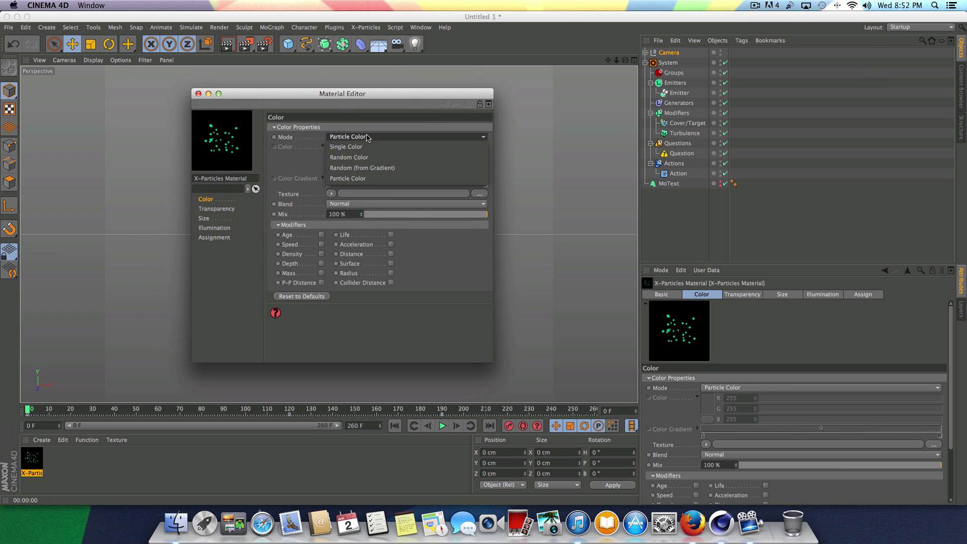
click(337, 148)
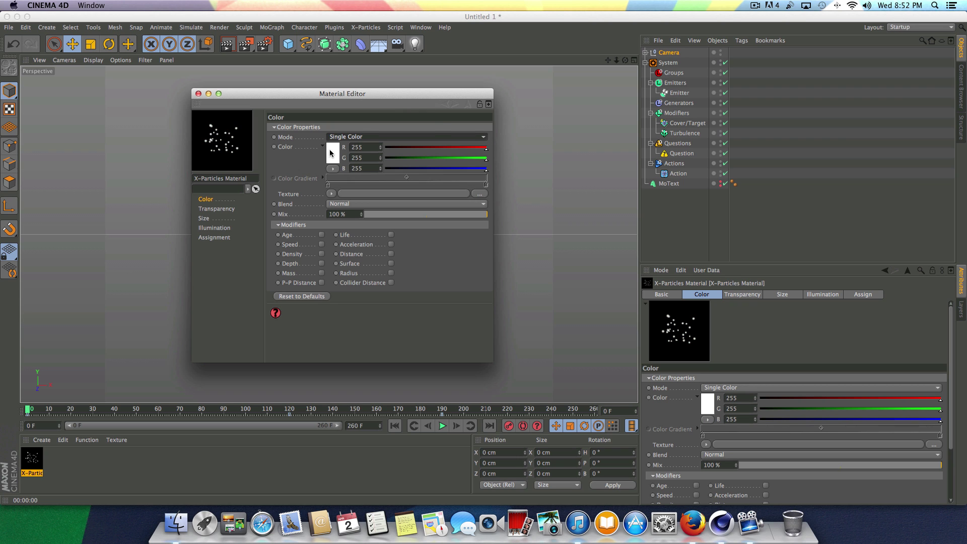
click(337, 158)
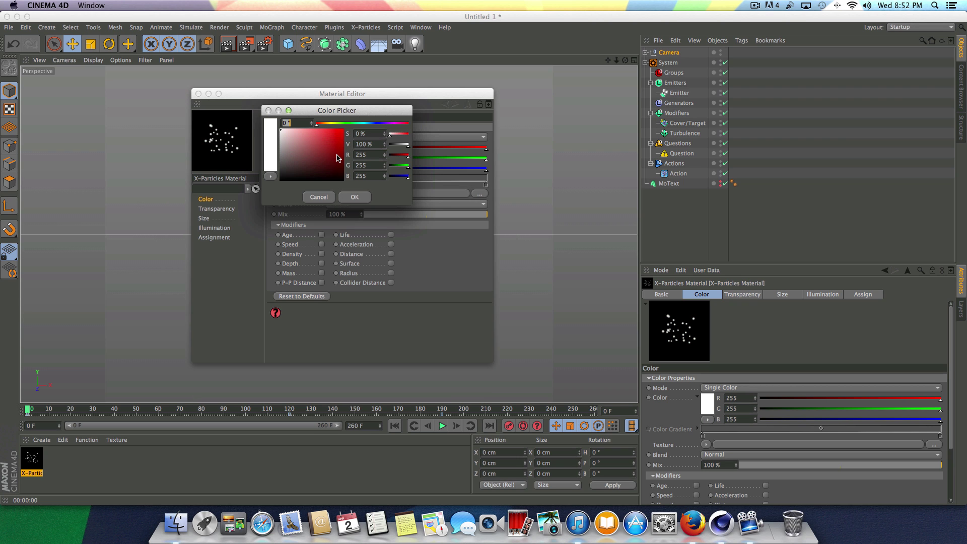
drag(341, 113, 398, 167)
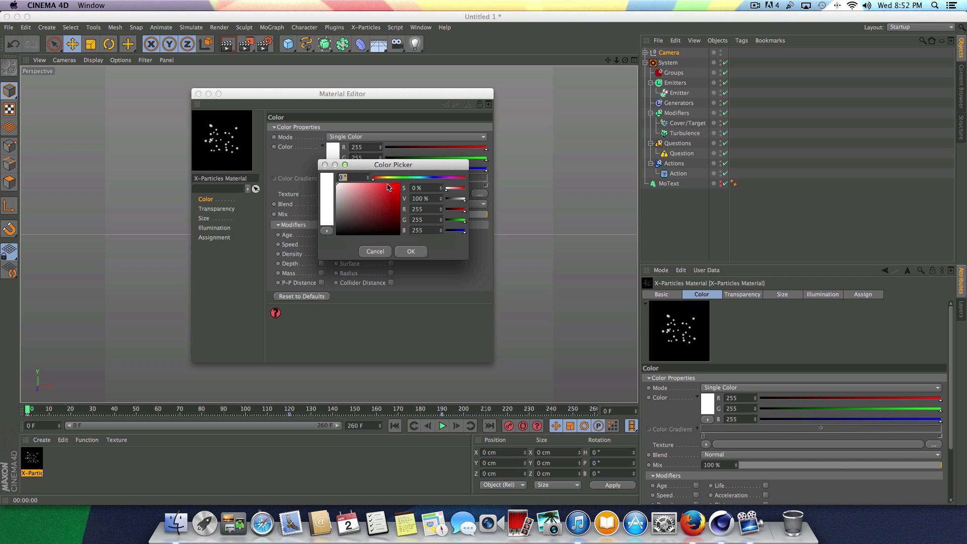
click(426, 178)
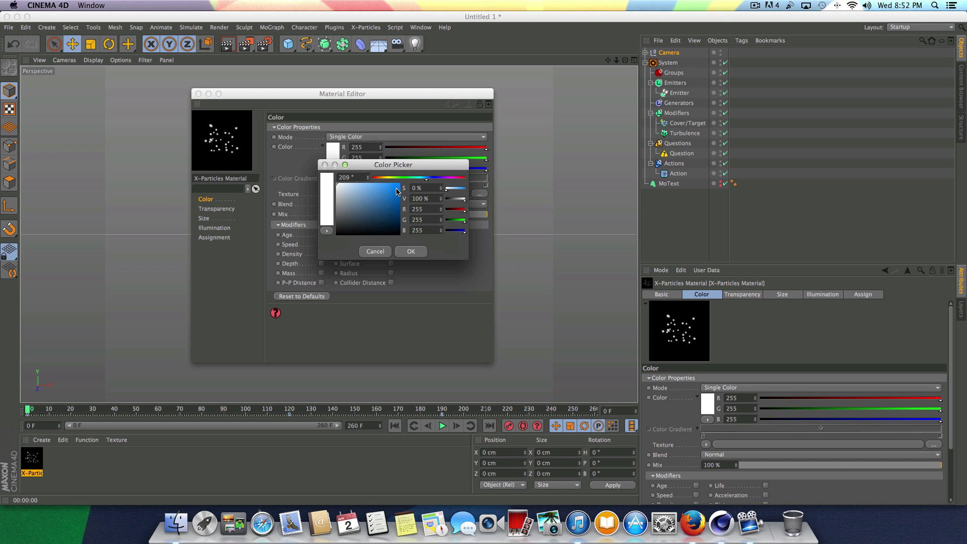
drag(362, 188, 379, 169)
click(412, 252)
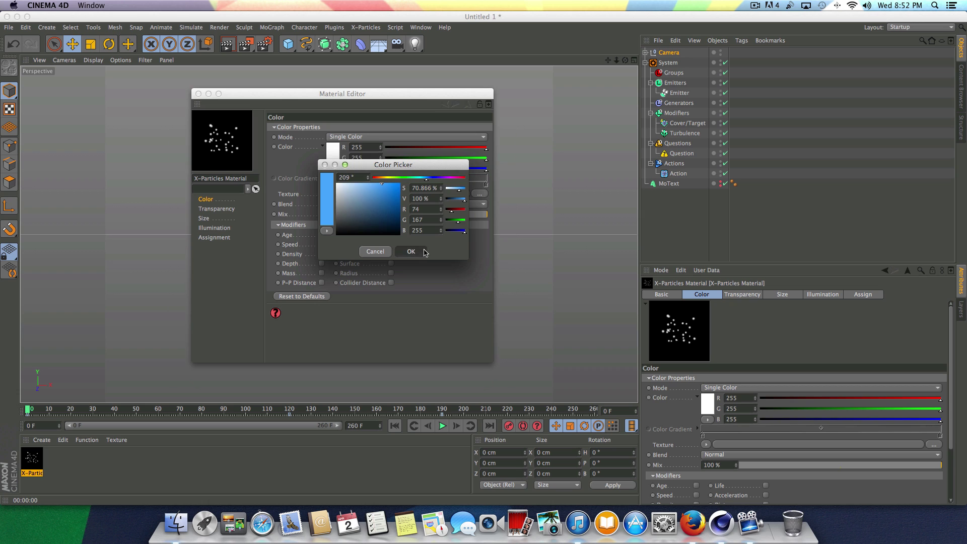
Step: Set the material's Size scale to 10% and enable the Age modifier
click(204, 218)
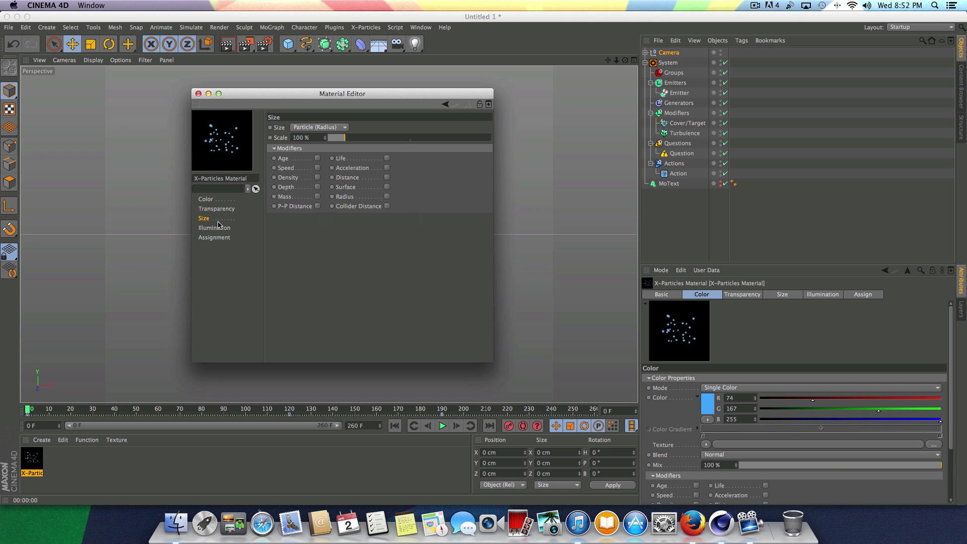
click(302, 137)
text(10)
key(Return)
click(318, 160)
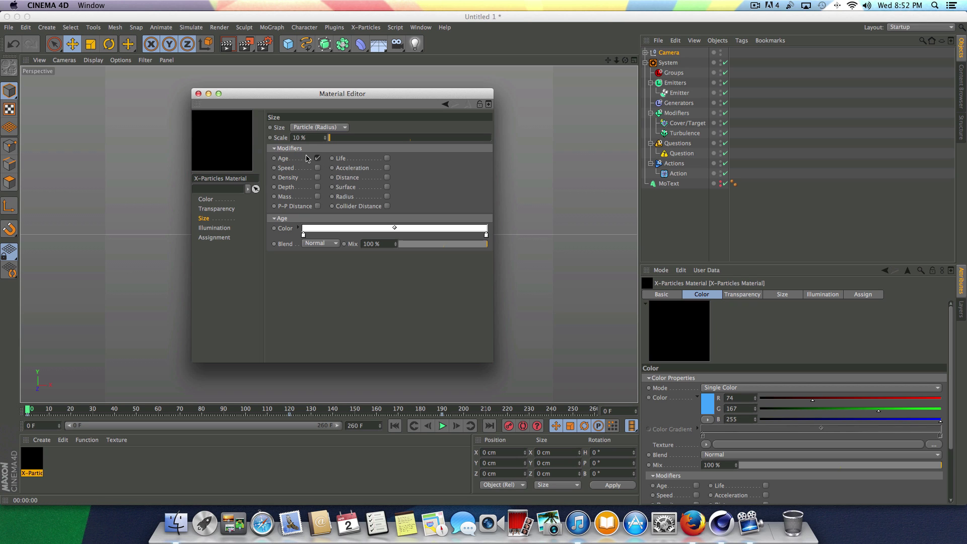
Step: Try grey tones for the starting knot of the Size Age gradient, first RGB 190 and then RGB 175
double_click(304, 234)
click(244, 226)
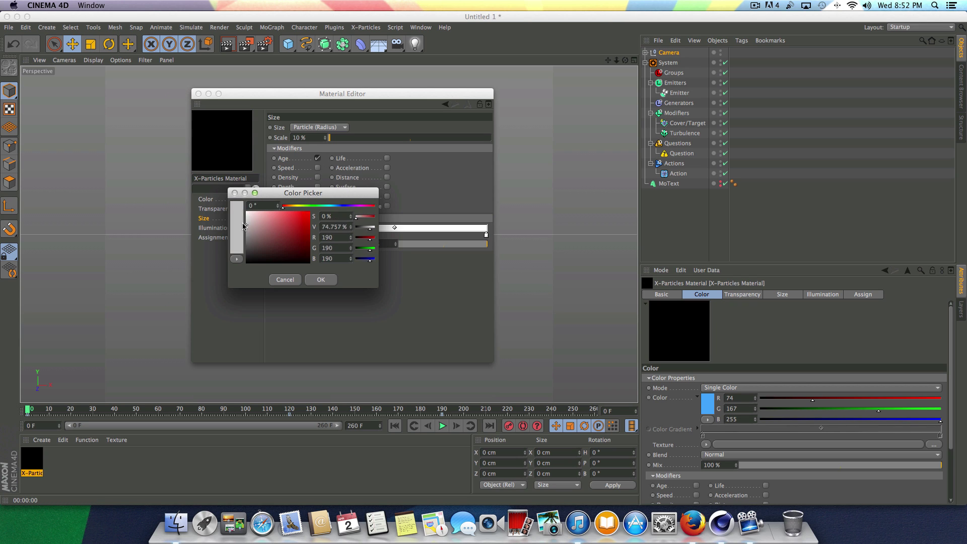
click(321, 279)
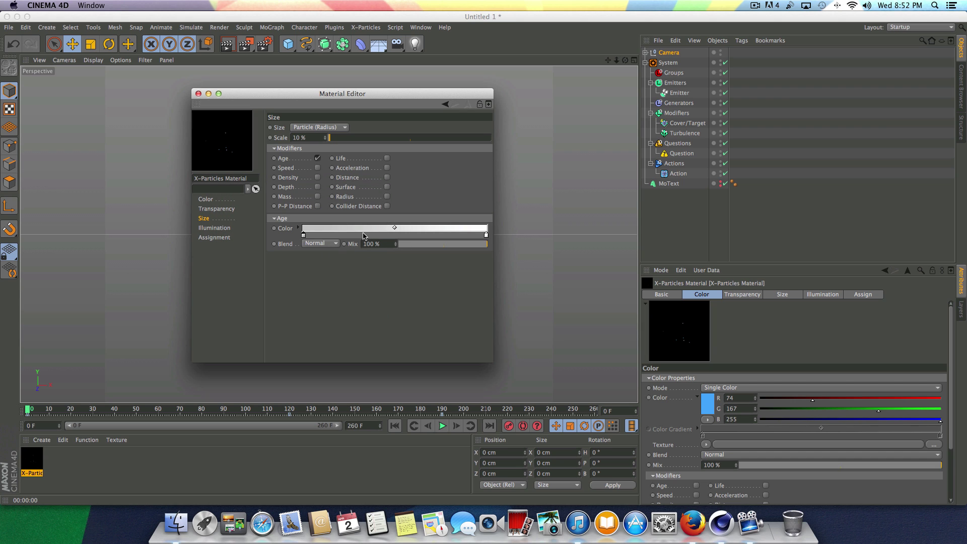
double_click(303, 234)
click(243, 230)
click(242, 233)
click(312, 279)
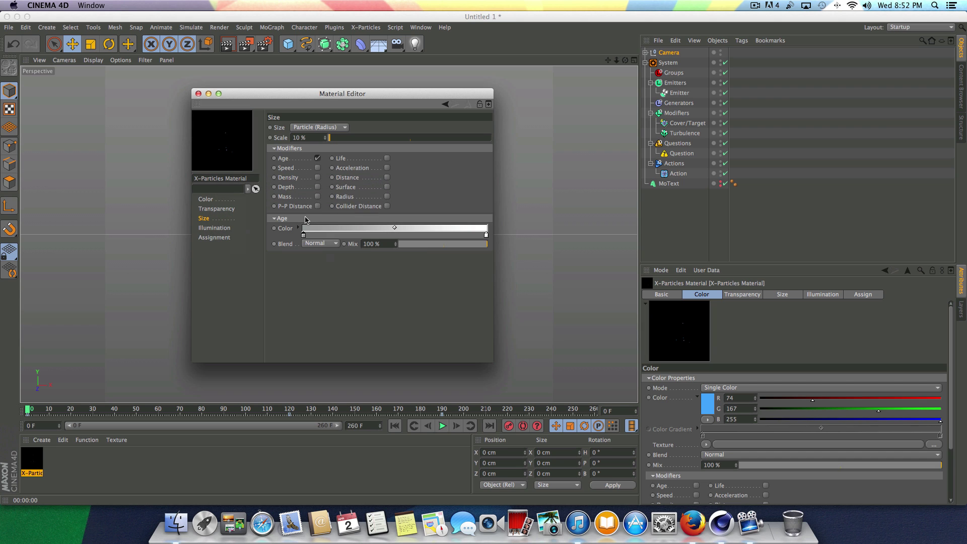
double_click(303, 235)
drag(244, 231, 245, 225)
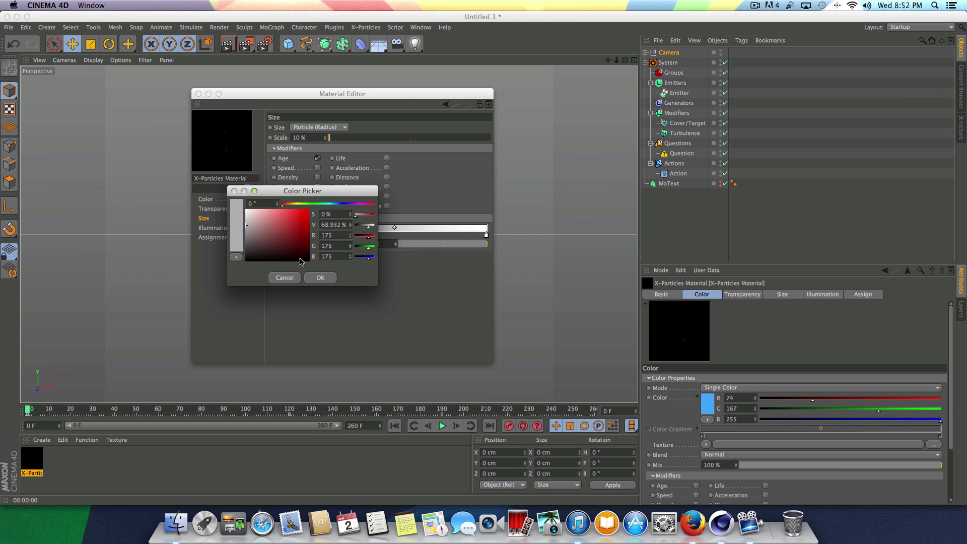
click(321, 279)
Step: Set the starting knot of the Size Age gradient to a light grey
double_click(306, 234)
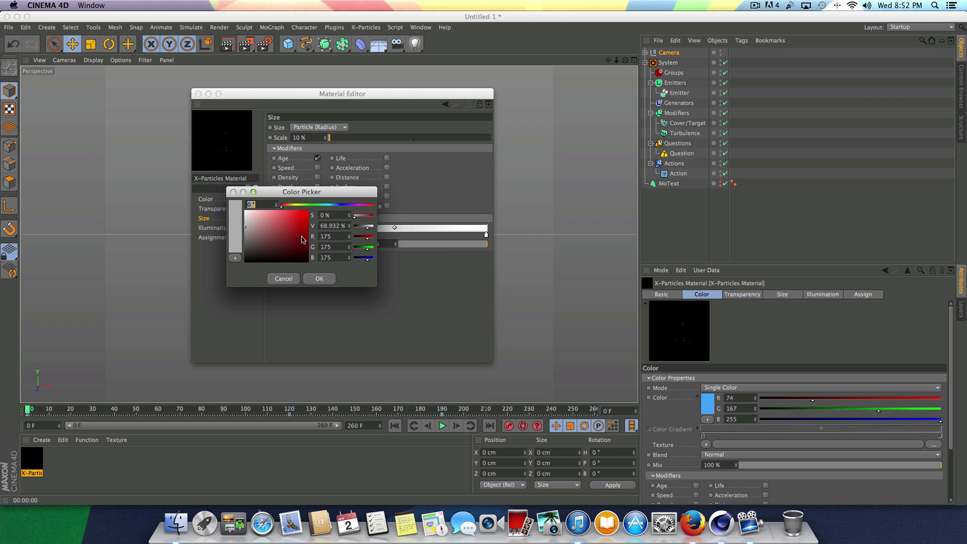
drag(250, 231, 242, 225)
click(326, 278)
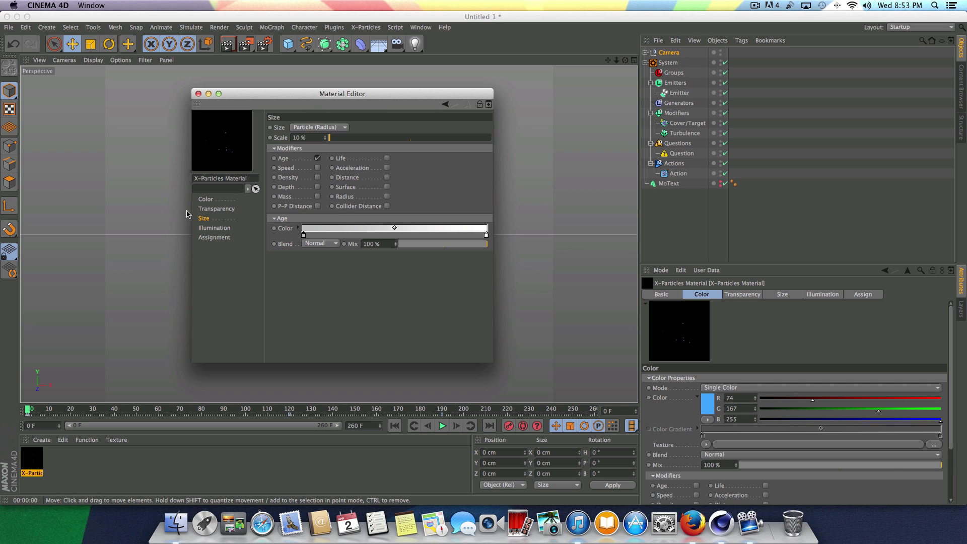
Step: Set the material's Illumination lighting mode to Diffuse and apply the material to the Emitter
click(225, 229)
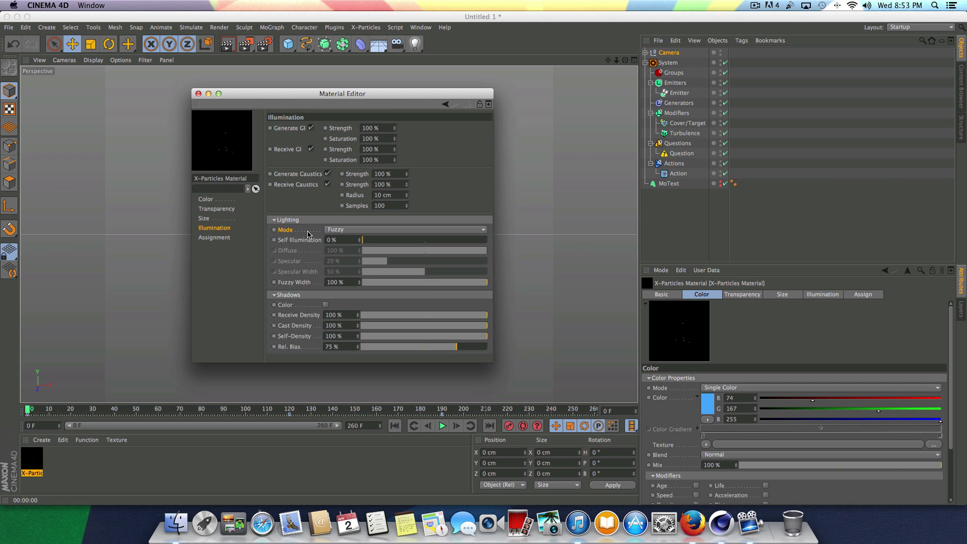
click(351, 230)
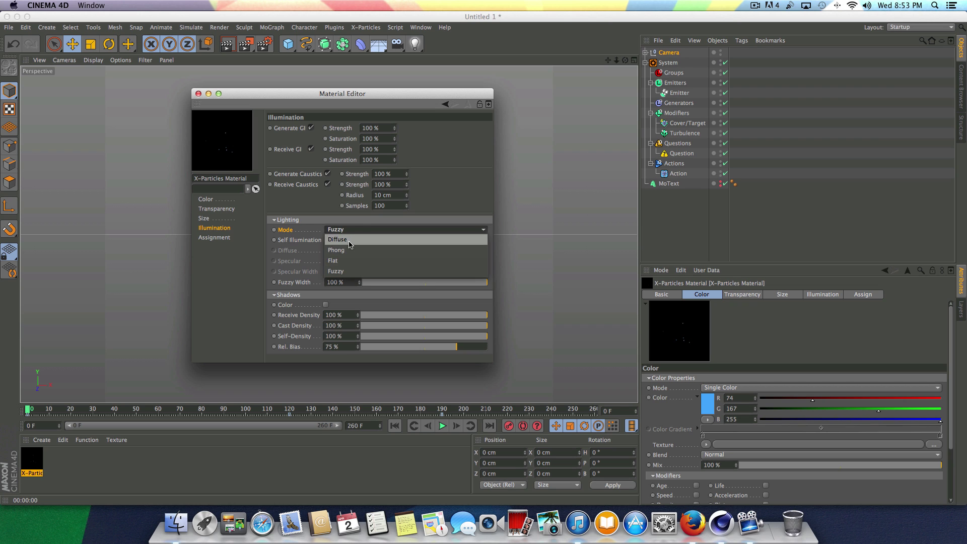
click(370, 235)
click(200, 243)
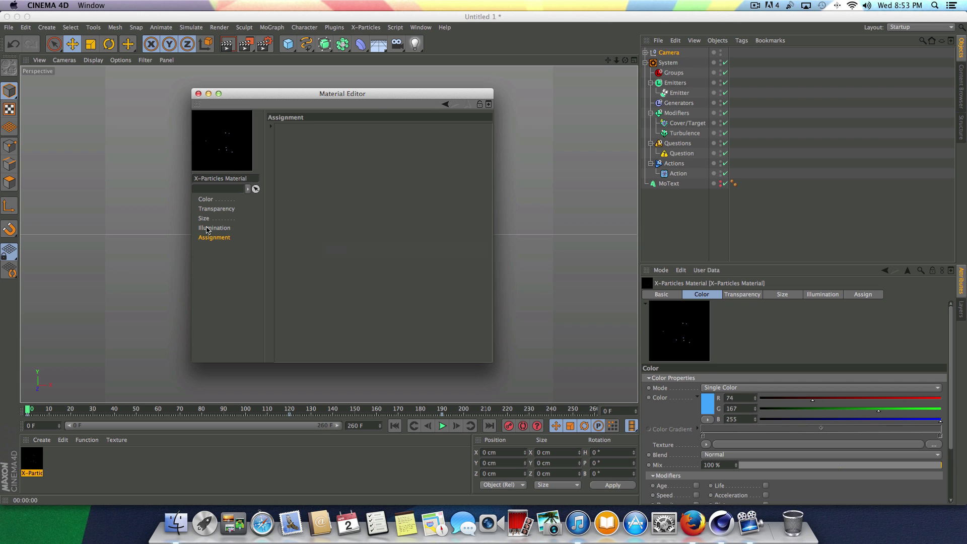
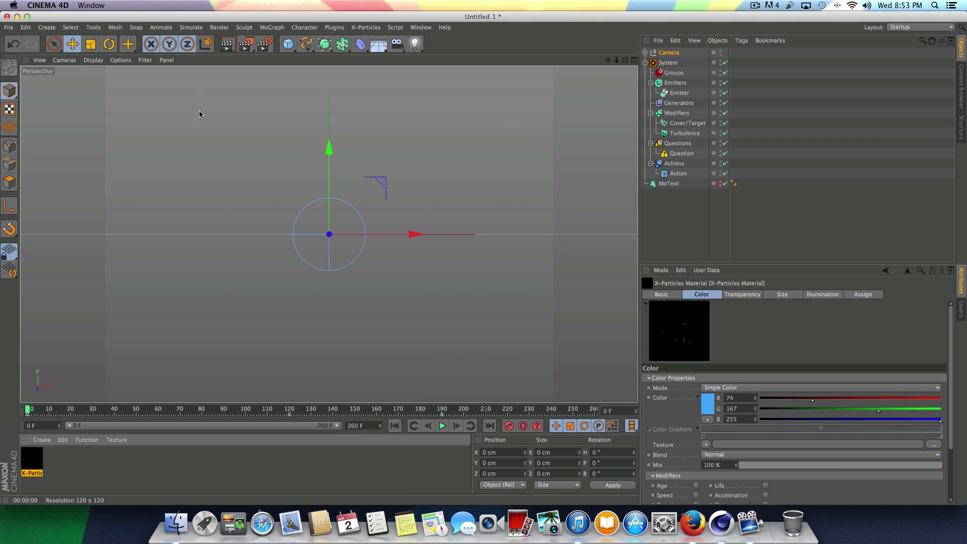
drag(25, 468, 684, 93)
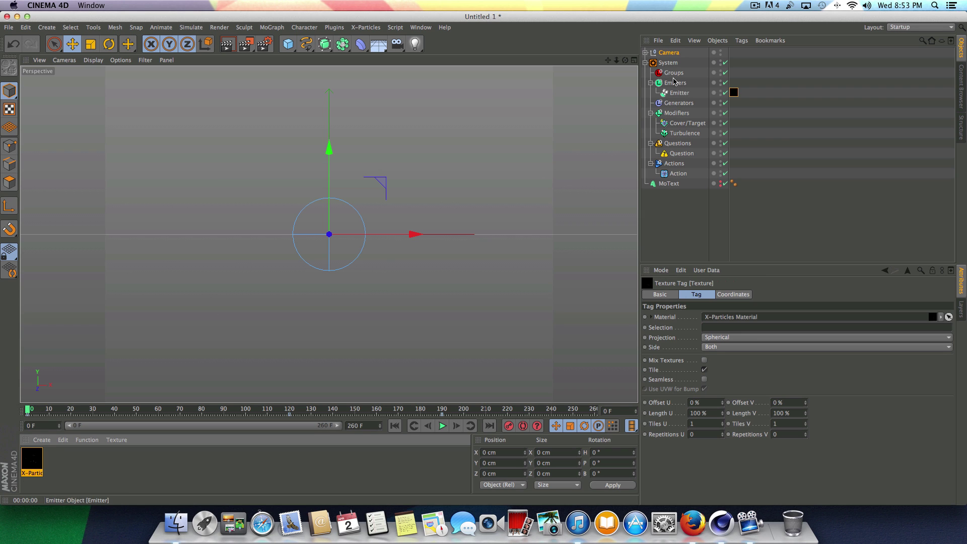
Step: Leave the camera view, play the animation to frame 240 in the four-view layout, and return to the first frame
click(646, 53)
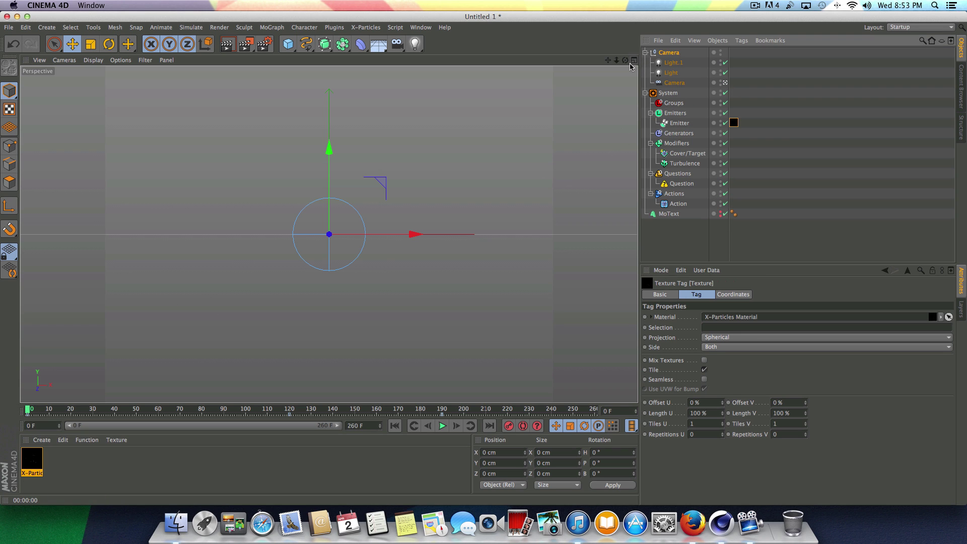
click(725, 83)
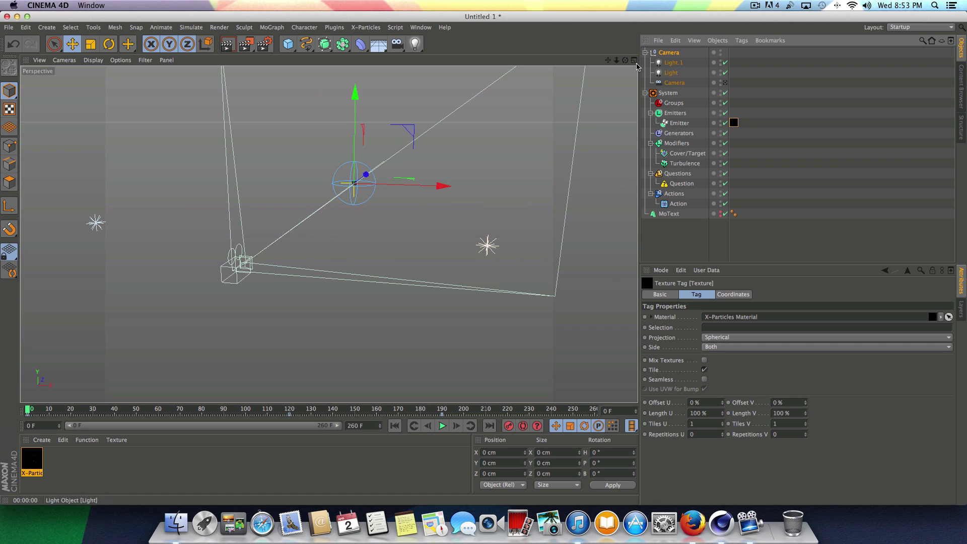
middle_click(391, 178)
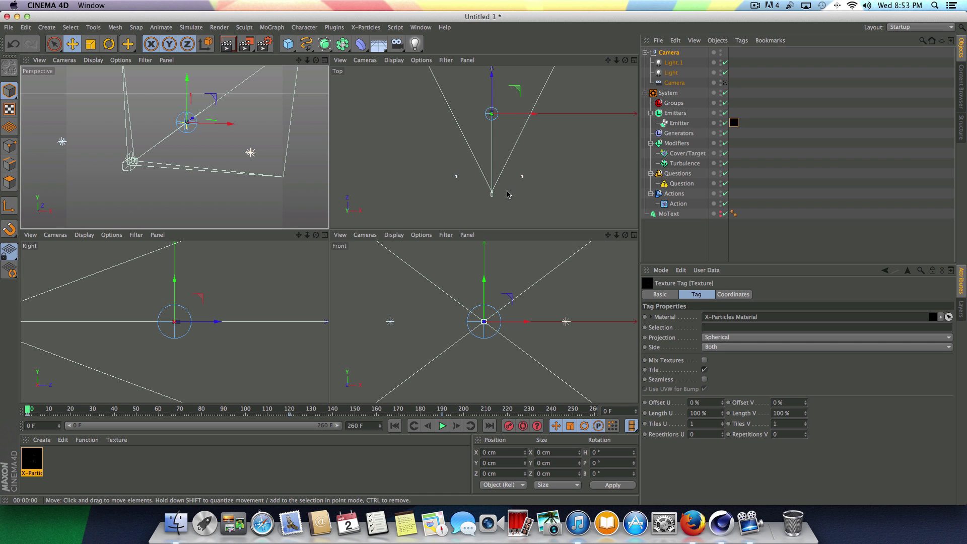
scroll(508, 194, down, 2)
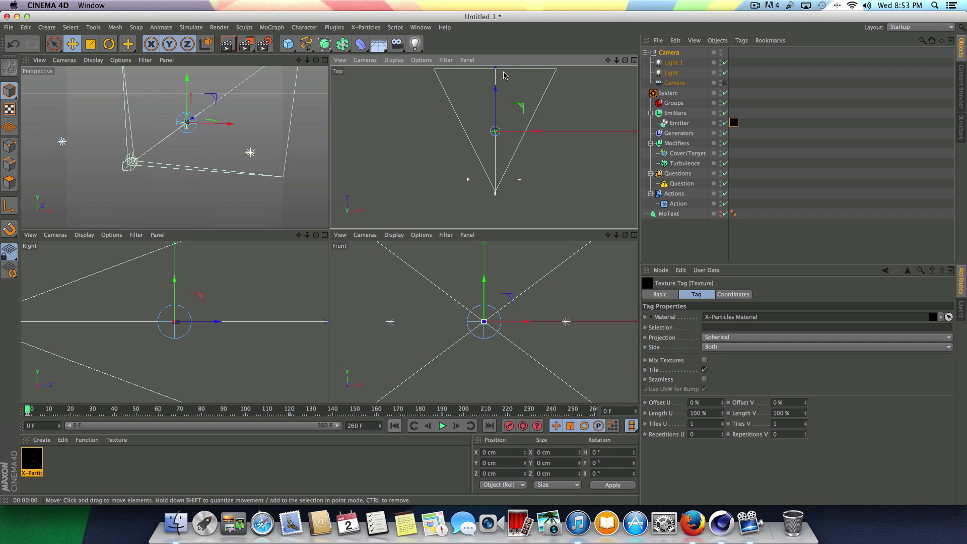
click(443, 427)
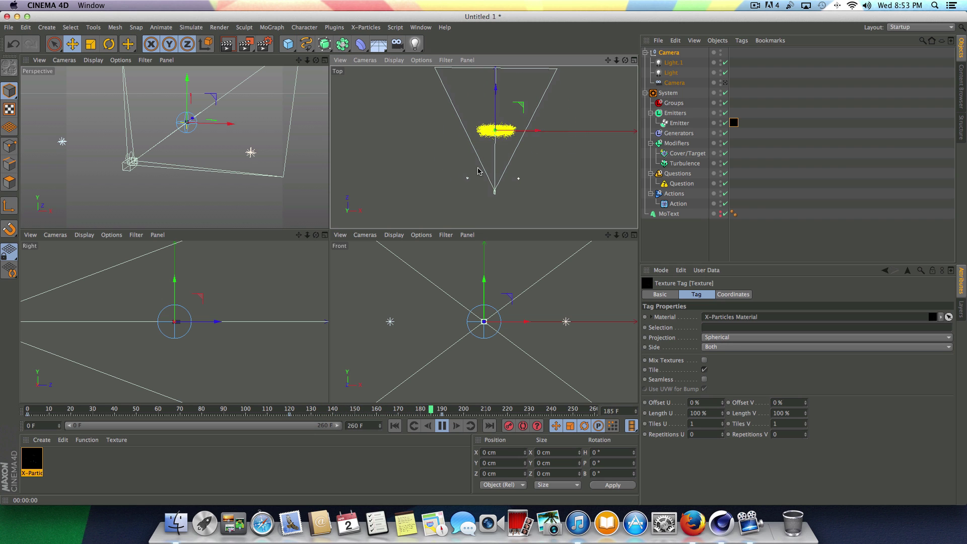
click(443, 426)
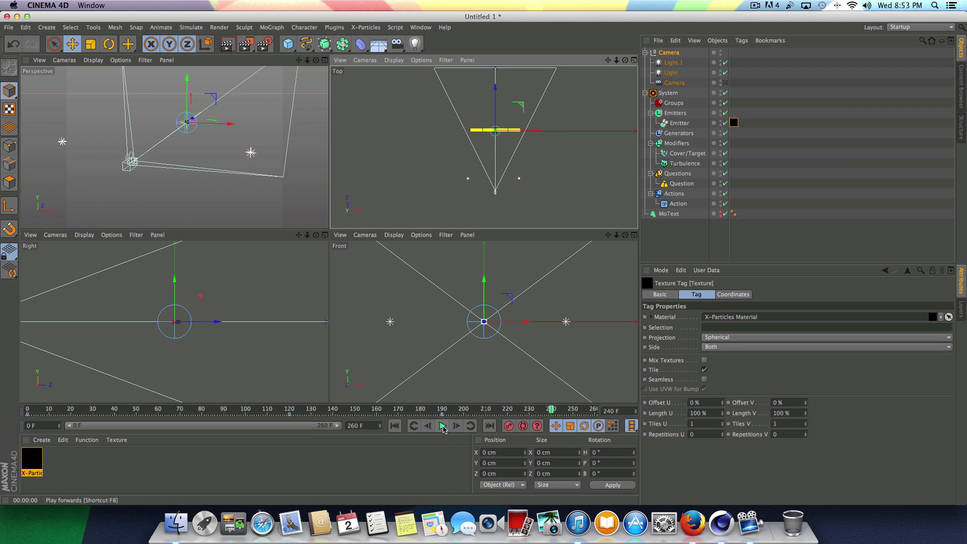
click(395, 426)
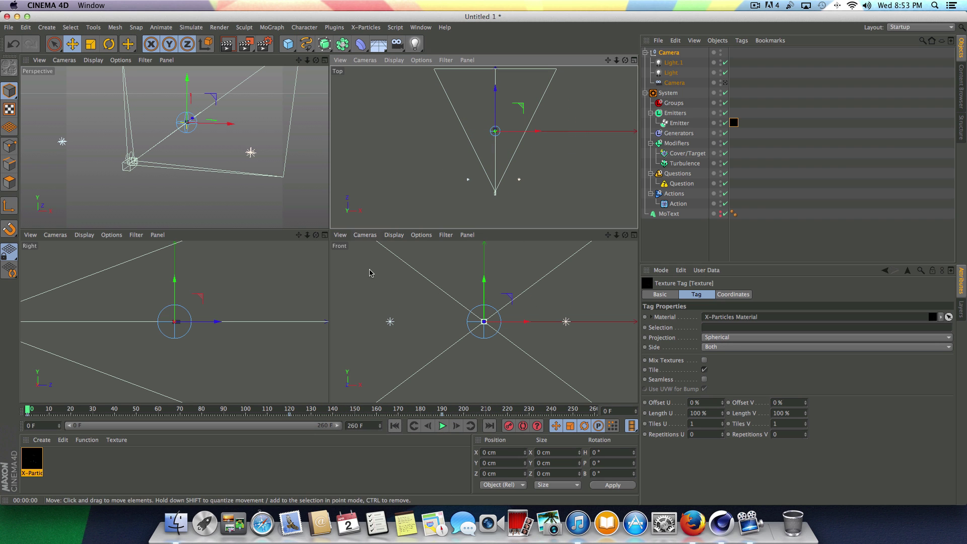
Step: Maximize the perspective view, look through the Camera object and play the animation to frame 55
middle_click(302, 73)
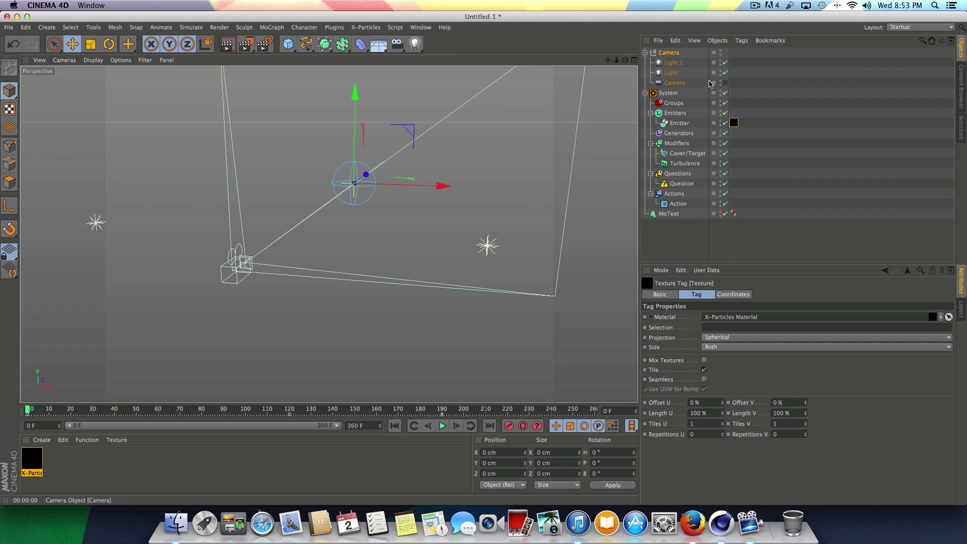
click(725, 82)
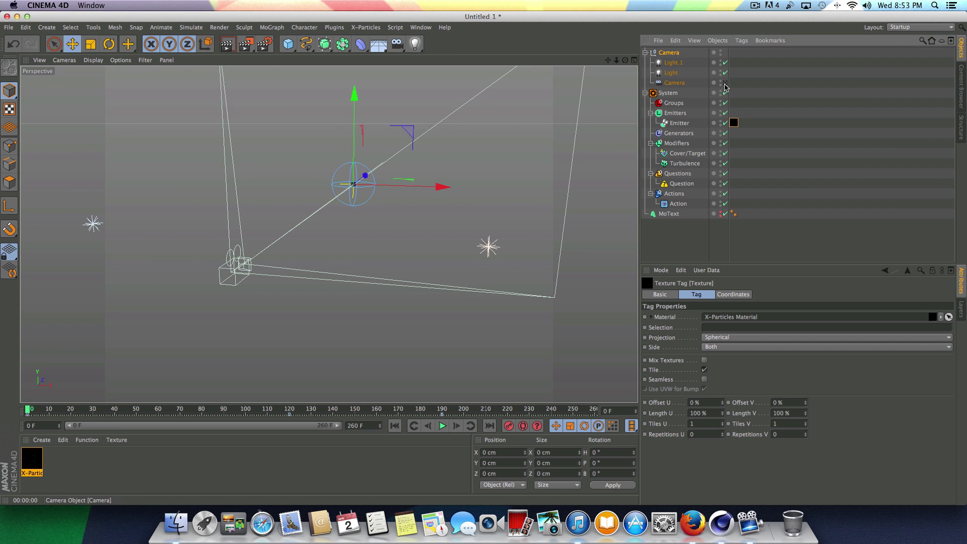
click(443, 426)
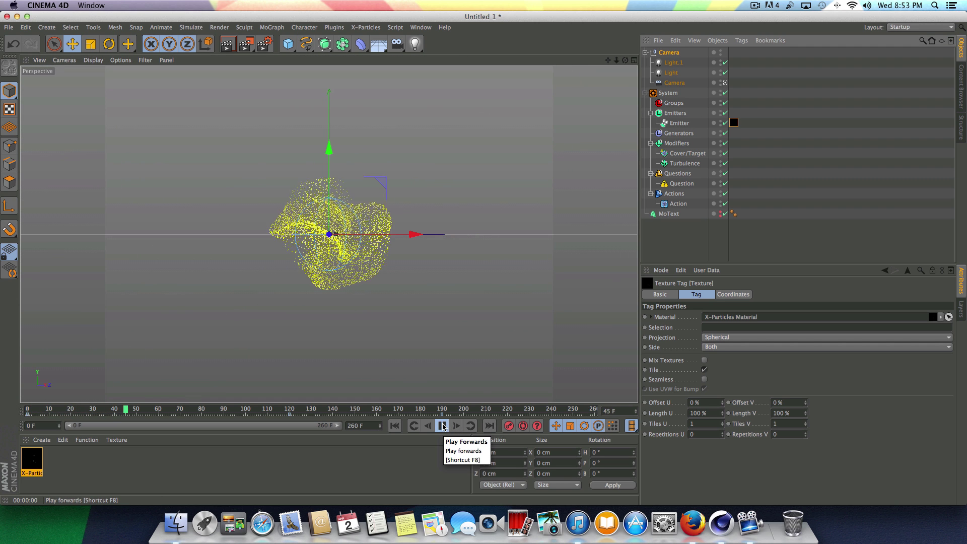
Step: Preview frame 55 with the interactive render region, render the full active view, and return to the first frame
key(alt+r)
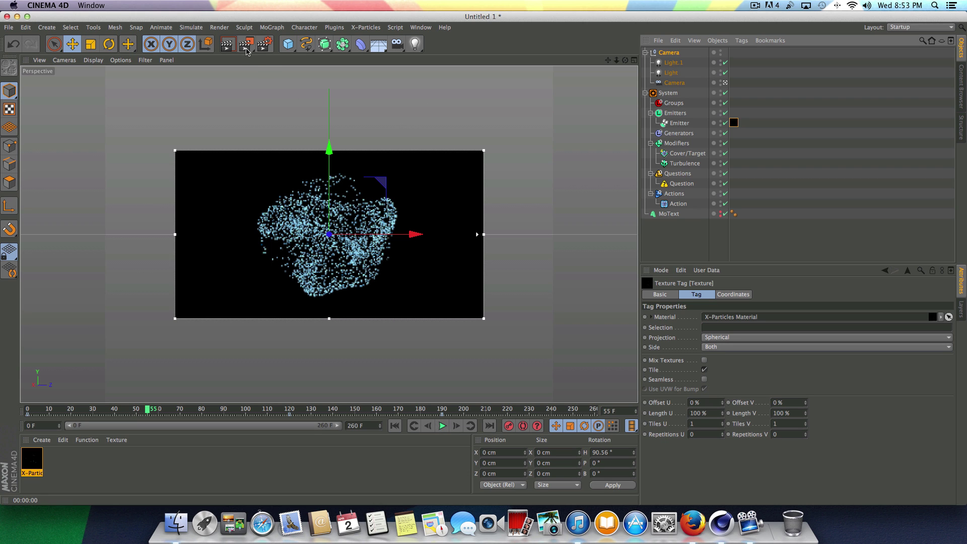
drag(247, 51, 282, 176)
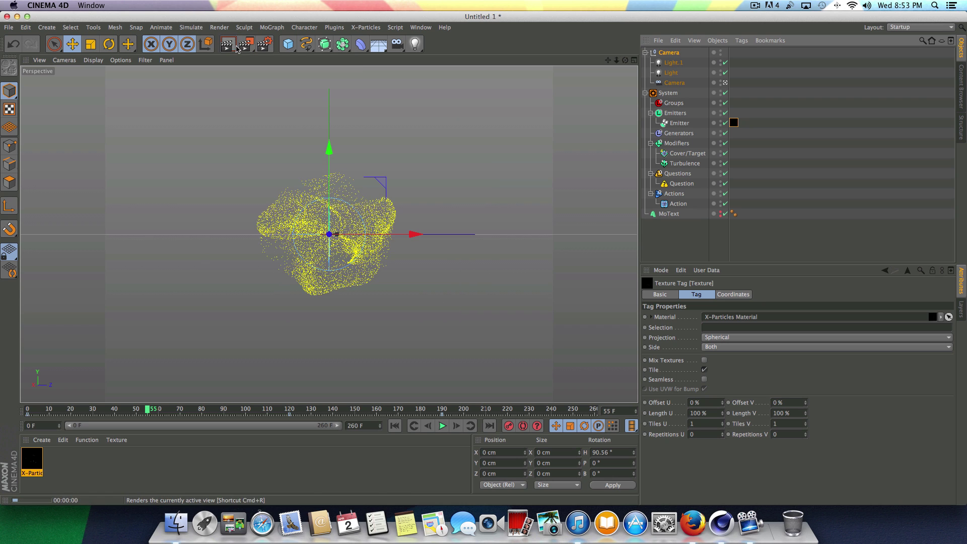
click(236, 48)
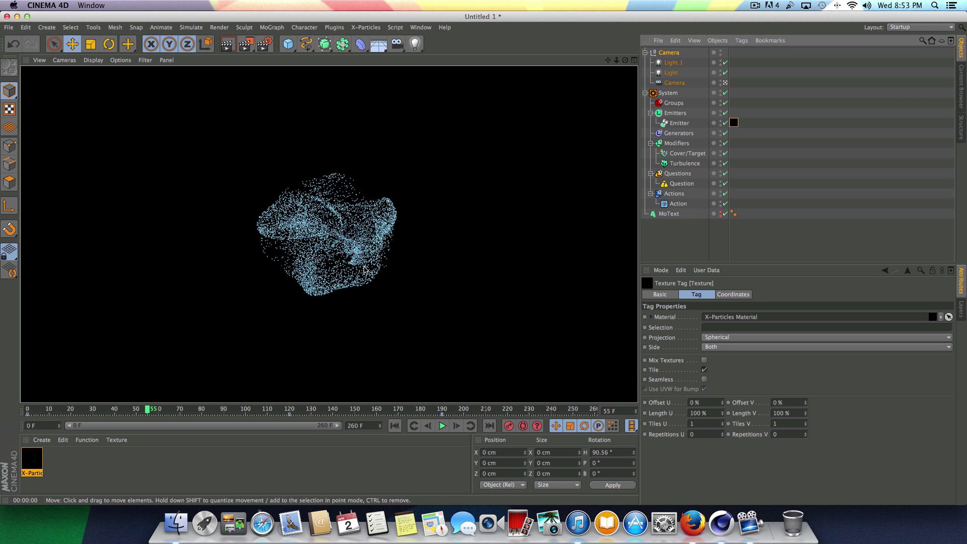
click(394, 425)
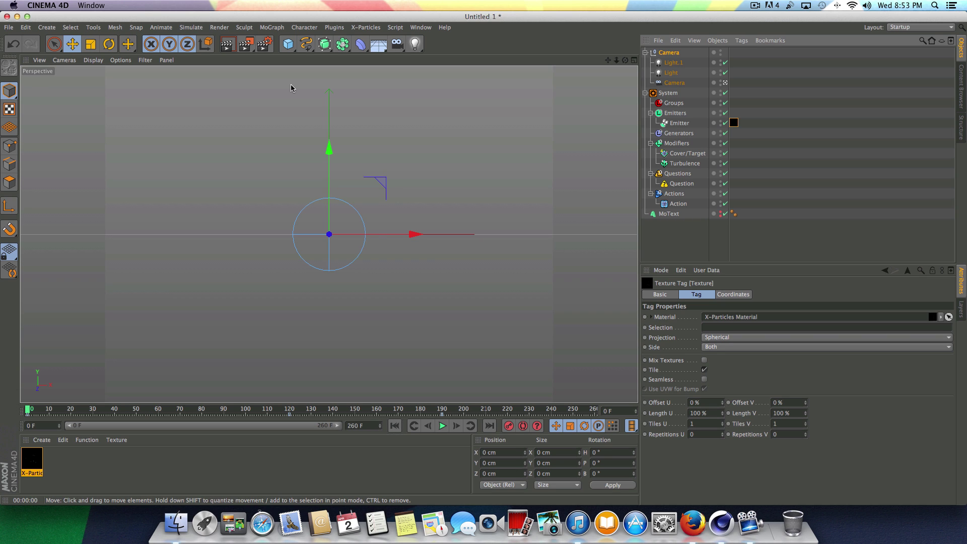
Step: Add a Background object to the scene and create a new standard material
click(379, 44)
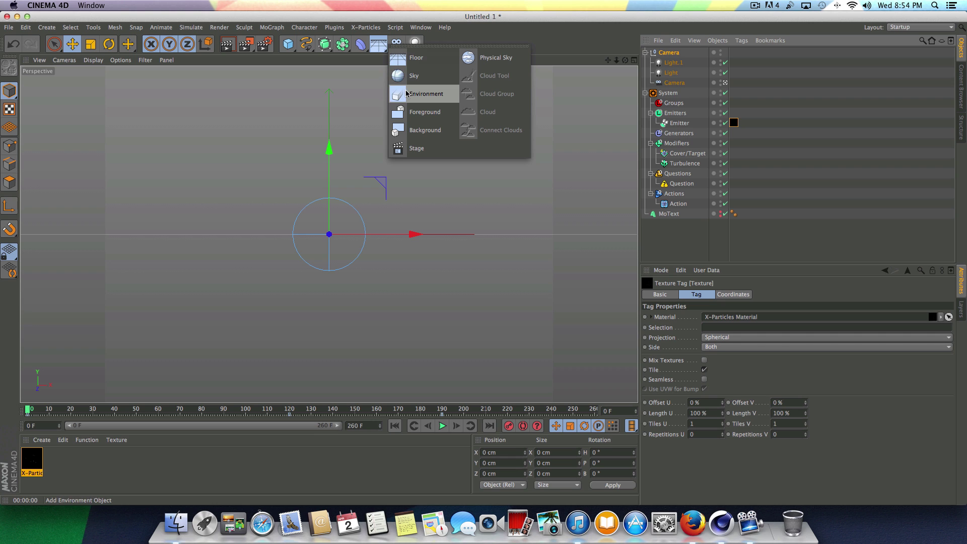
click(425, 130)
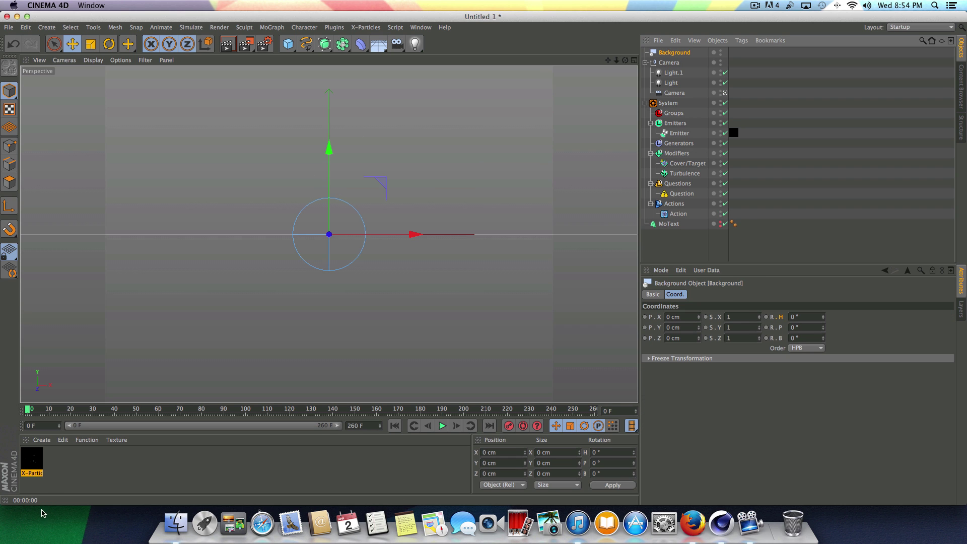
double_click(58, 466)
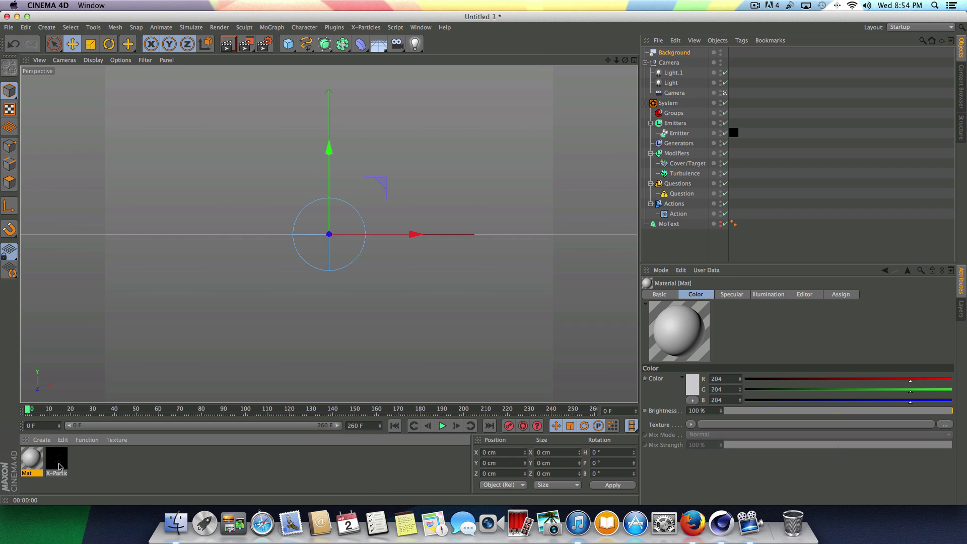
Step: Disable Specular on the new material and load a Gradient shader as its Color texture
double_click(32, 459)
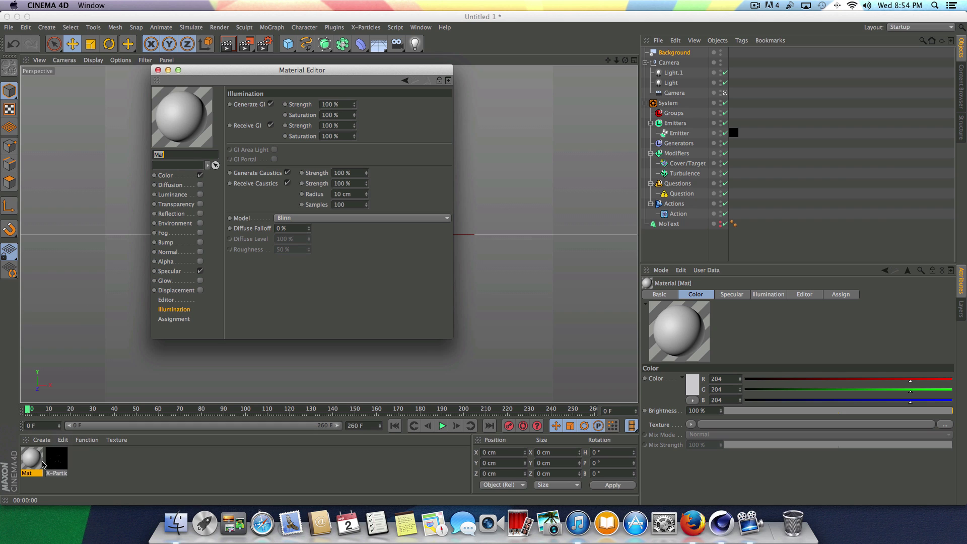
click(201, 271)
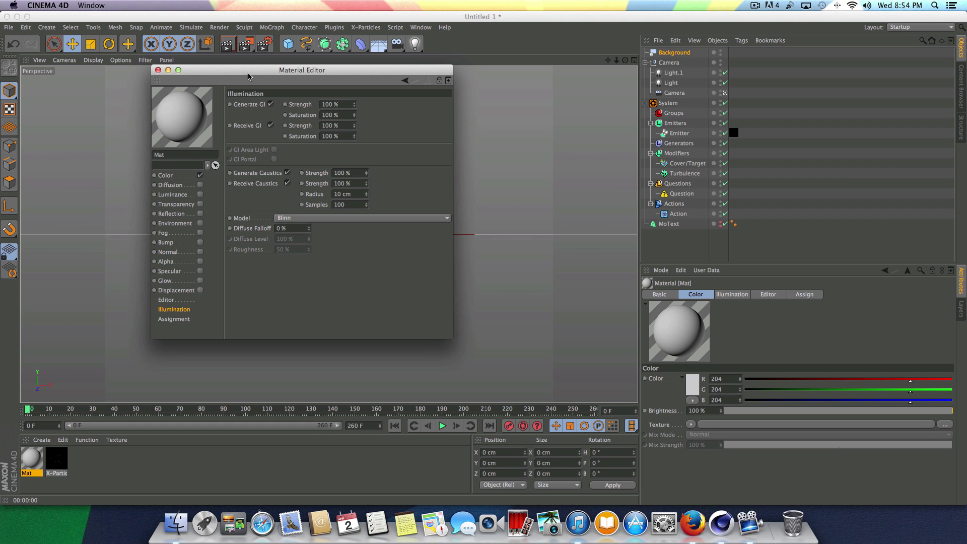
drag(251, 76, 327, 108)
click(264, 207)
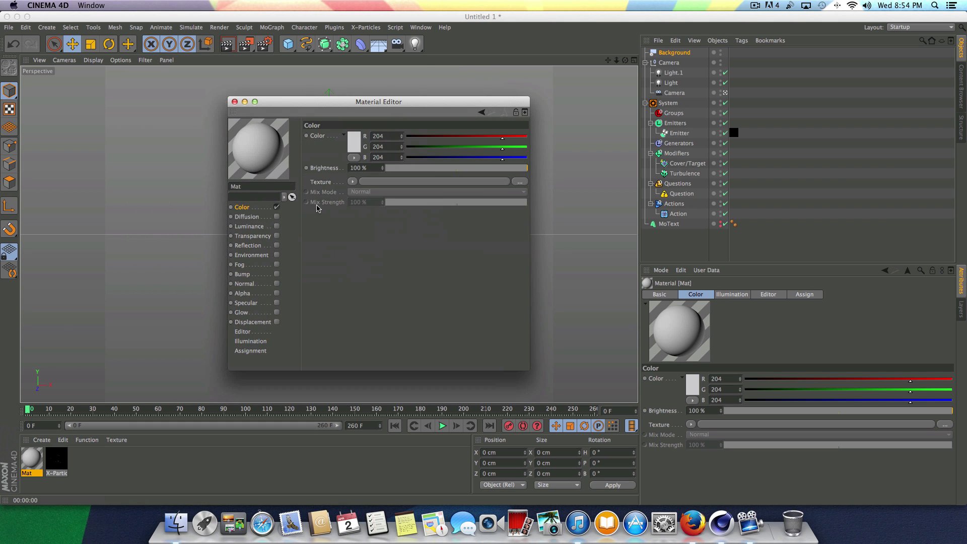
click(351, 182)
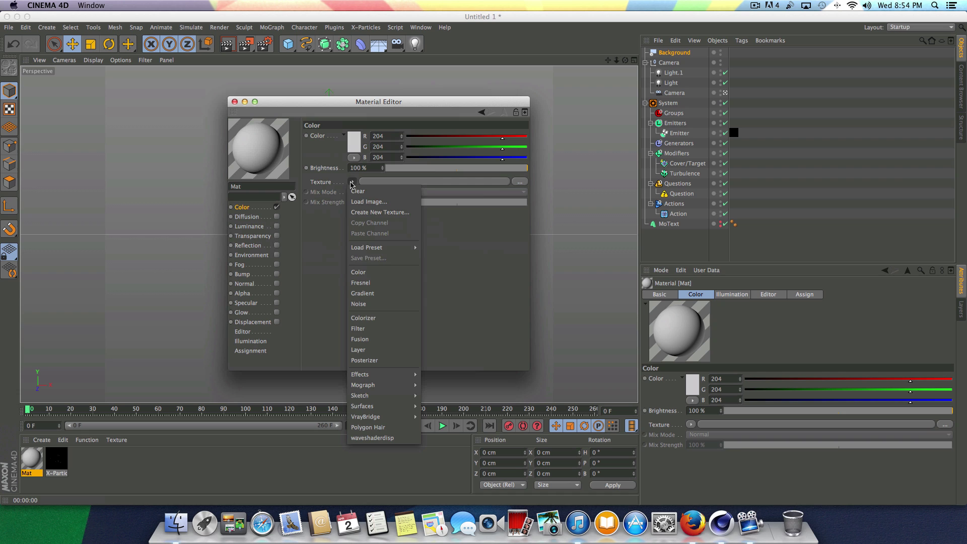
click(366, 291)
Step: Set the Gradient shader's type to 2D - Circular and invert its knots
click(365, 199)
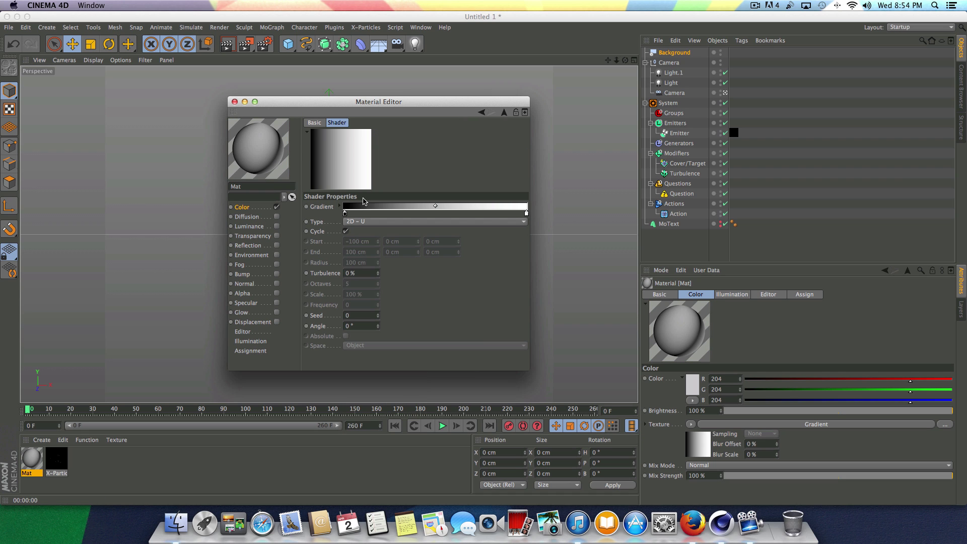
click(363, 223)
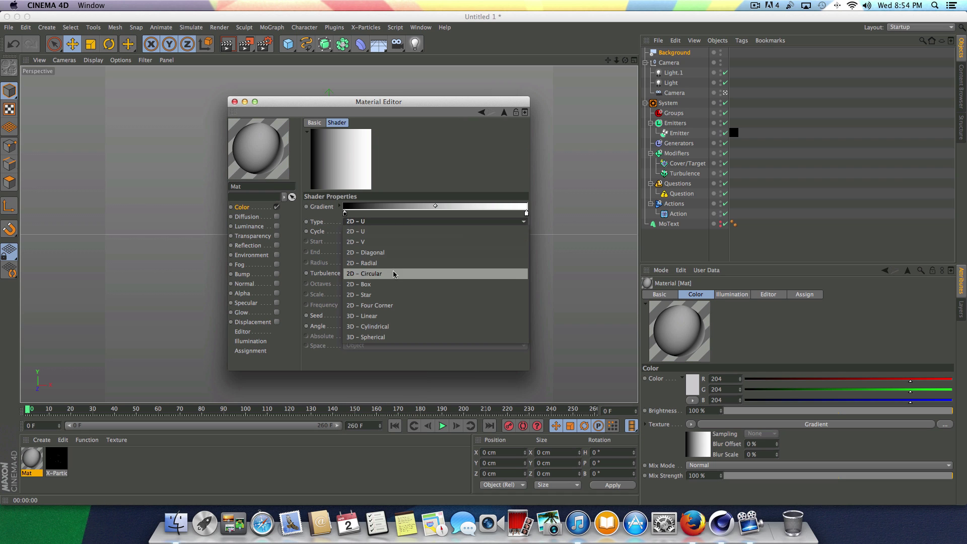
click(378, 273)
right_click(466, 217)
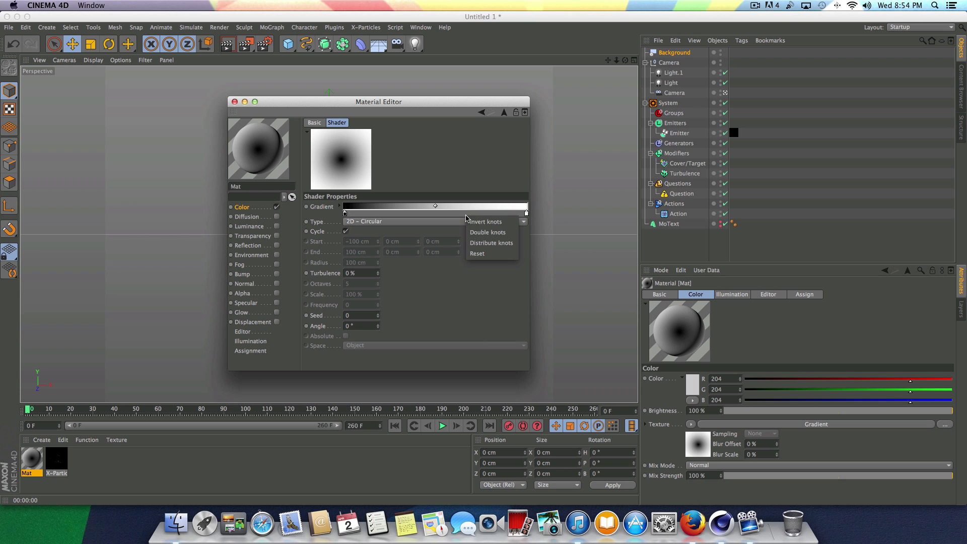
click(484, 220)
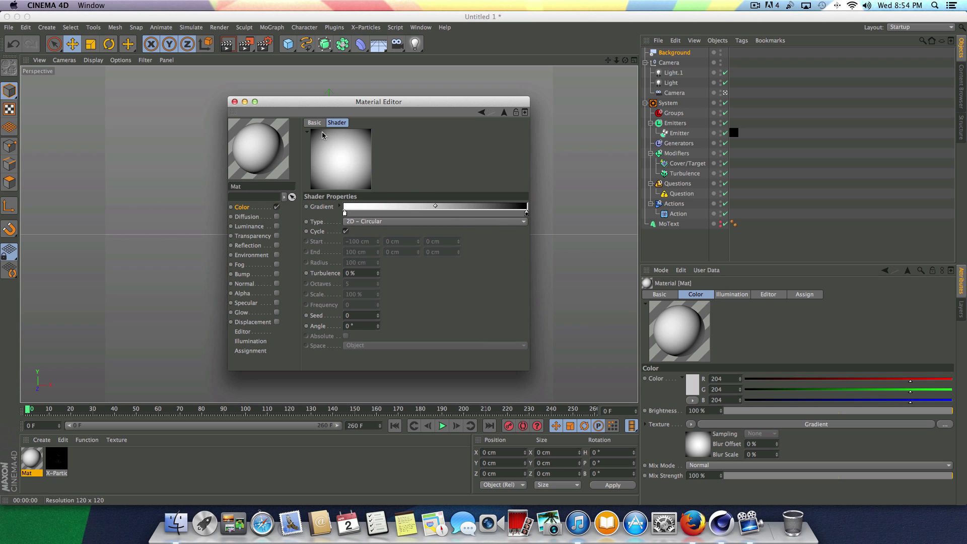
Step: Lighten the gradient's end knot from black to a dark grey, first RGB 49 and then RGB 89
double_click(527, 214)
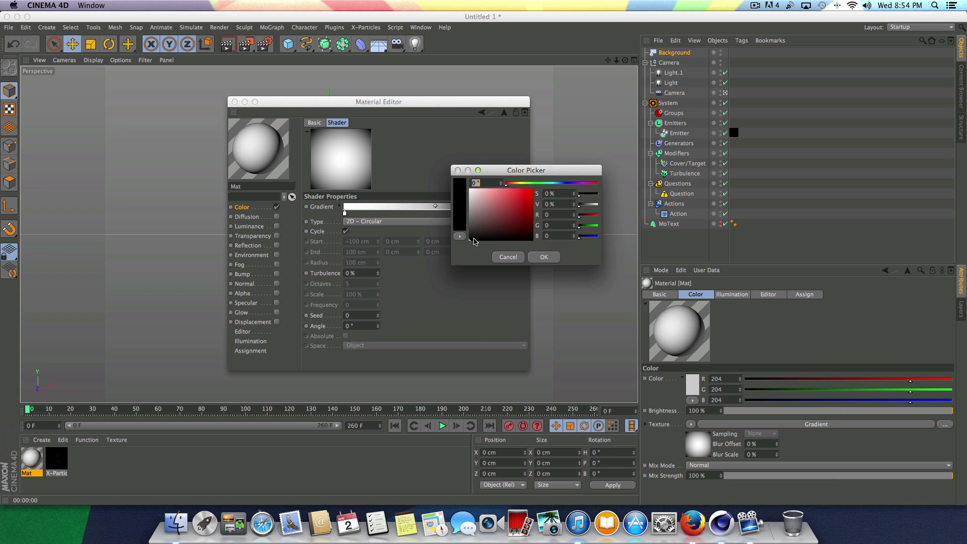
drag(474, 241, 459, 233)
click(532, 257)
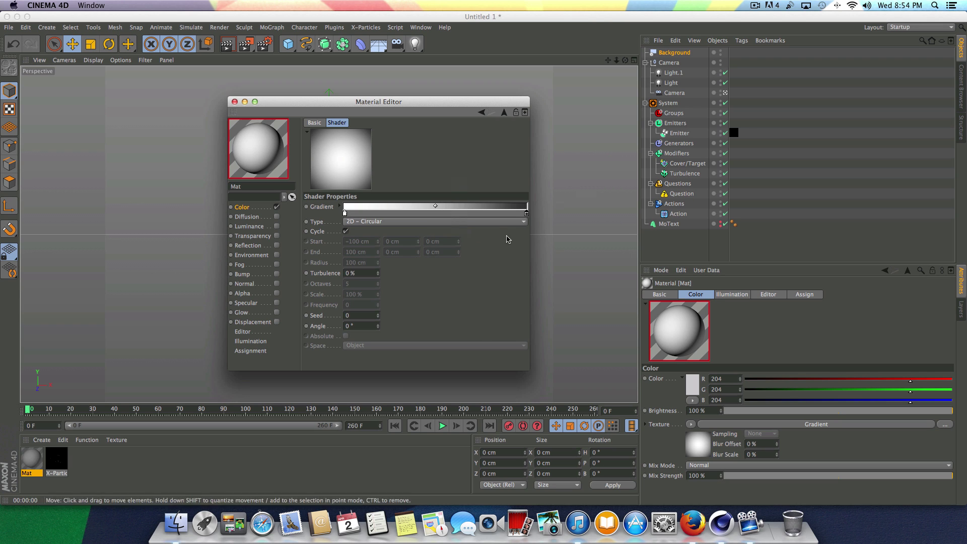
double_click(526, 214)
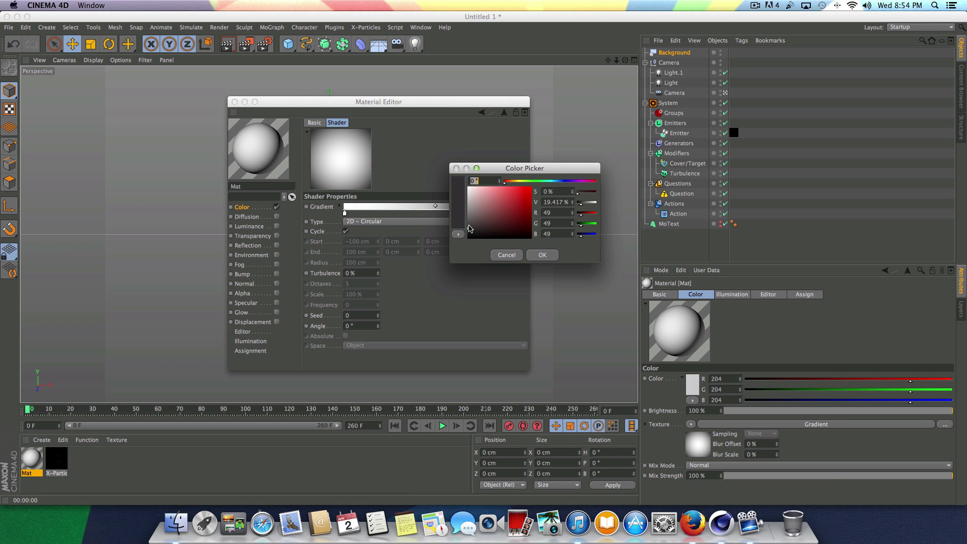
drag(469, 228, 463, 223)
click(538, 254)
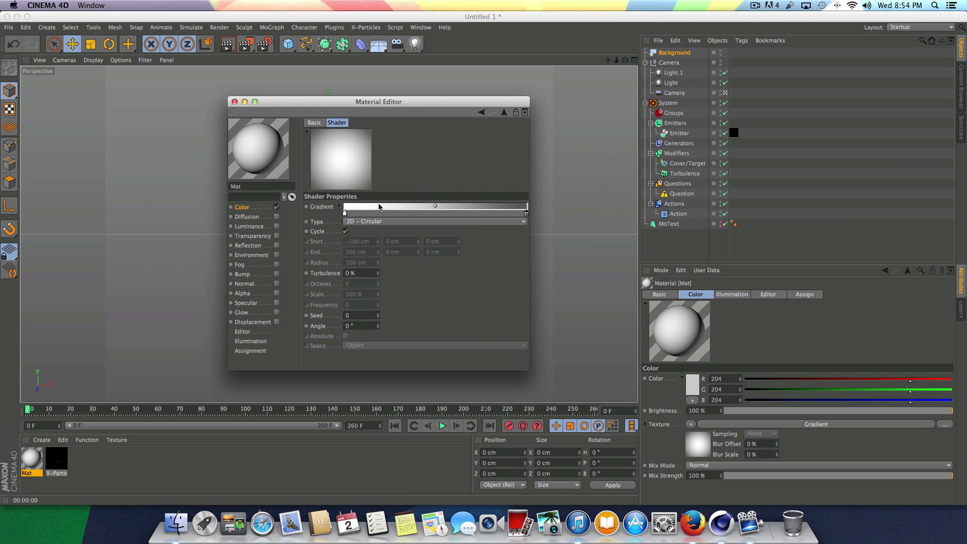
Step: Set the gradient's starting knot to light grey RGB 210 and apply the material to the Background object
double_click(345, 214)
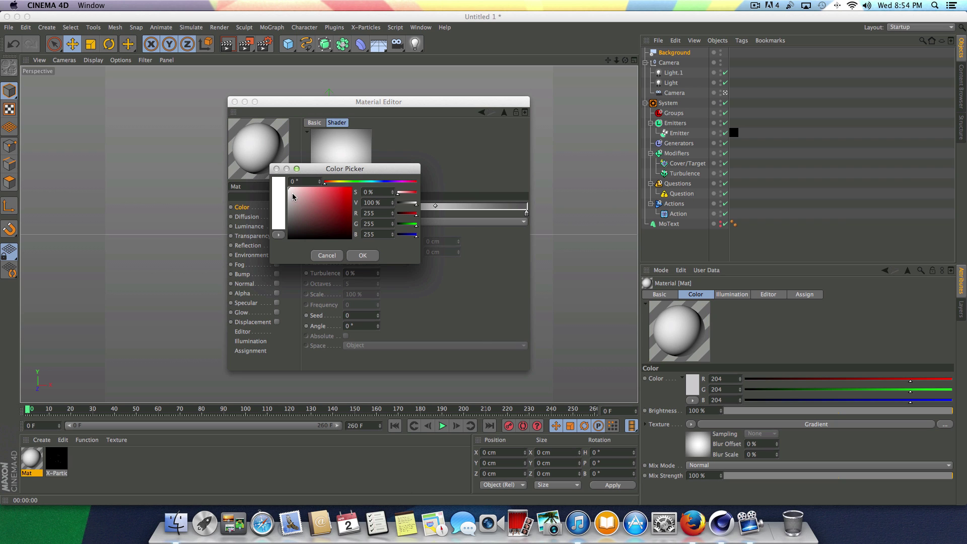
drag(293, 197, 285, 198)
click(362, 254)
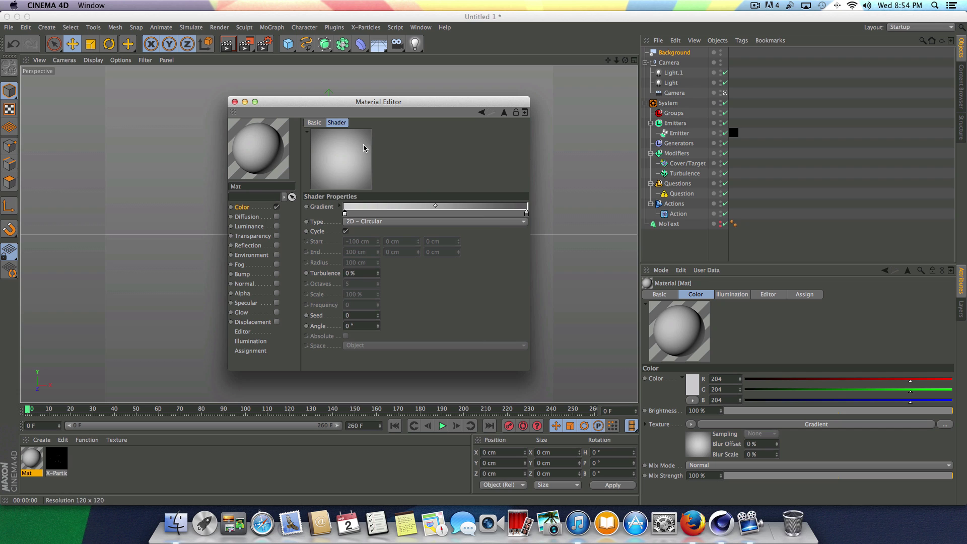
click(234, 101)
drag(34, 468, 678, 53)
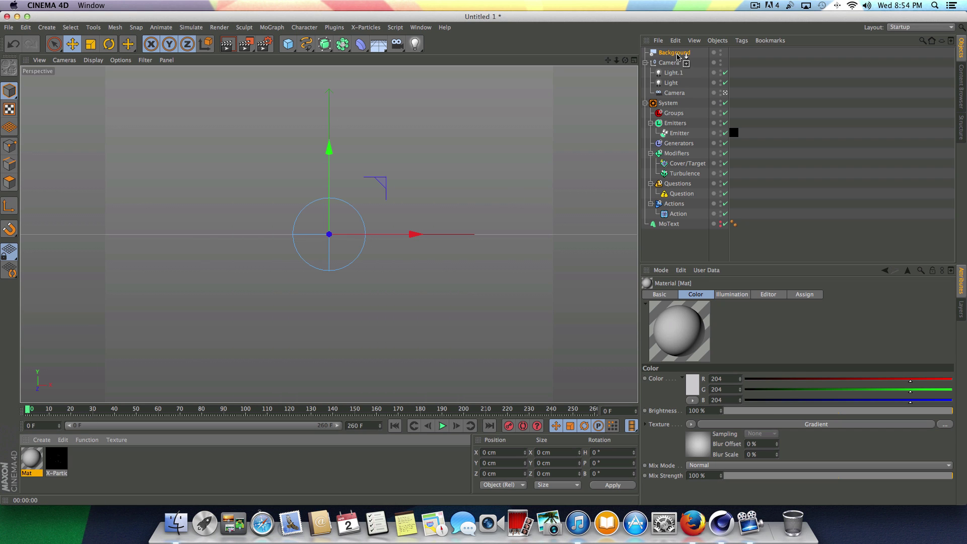
Step: Play the animation to frame 47, render the active view with the new background, and return to the first frame
click(443, 426)
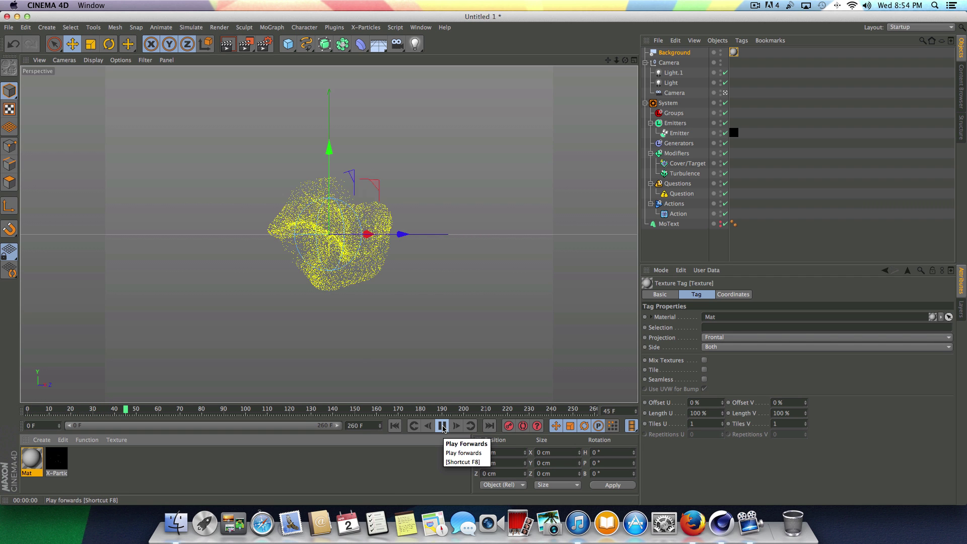
click(443, 426)
key(super+r)
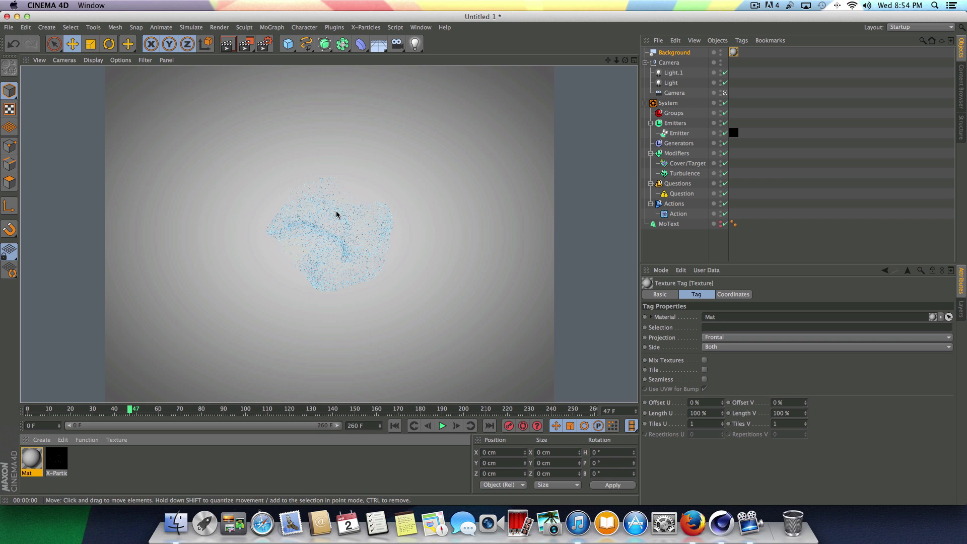
click(394, 425)
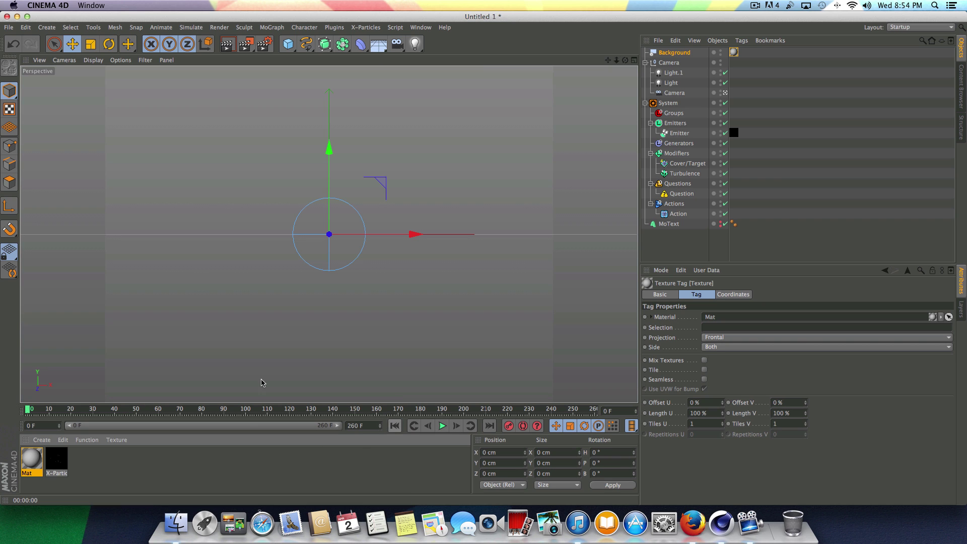
Step: Recolor the starting knot of the background material's gradient to bright orange, RGB 255, 149, 2
double_click(31, 460)
click(294, 161)
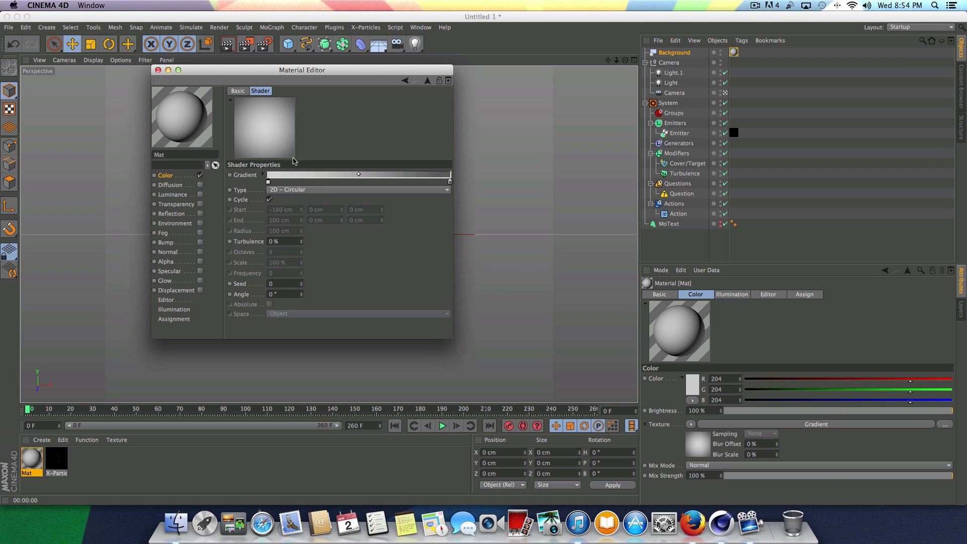
double_click(269, 182)
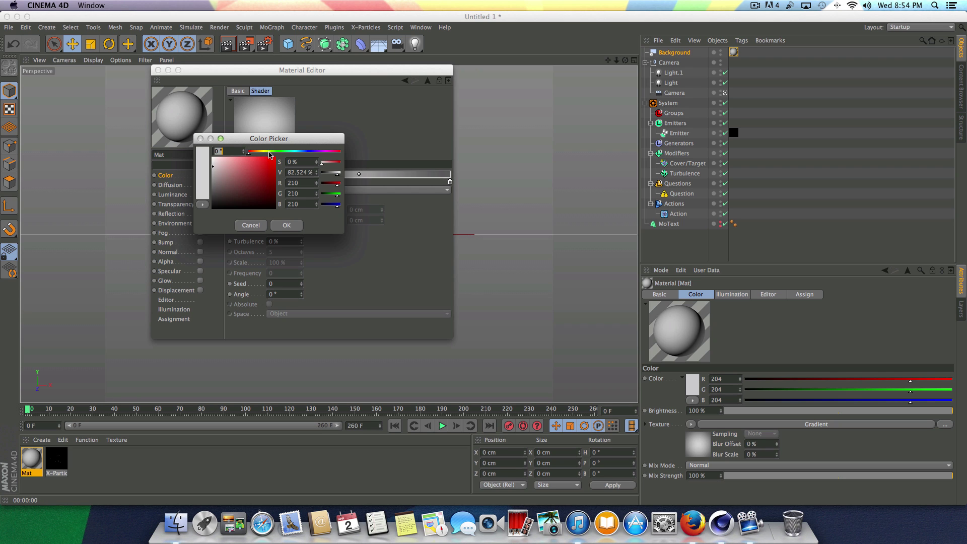
click(259, 152)
drag(246, 161, 275, 157)
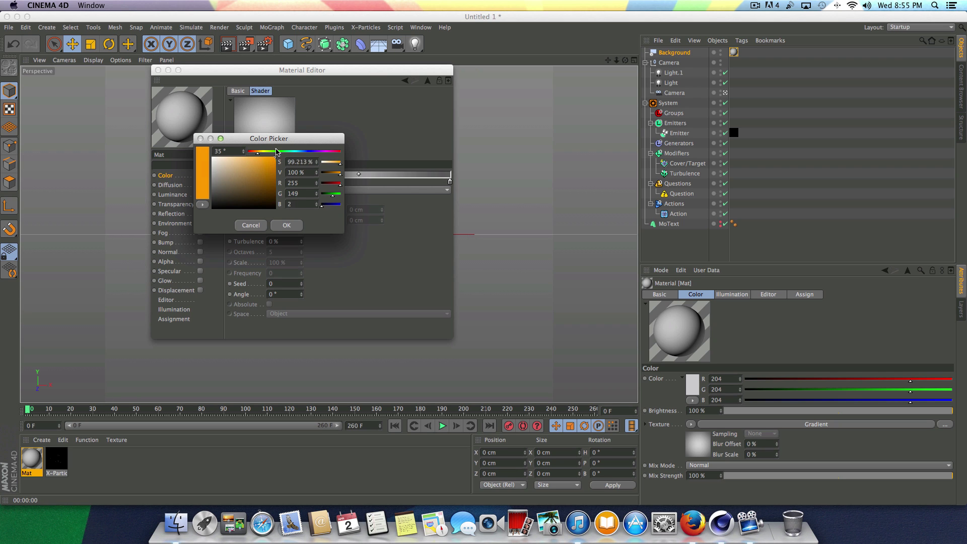
click(287, 225)
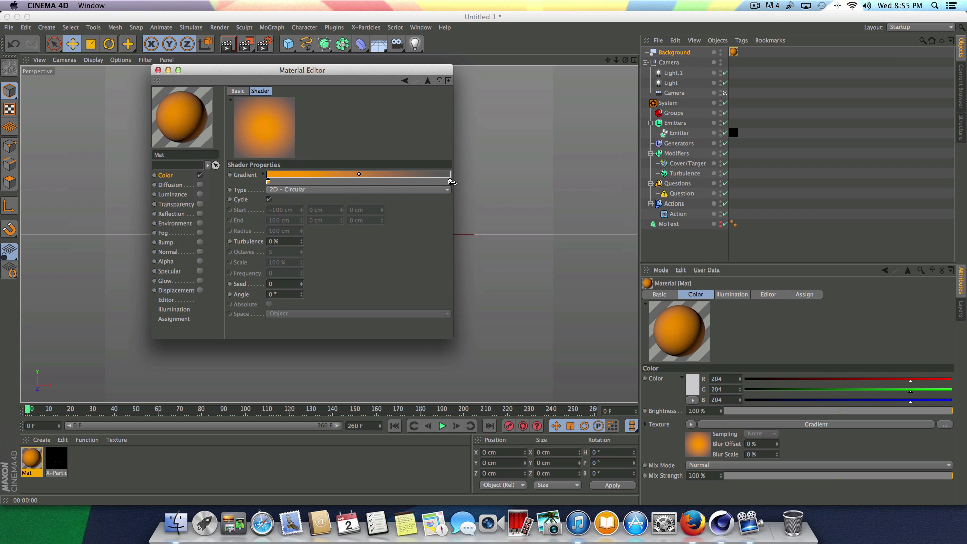
Step: Set the end knot of the background gradient to a darker orange, RGB 203, 84, 0
double_click(449, 182)
click(436, 150)
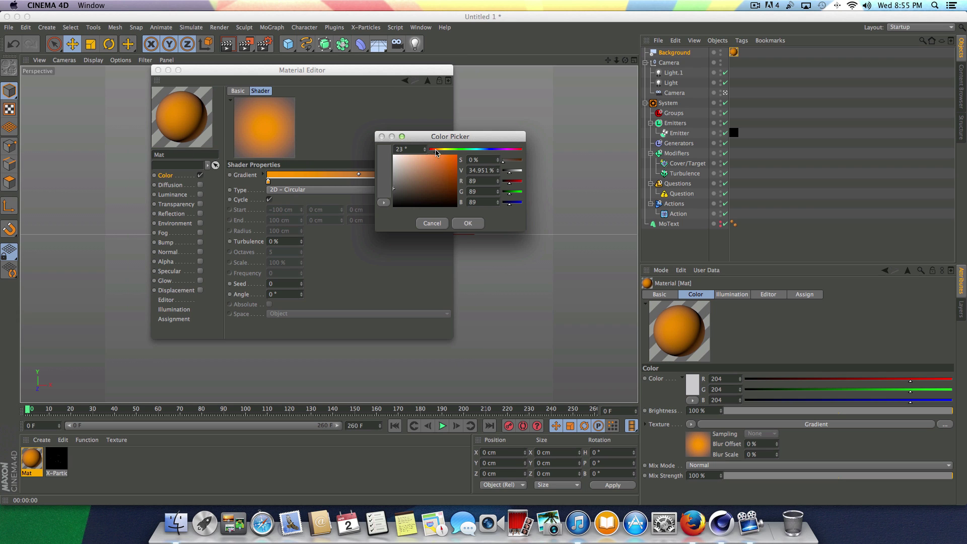
drag(452, 168, 465, 168)
click(439, 149)
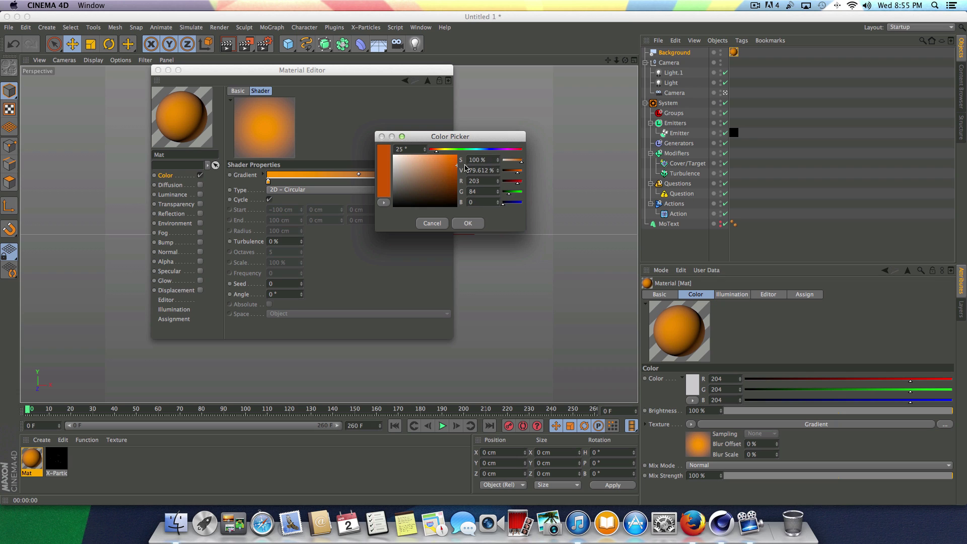
click(467, 224)
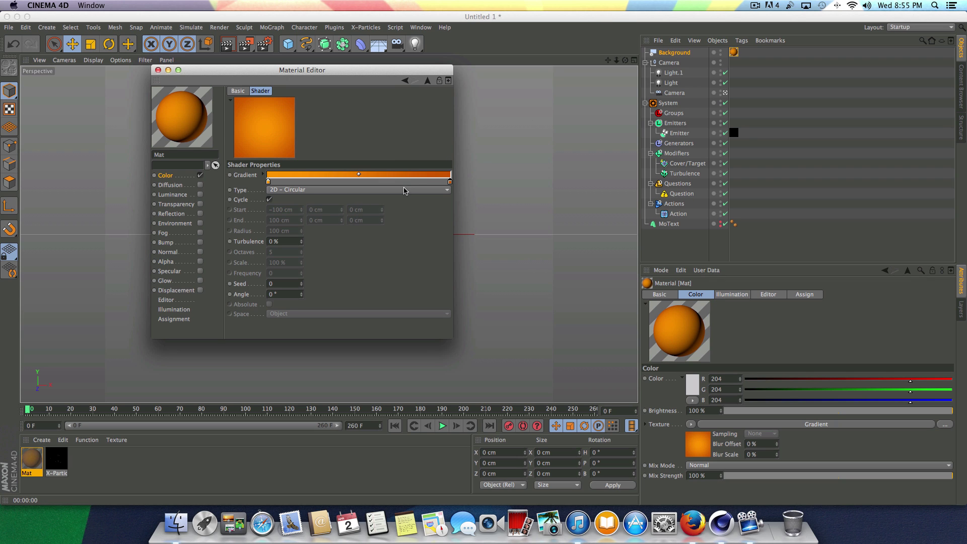
Step: Review the emitter's emission settings, play the animation to frame 55, and render the active view with the orange background
click(158, 70)
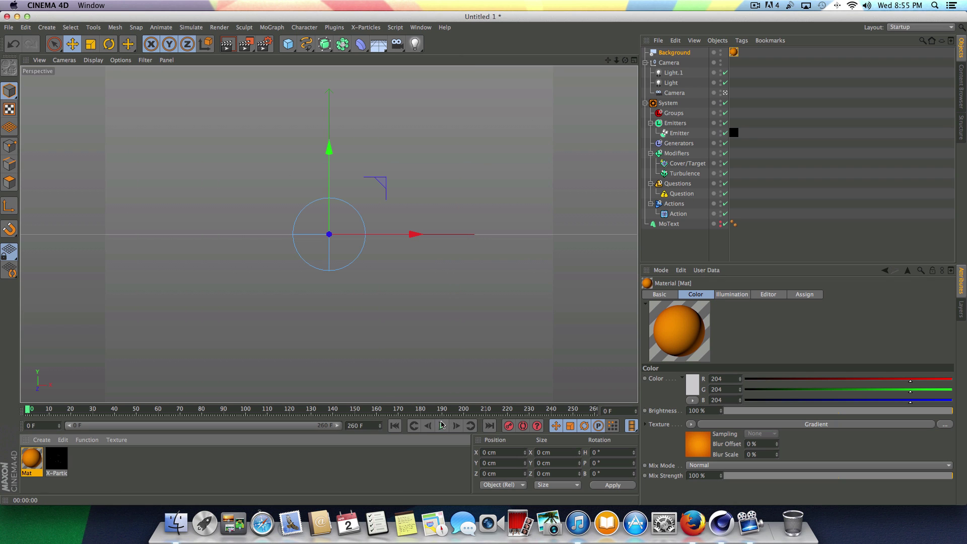
click(679, 133)
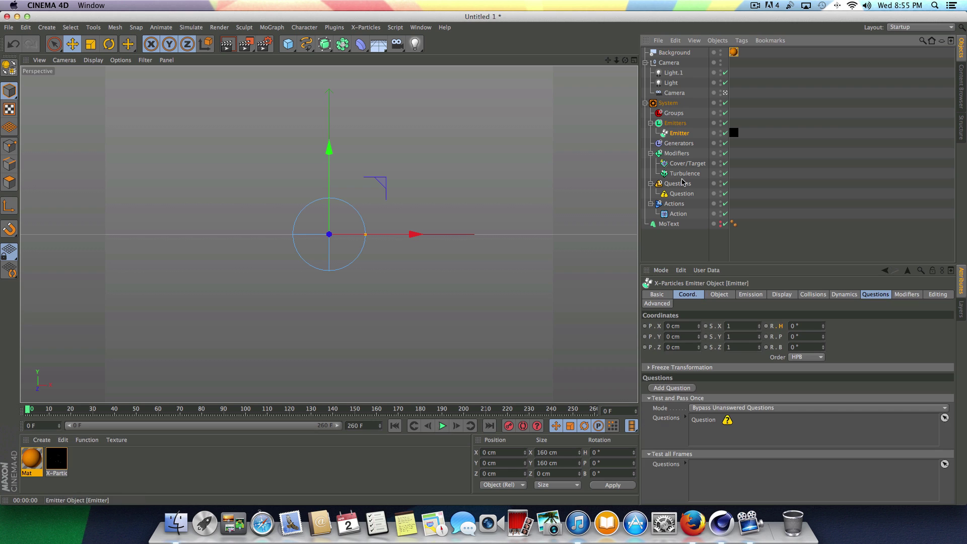
click(725, 295)
click(749, 295)
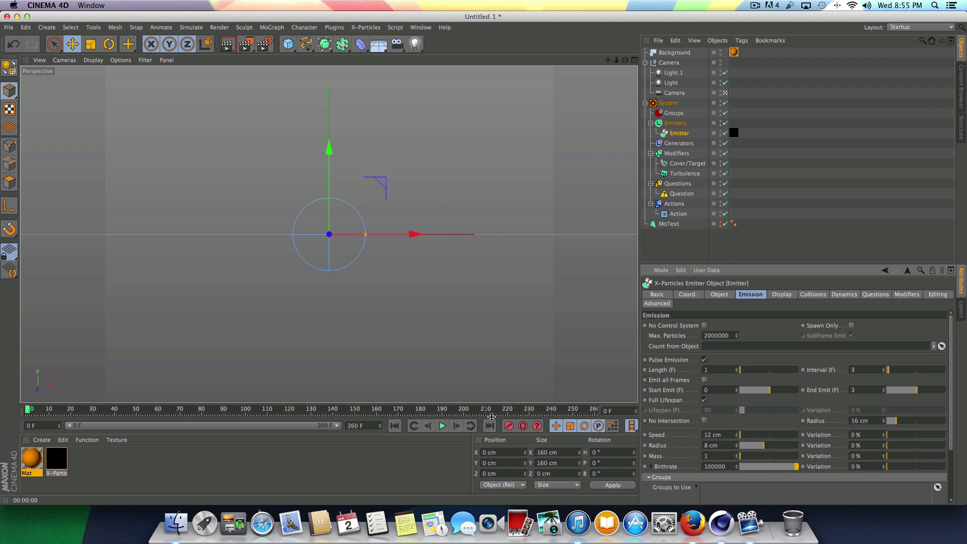
click(441, 426)
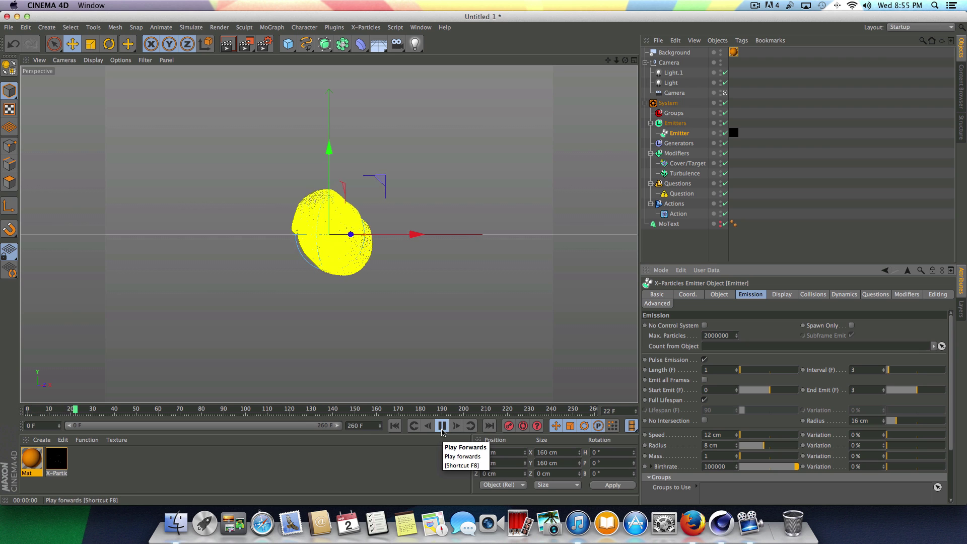
click(442, 428)
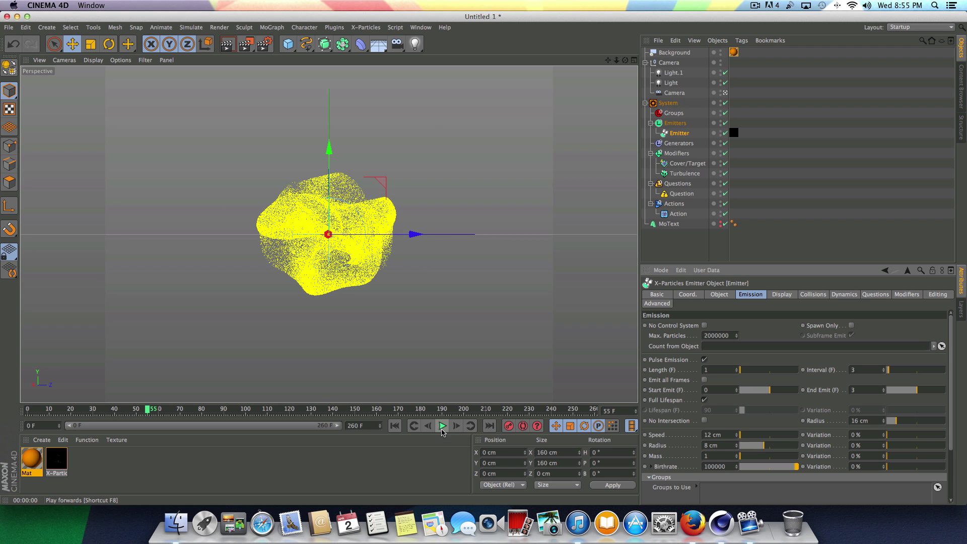
key(ctrl+r)
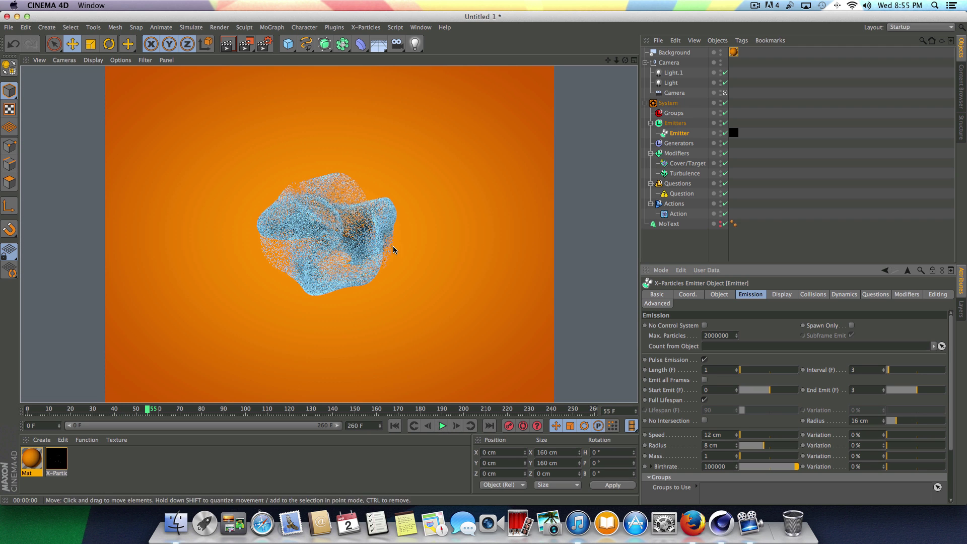
Step: Set the render output size to 1280 x 720 pixels, preview the wider frame with a render, and return to the first frame
click(264, 44)
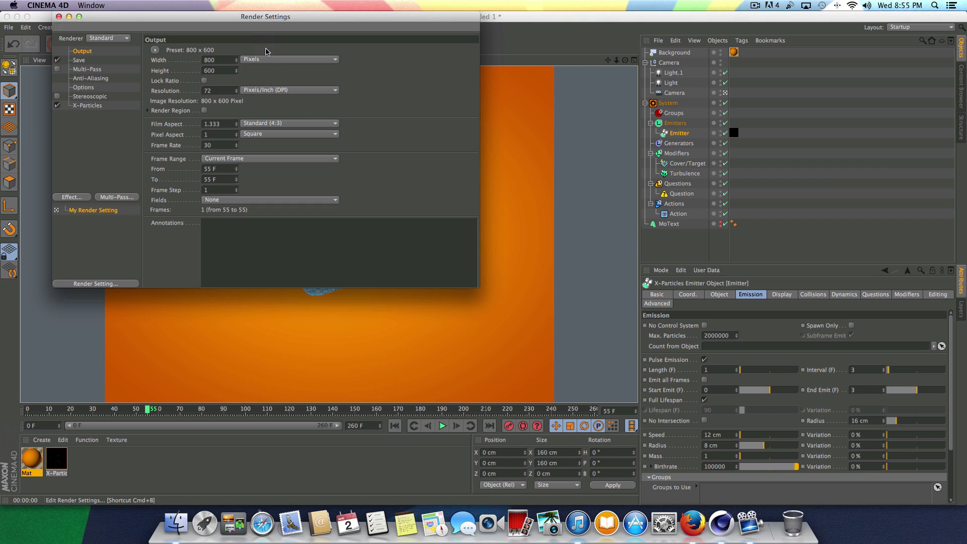
click(89, 105)
click(83, 51)
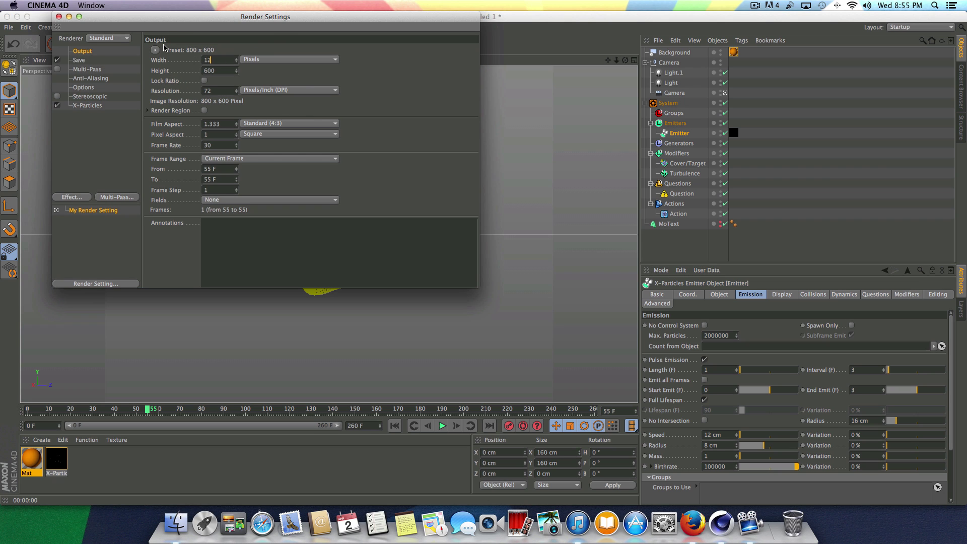
key(Tab)
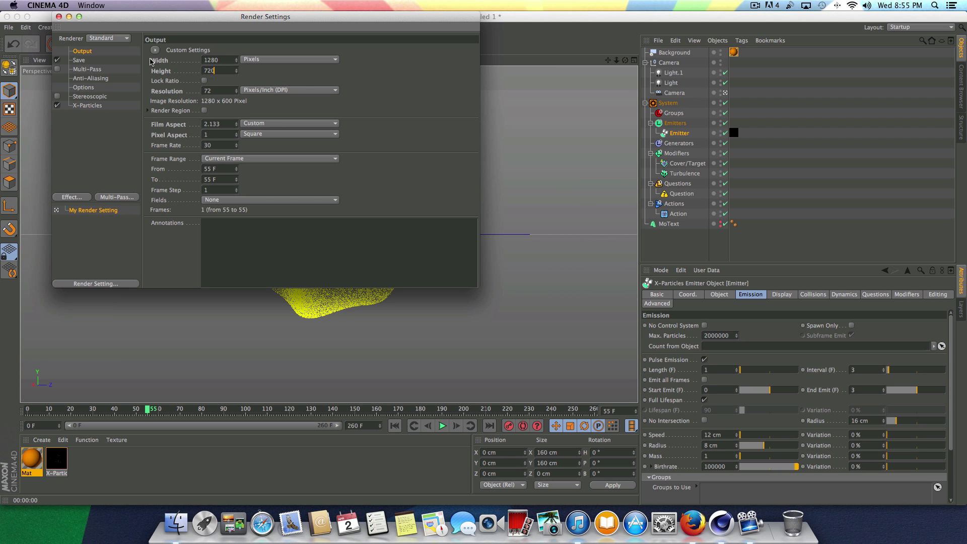
key(Return)
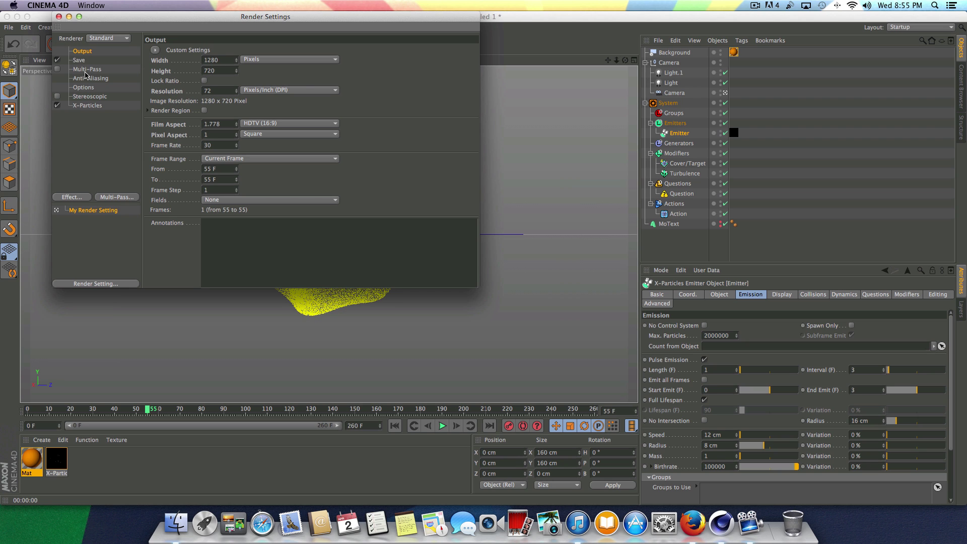
click(58, 16)
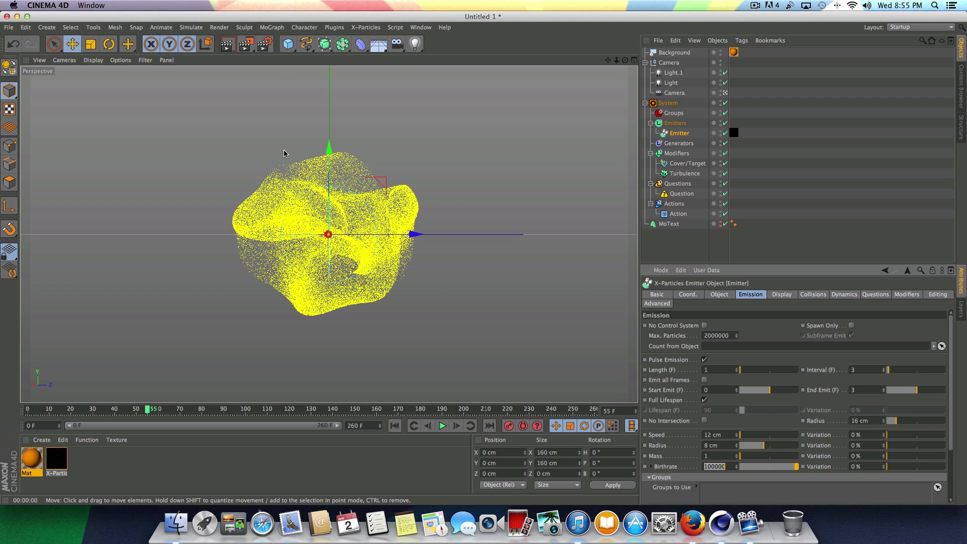
key(ctrl+r)
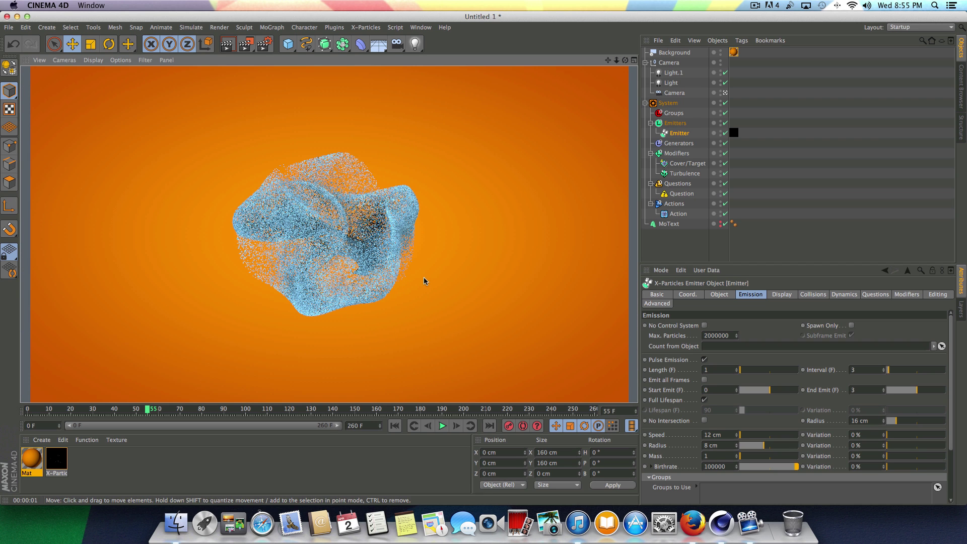
click(394, 426)
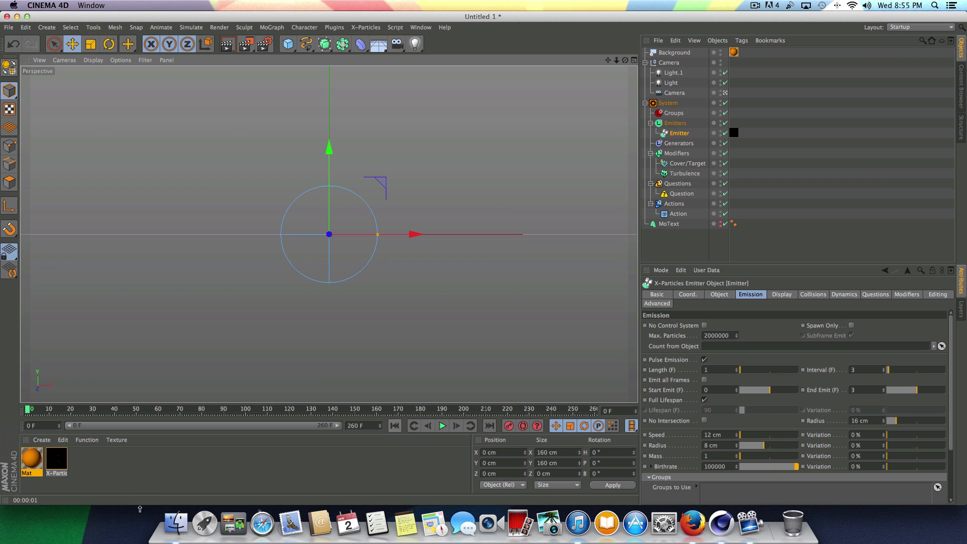
Step: Recolor the X-Particles material to purple, RGB 200, 74, 255
click(56, 459)
double_click(60, 468)
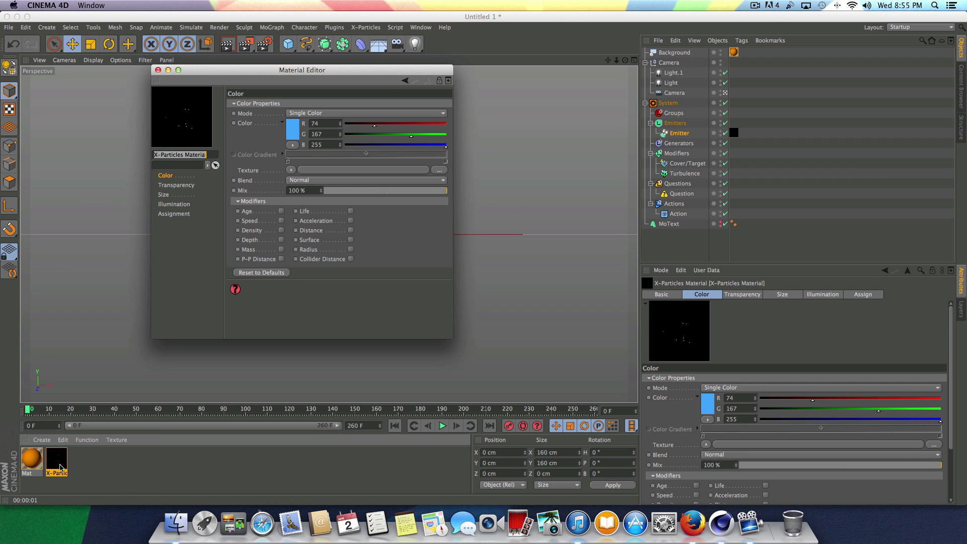
click(186, 178)
click(297, 124)
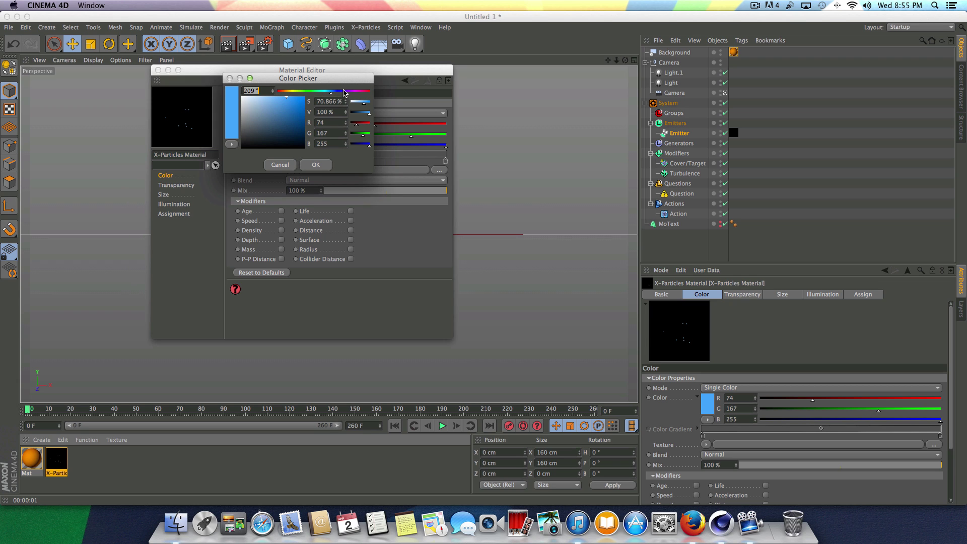
drag(344, 92, 350, 93)
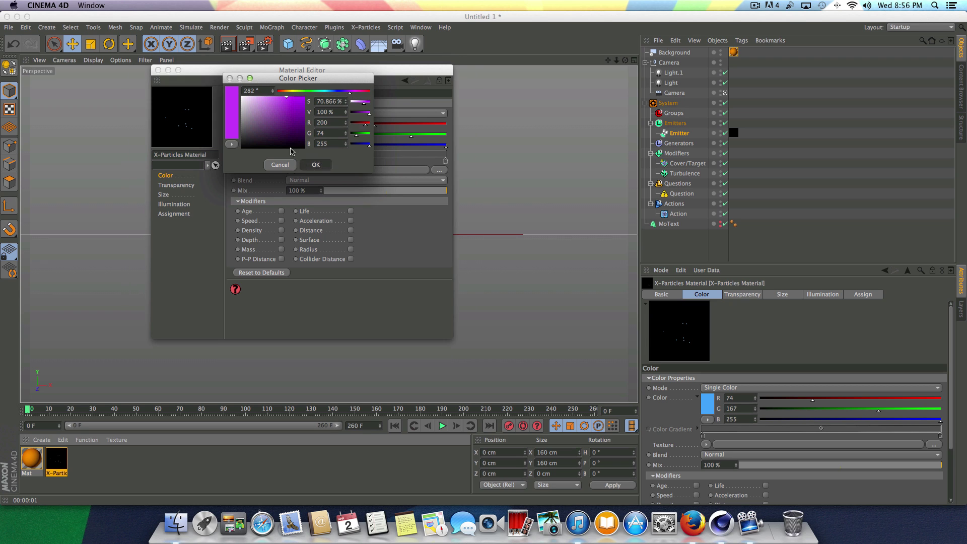
click(315, 165)
click(158, 71)
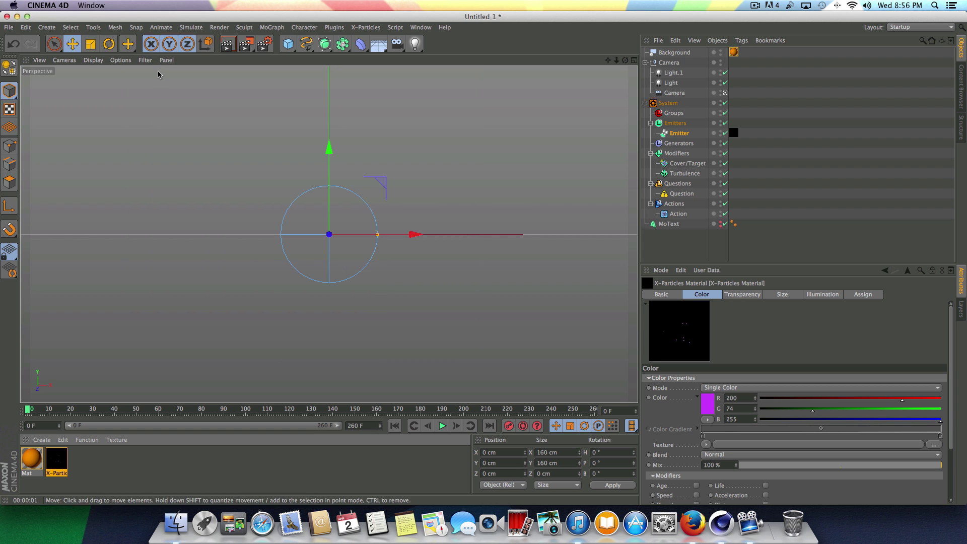
Step: Play the animation to frames 26 and 71, rendering the active view at each stop to check the purple particles
key(ctrl+r)
click(443, 426)
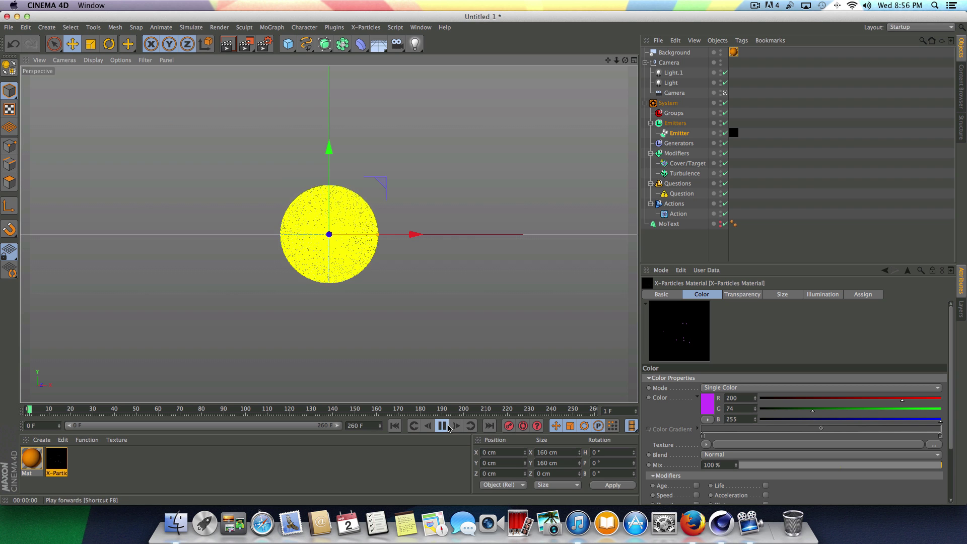
click(448, 427)
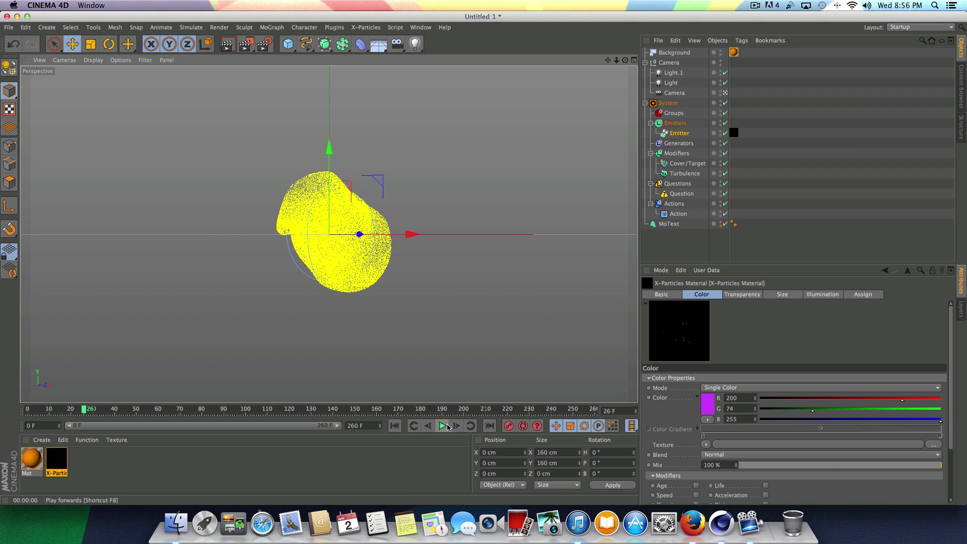
key(ctrl+r)
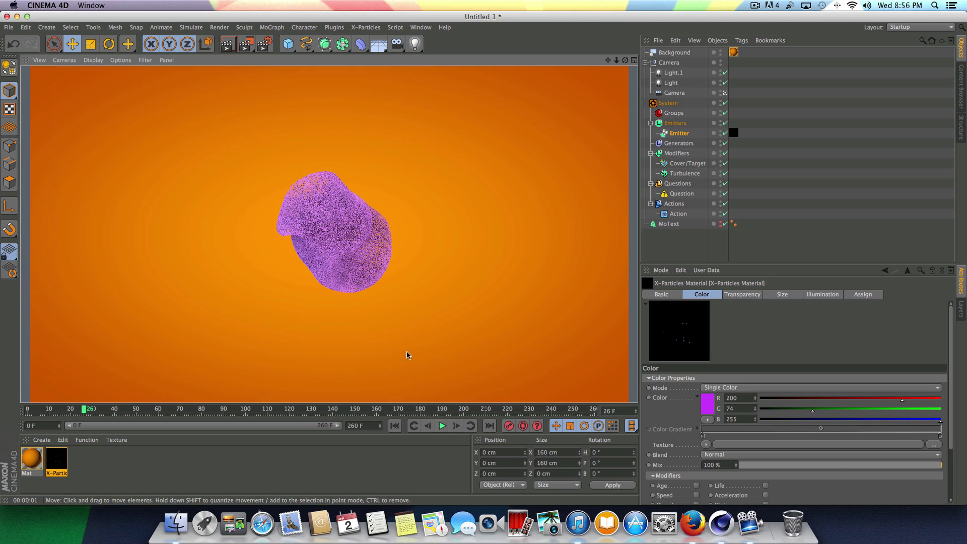
click(443, 426)
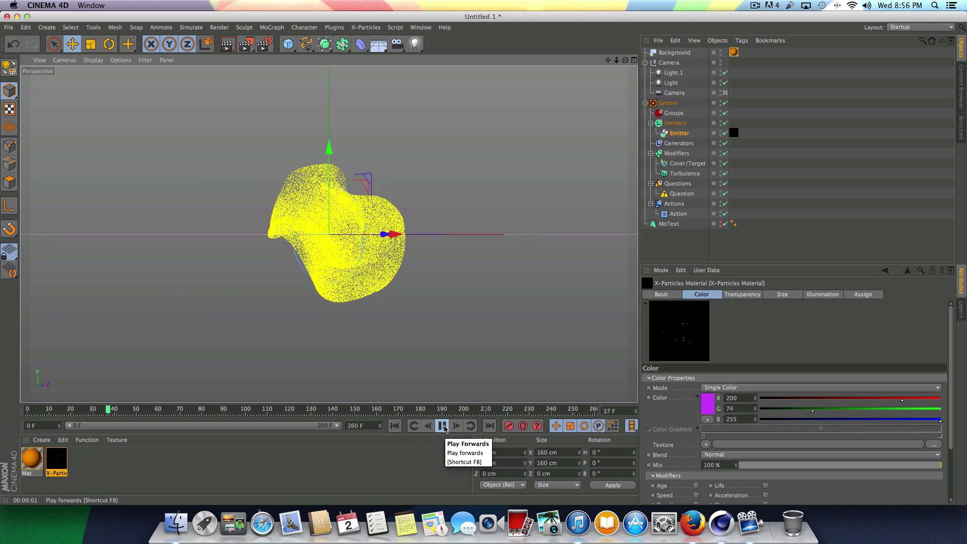
click(443, 427)
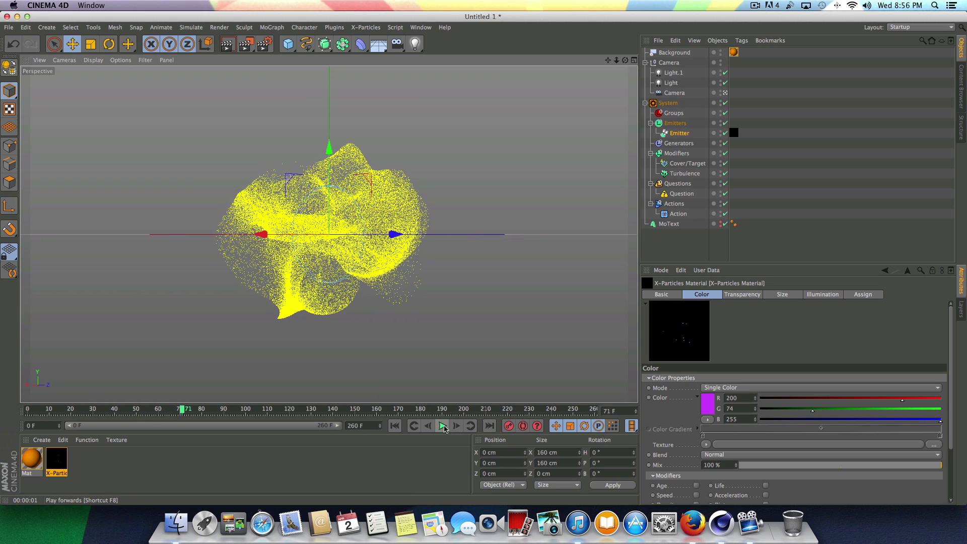
key(ctrl+r)
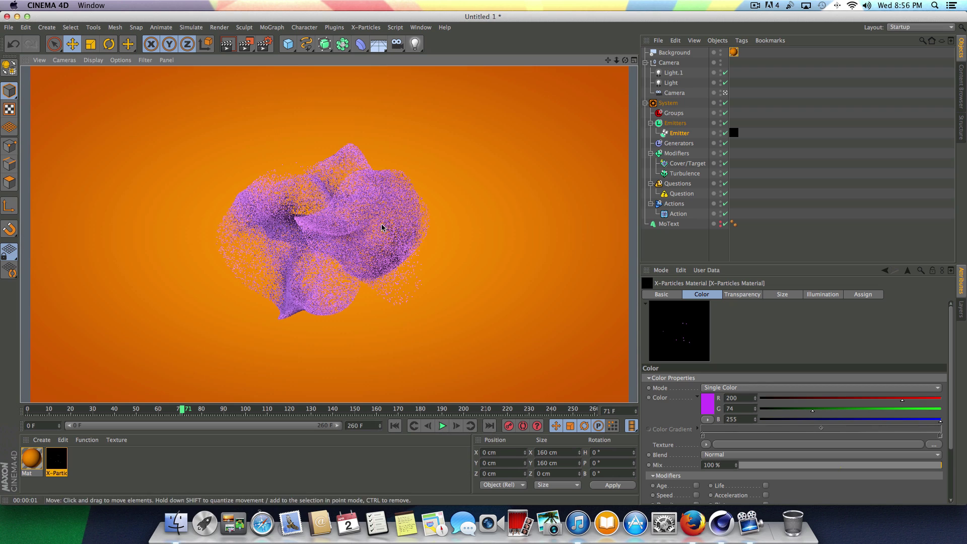
Step: Continue the playback to frames 97 and 124, rendering the active view at both to inspect the turbulent particle shape
click(443, 426)
click(444, 426)
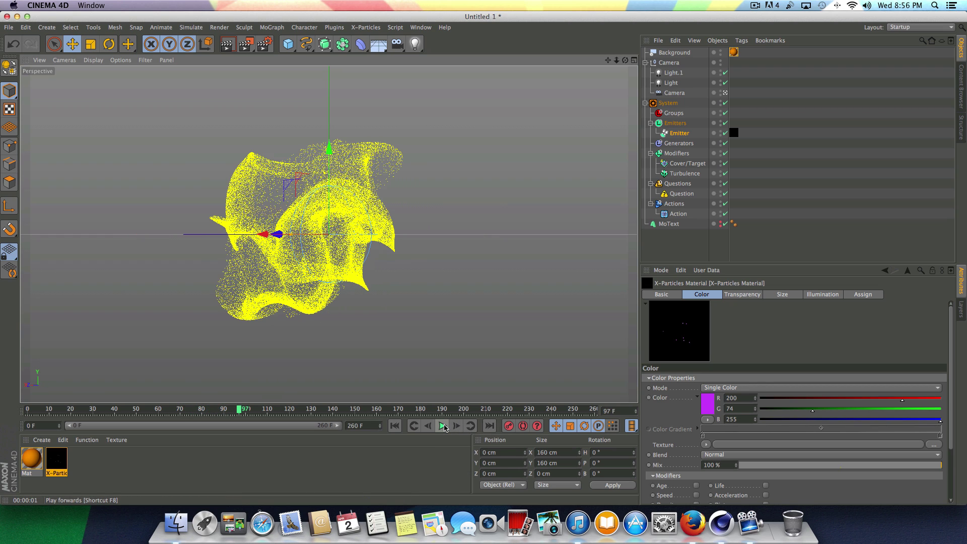
key(ctrl+r)
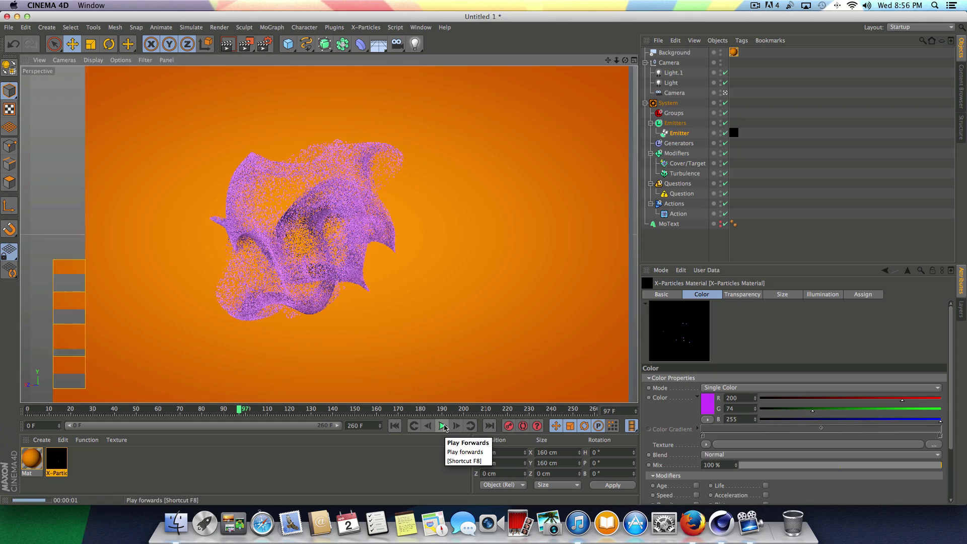
click(443, 426)
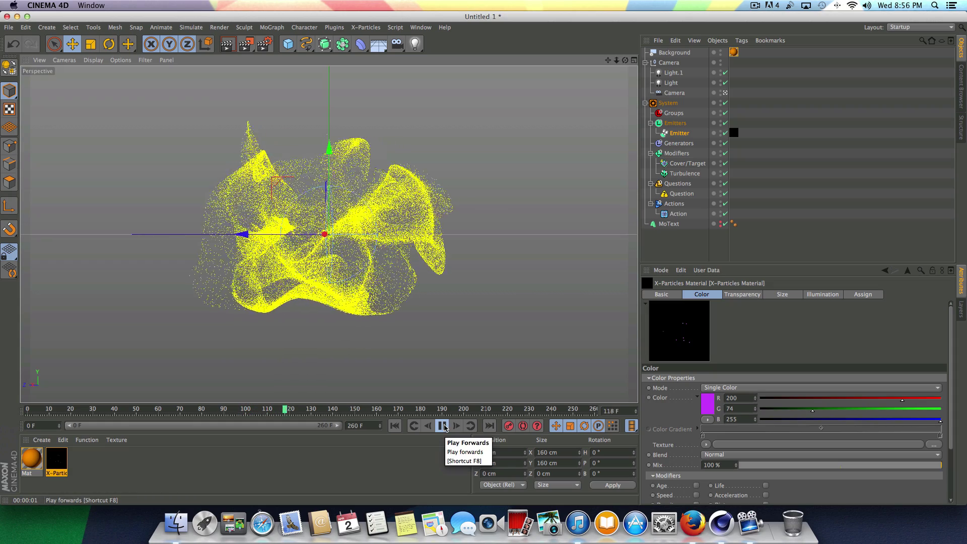
click(443, 426)
key(ctrl+r)
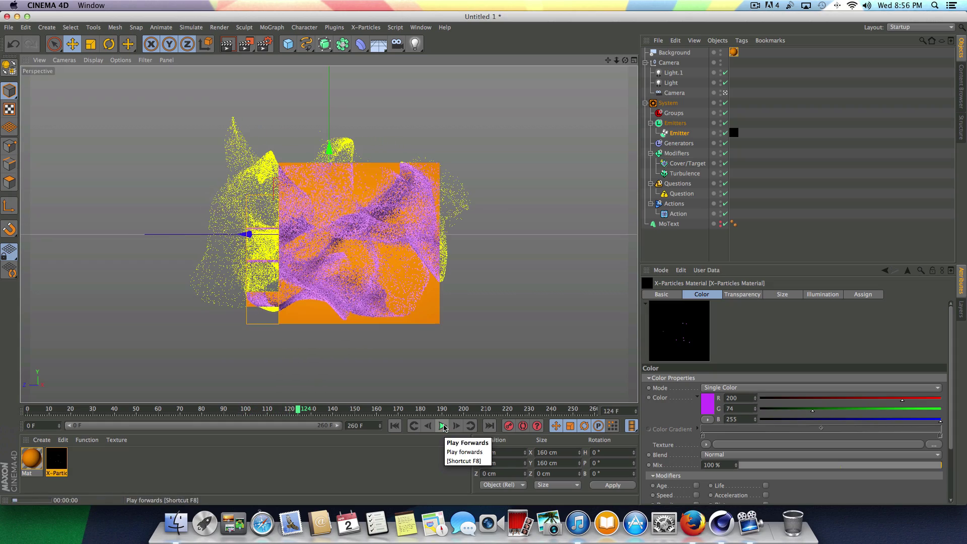
Step: Play on to frame 214, render the particle-filled text in the active view, and return to the first frame
click(443, 426)
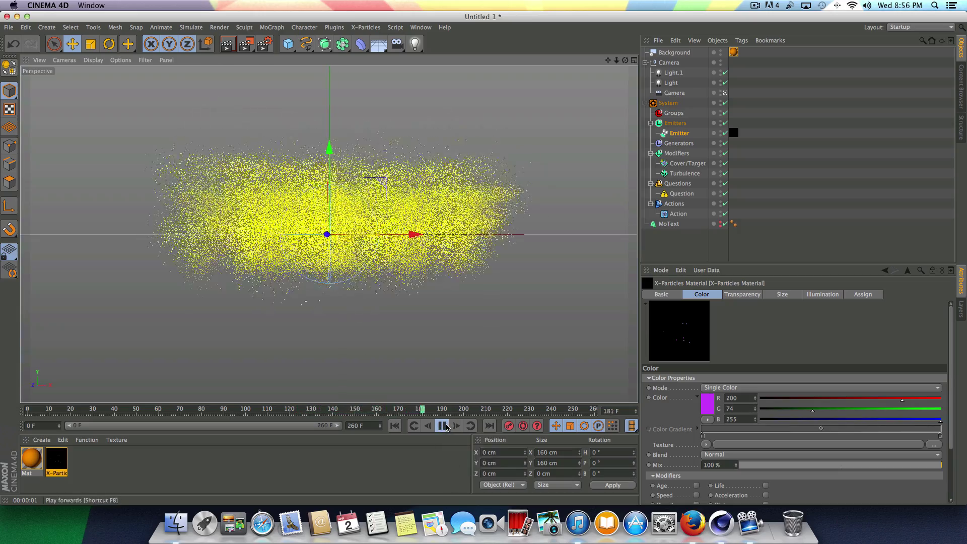
click(443, 426)
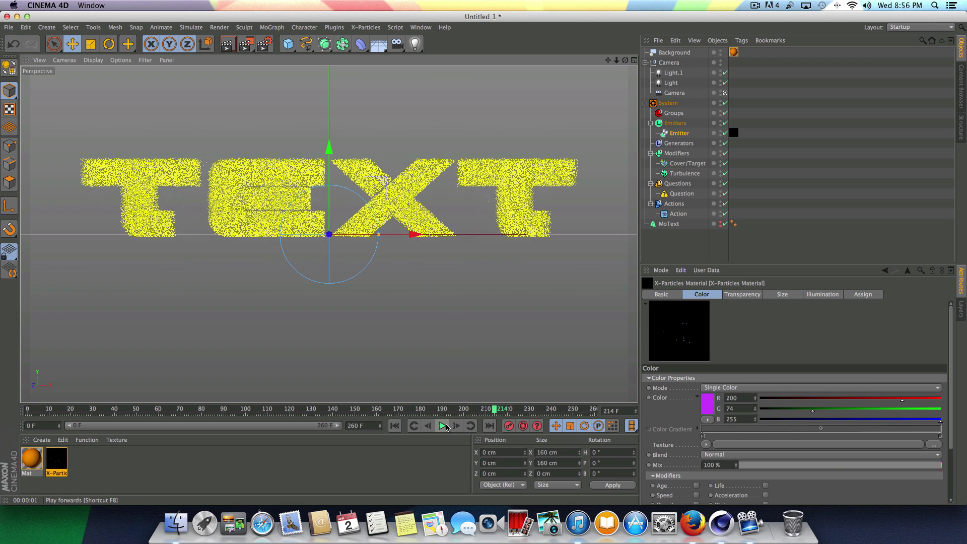
key(ctrl+r)
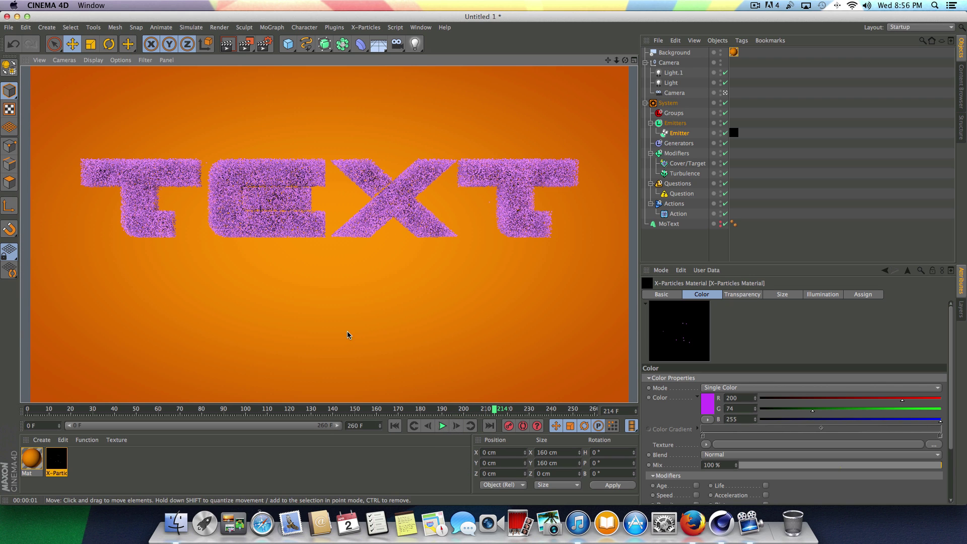
click(442, 426)
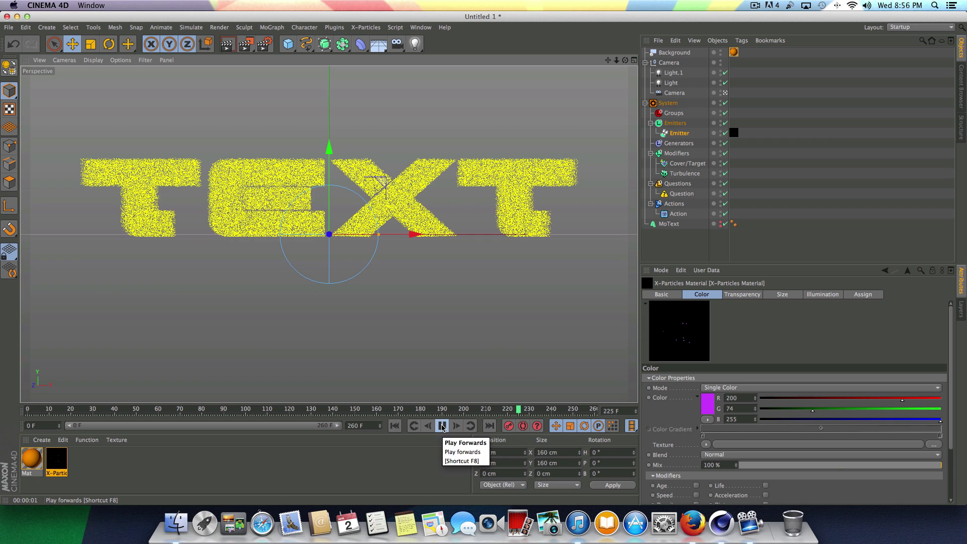
key(shift+f)
Step: Set the render output's frame range to All Frames and close the render settings
click(265, 44)
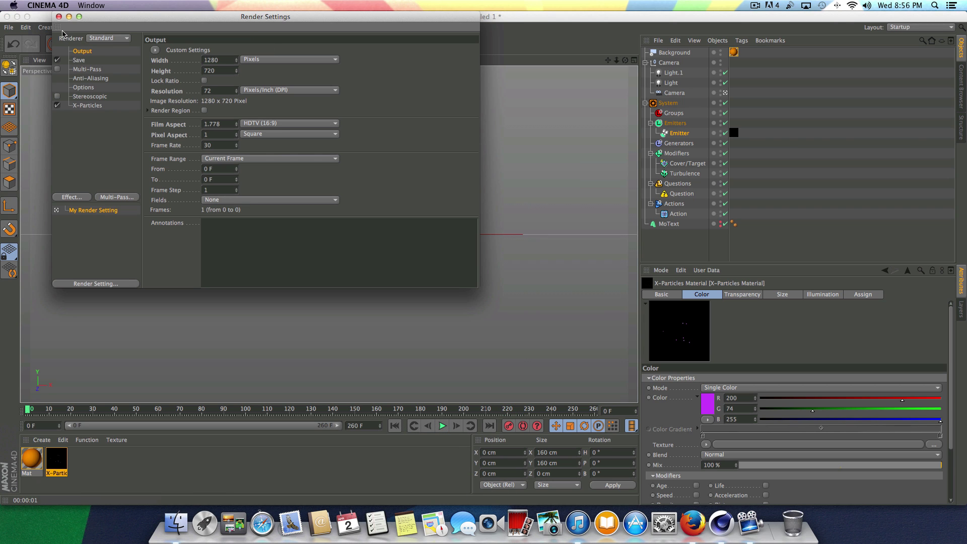
drag(107, 22, 291, 86)
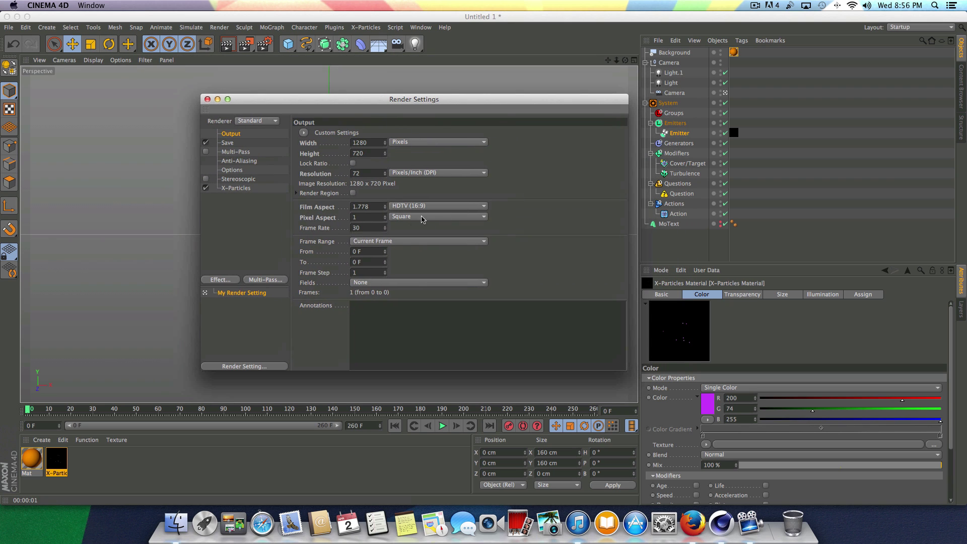
drag(417, 100, 415, 96)
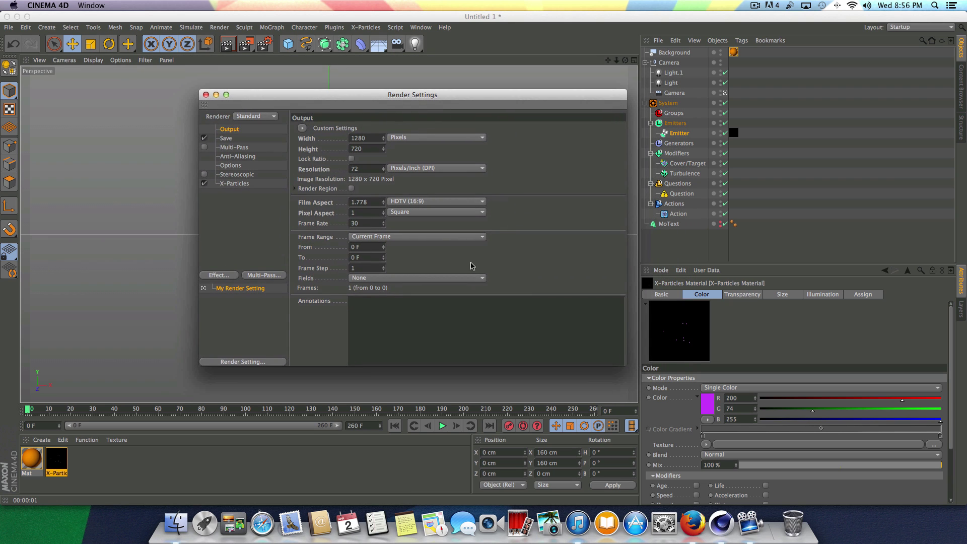
click(368, 236)
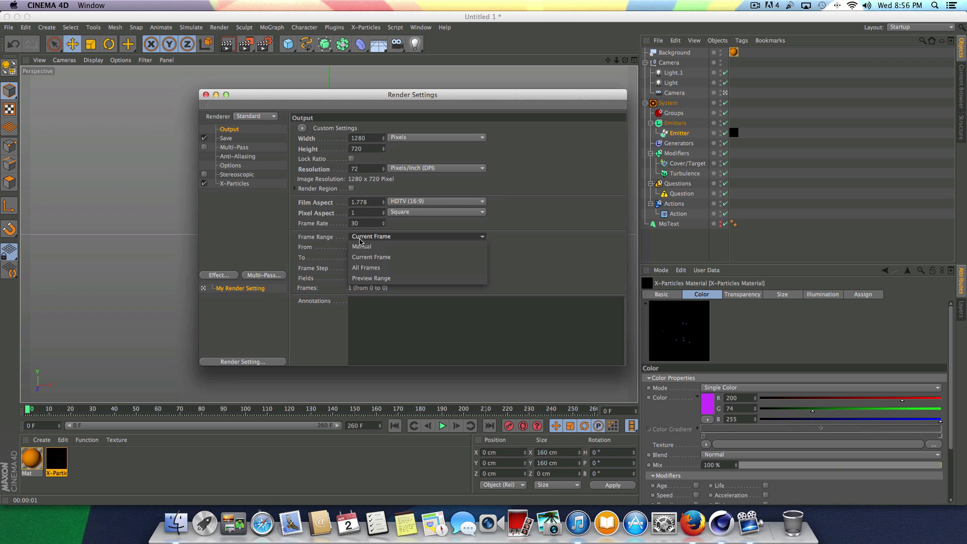
click(381, 266)
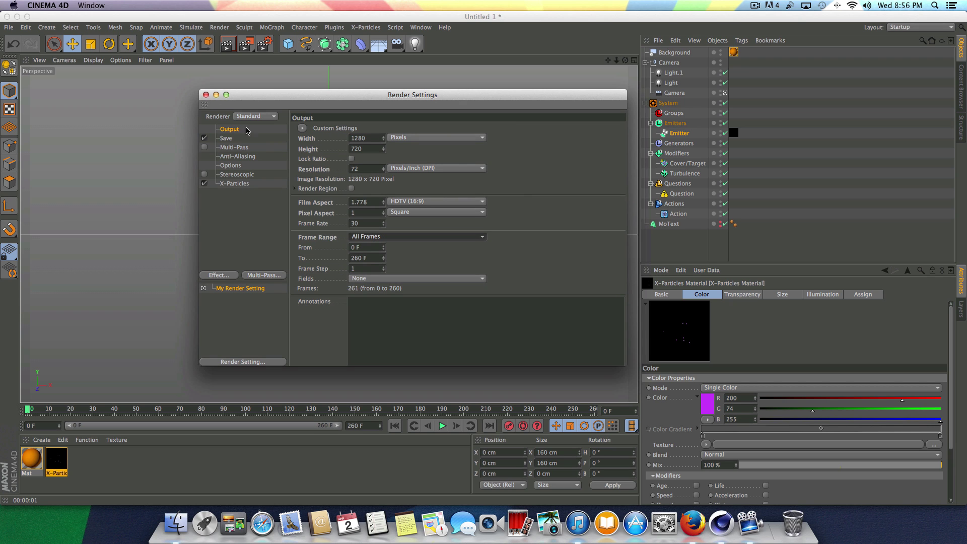
click(205, 95)
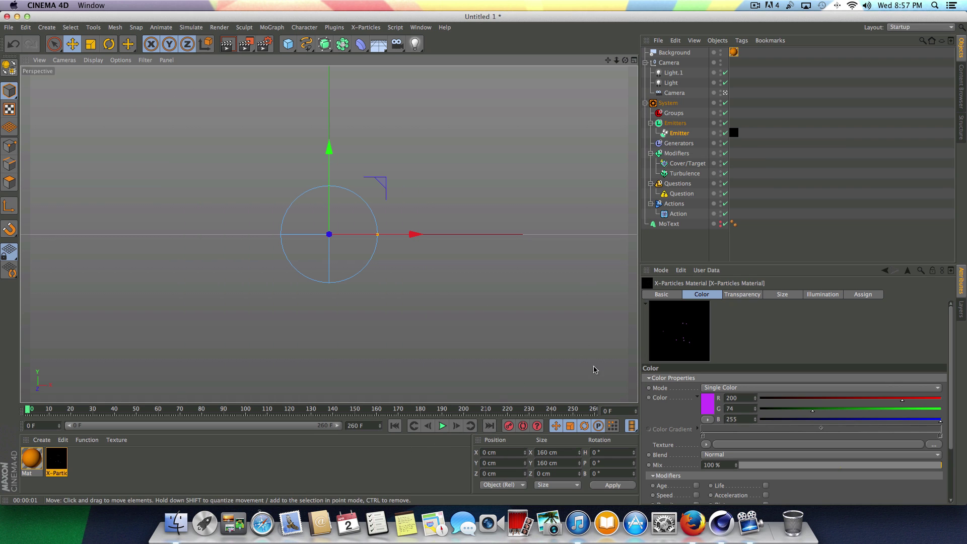
Step: Set the X-Particles material's size scale to 15%, accept the age gradient's grey starting color (RGB 190, 190, 190), and close the material editor
double_click(56, 461)
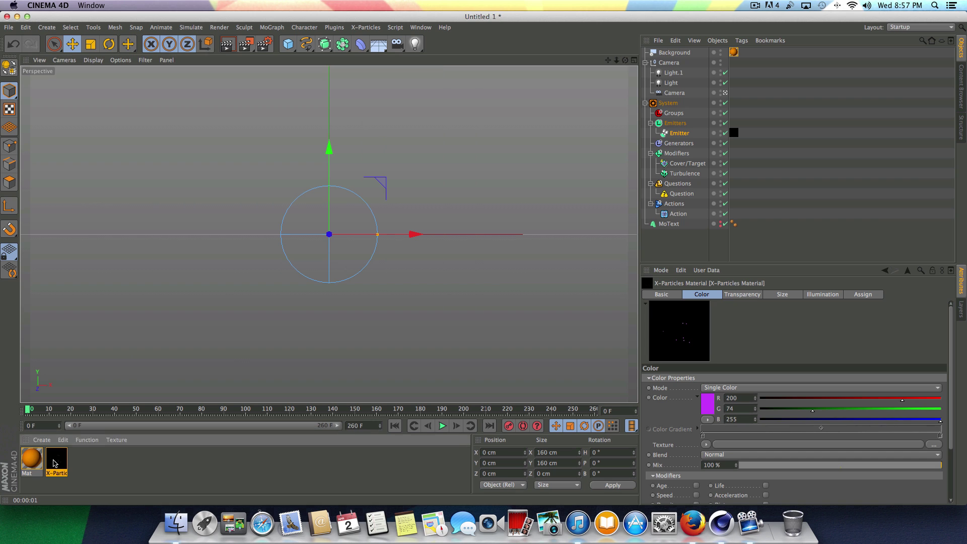
click(184, 197)
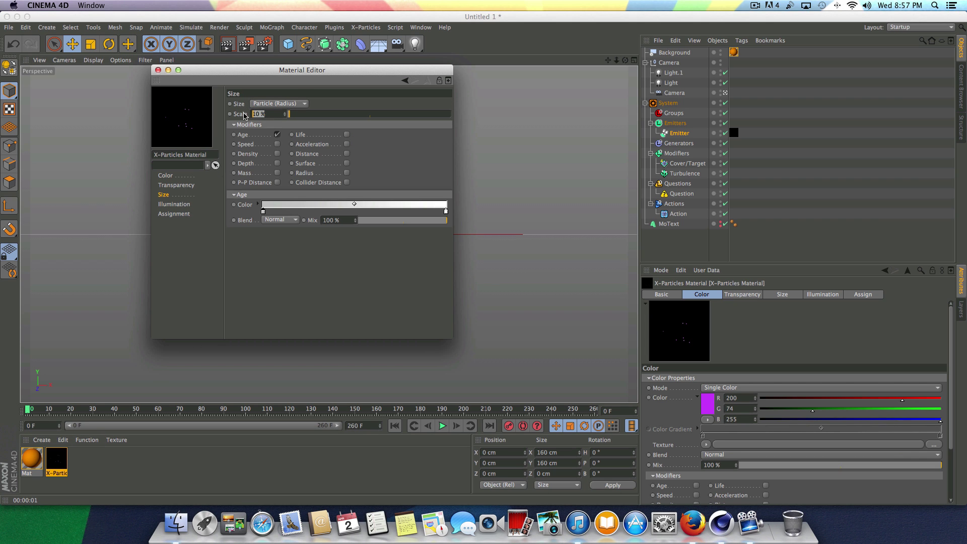
text(15)
key(Return)
double_click(262, 211)
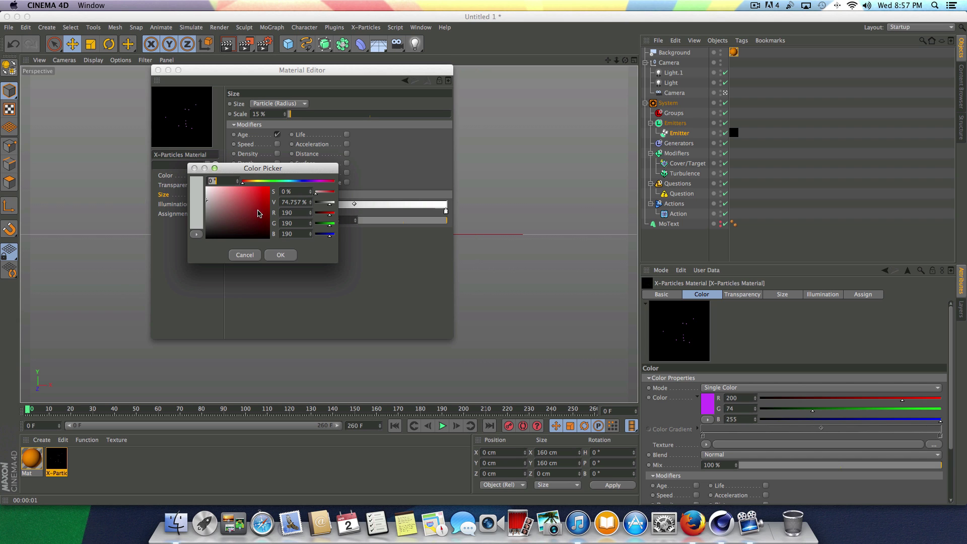
click(281, 256)
click(158, 70)
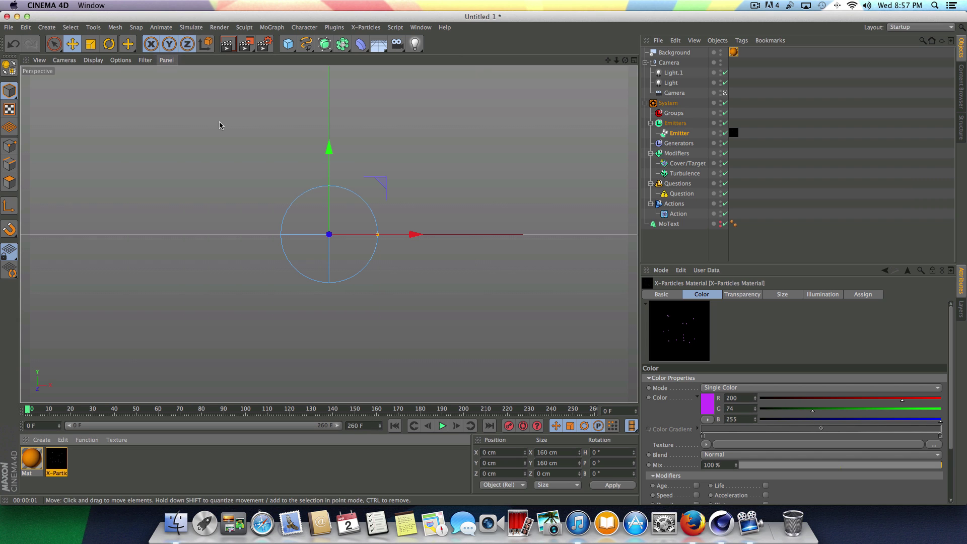
Step: Play the animation to frames 72 and 130, rendering the active view at each stop to check the particle size
click(442, 426)
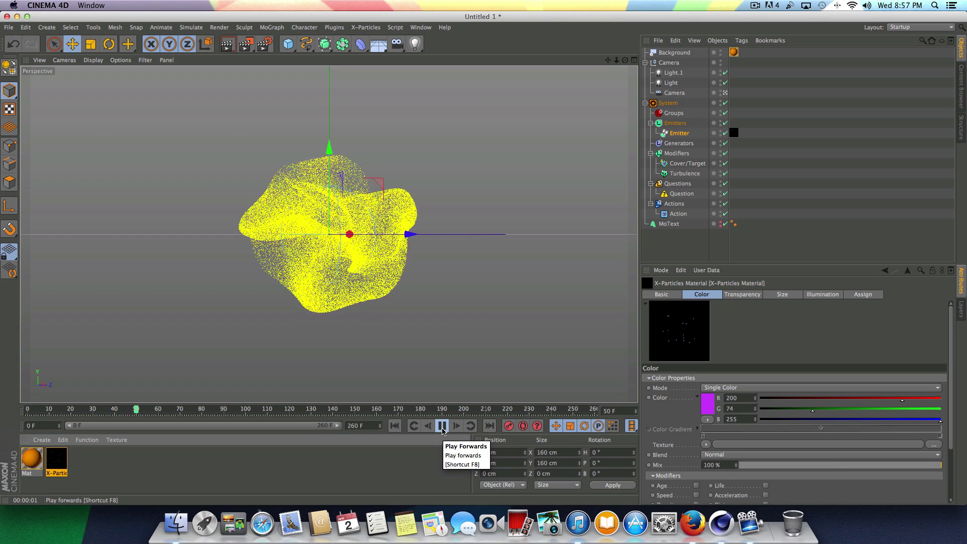
click(442, 430)
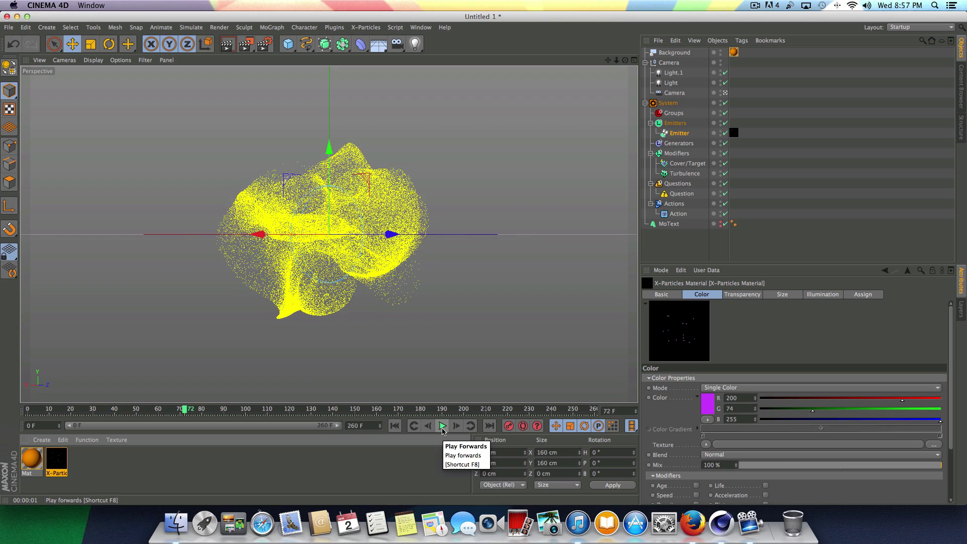
key(super+r)
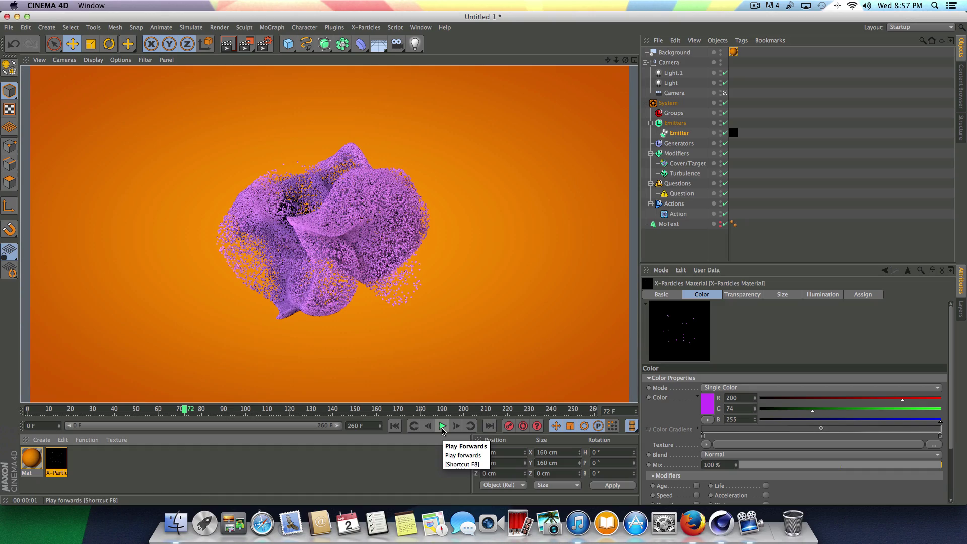
click(442, 428)
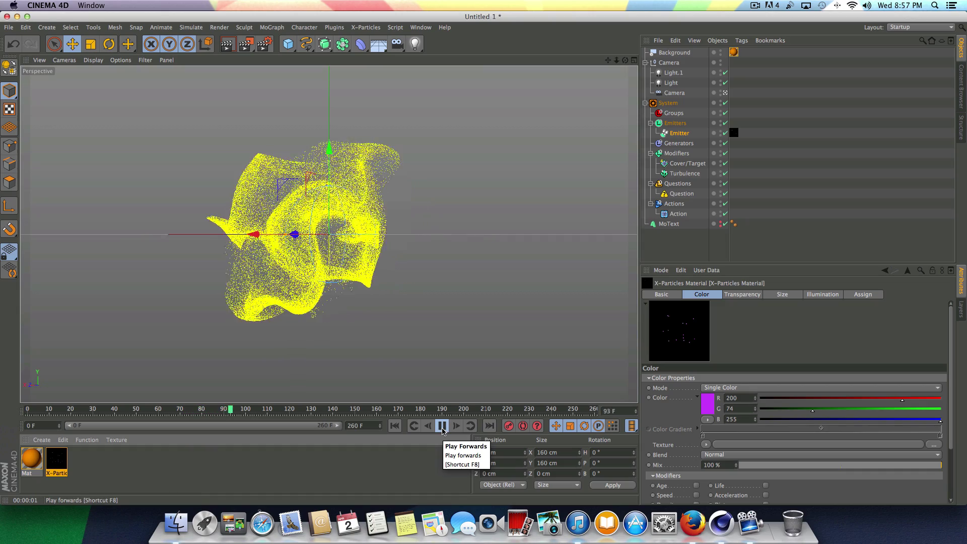
click(442, 428)
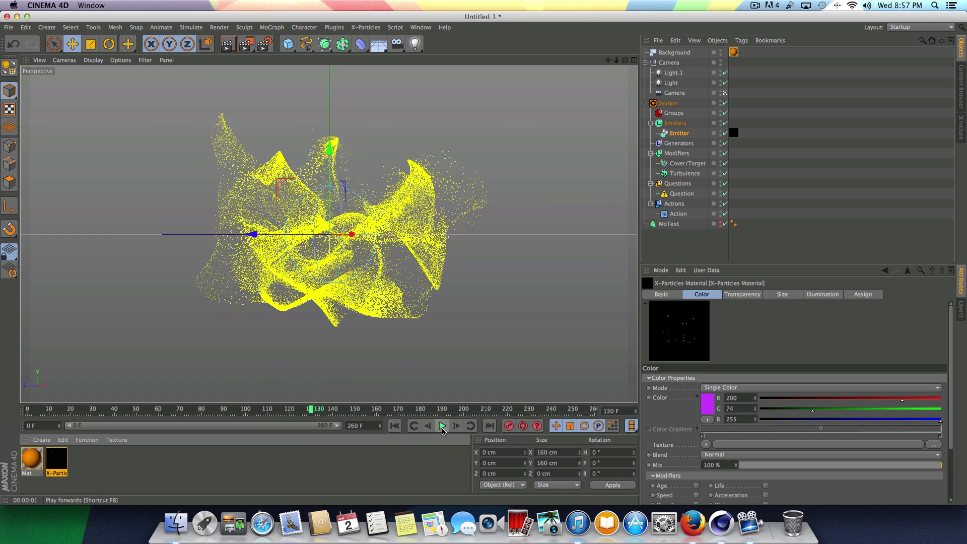
key(super+r)
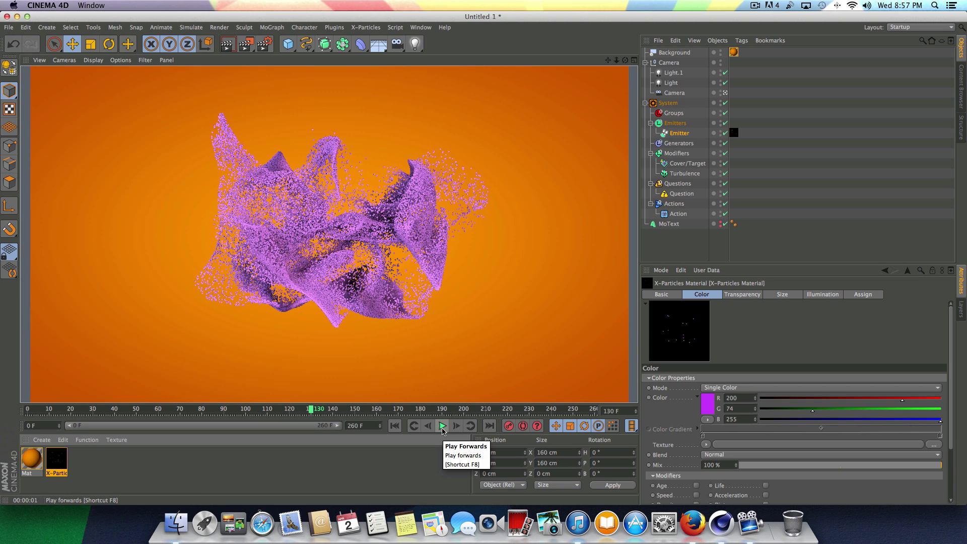
Step: Play on to frame 224, render the particle text in the active view, and return to the first frame
click(442, 427)
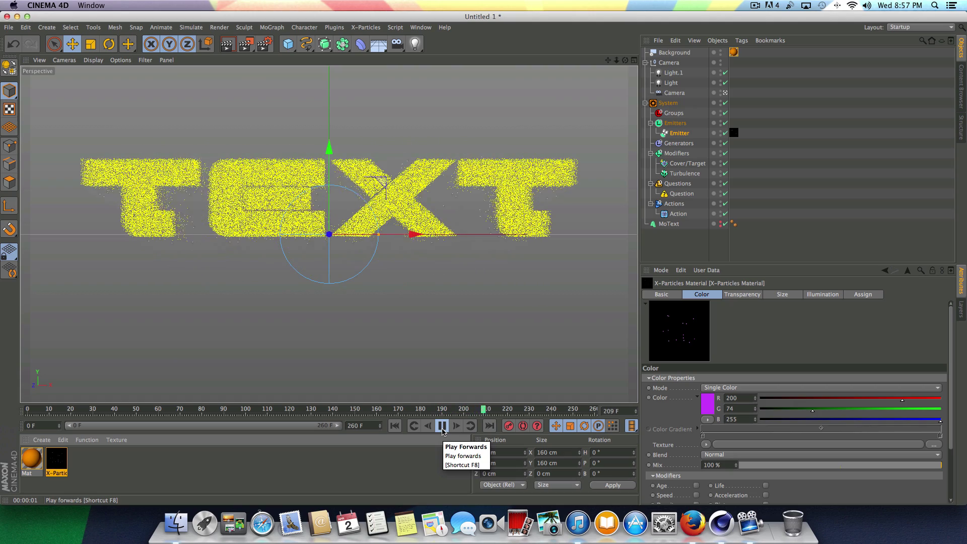
click(442, 428)
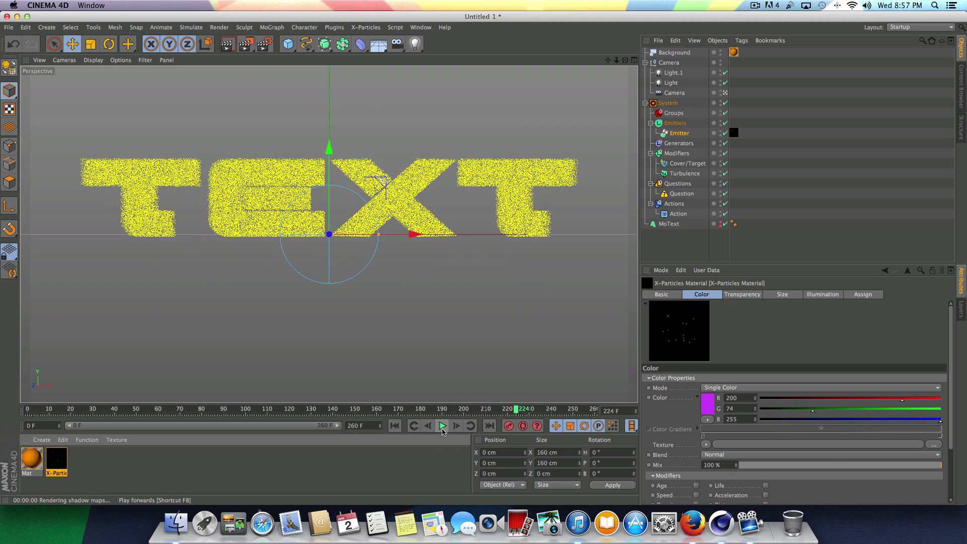
key(ctrl+r)
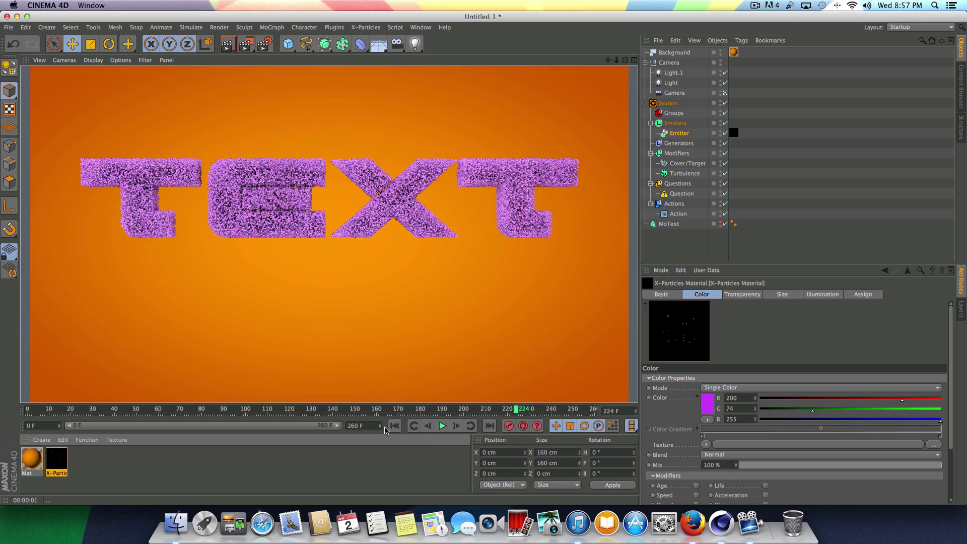
click(394, 425)
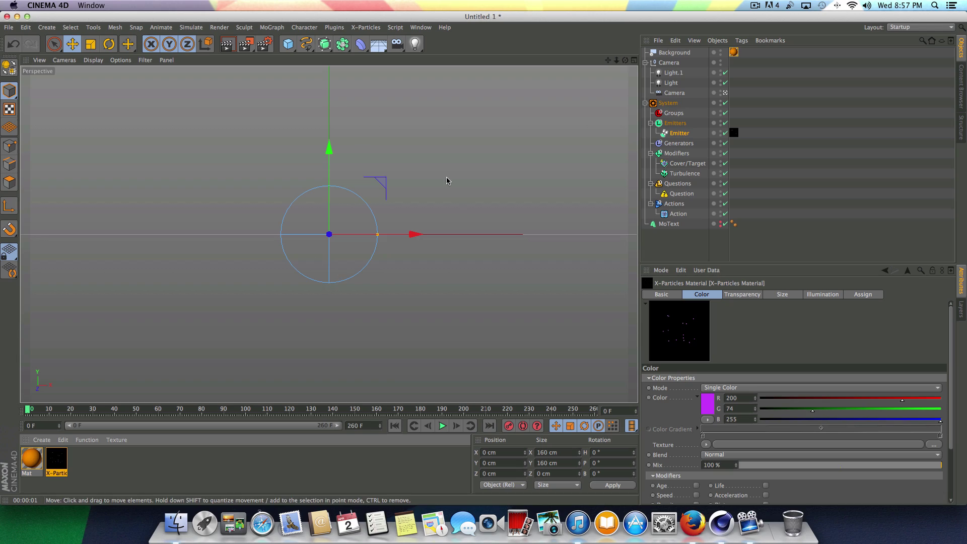
Step: Replay the opening frames of the animation and return to the first frame
click(442, 426)
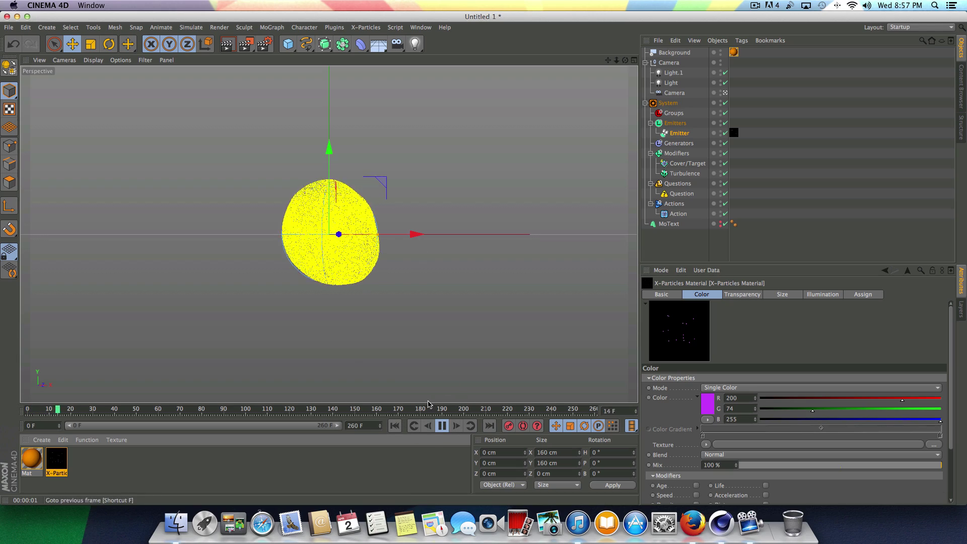
click(441, 426)
click(394, 426)
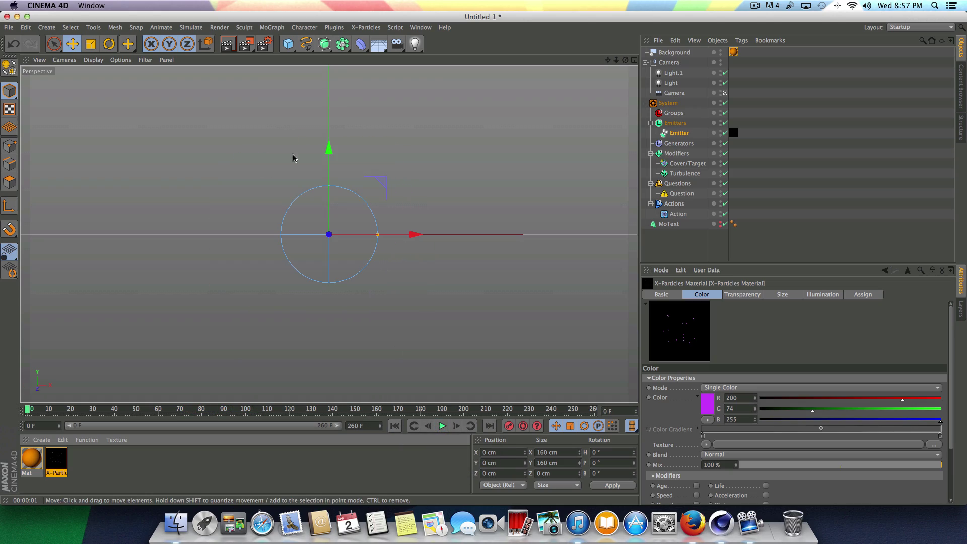
Step: Set the save format for regular rendered images to PNG in the render settings
click(264, 44)
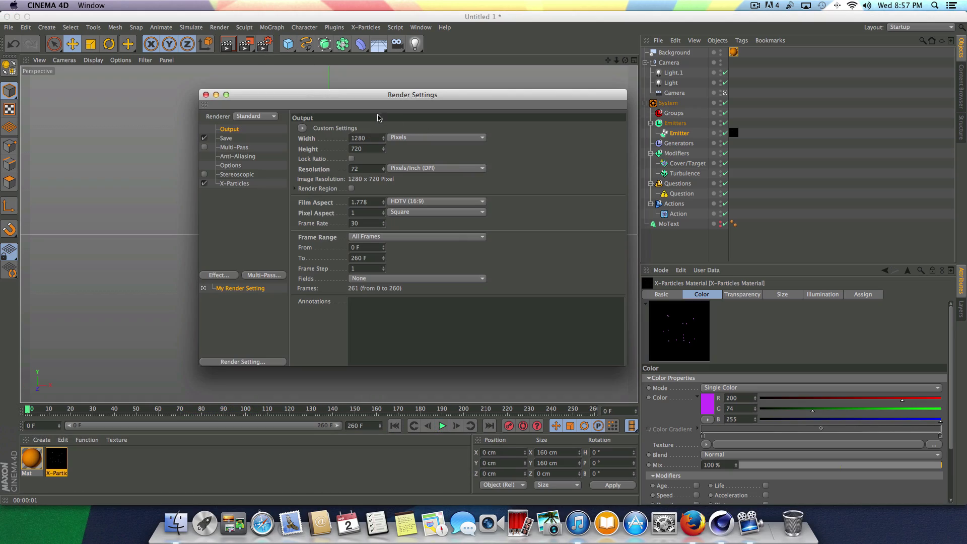
click(226, 138)
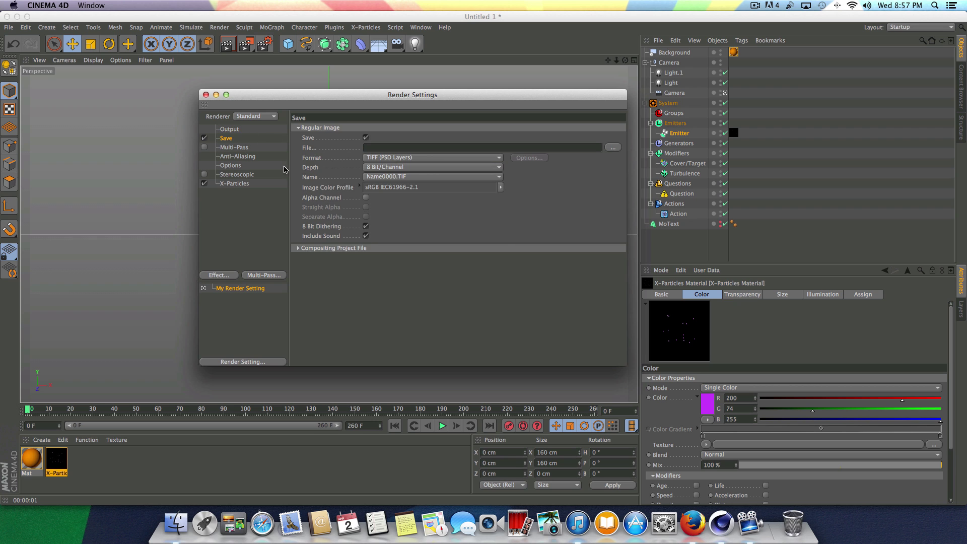
click(374, 158)
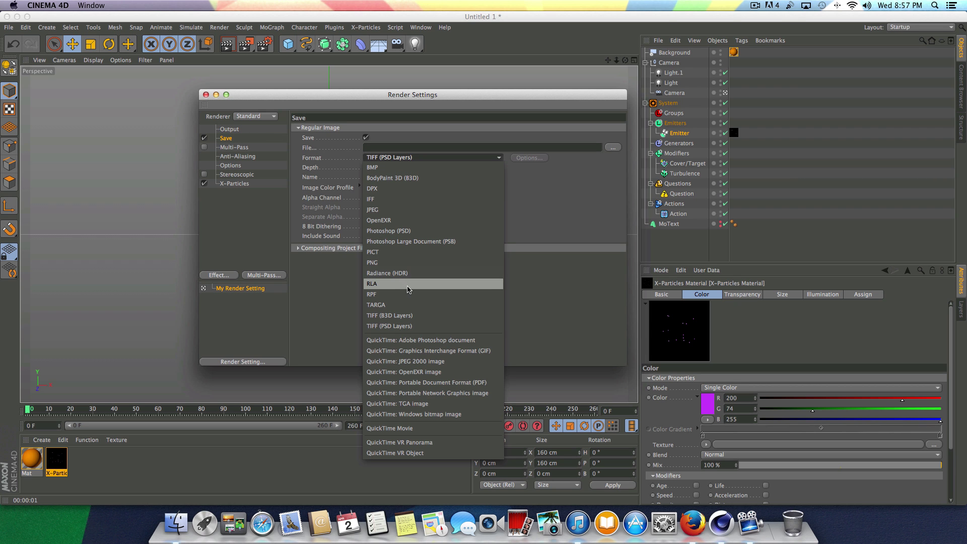
click(372, 263)
drag(434, 98, 420, 120)
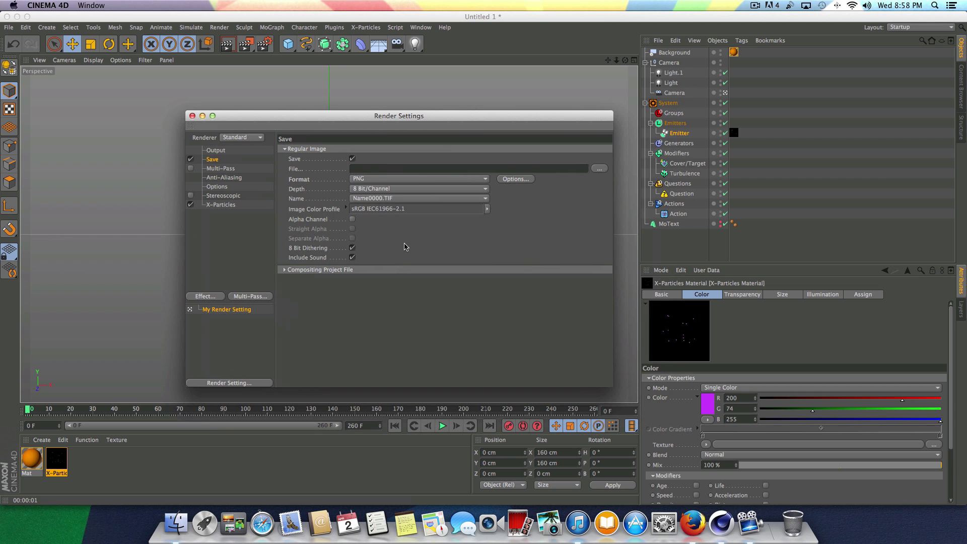
Step: Review the available output formats and the empty save path, keeping PNG, and close the render settings
click(356, 181)
click(363, 183)
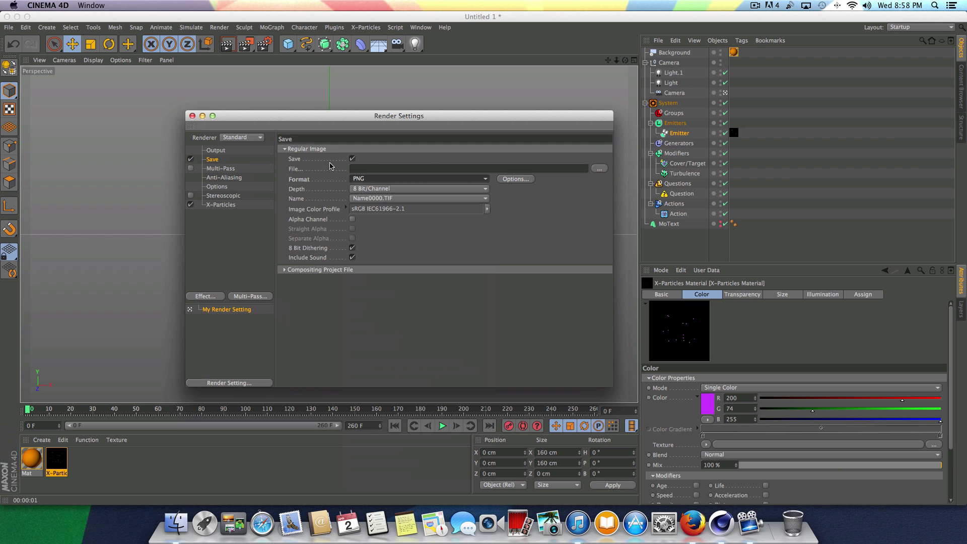
click(419, 180)
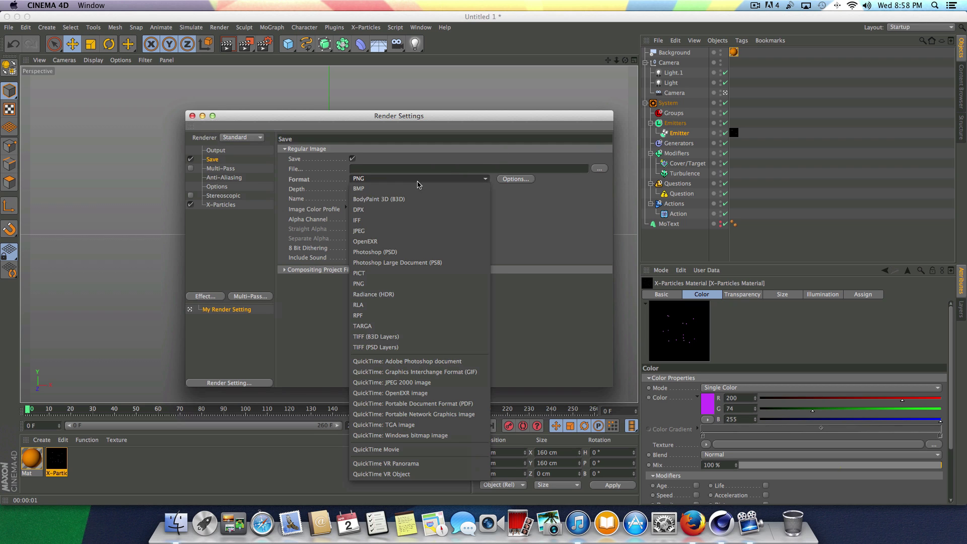
click(461, 146)
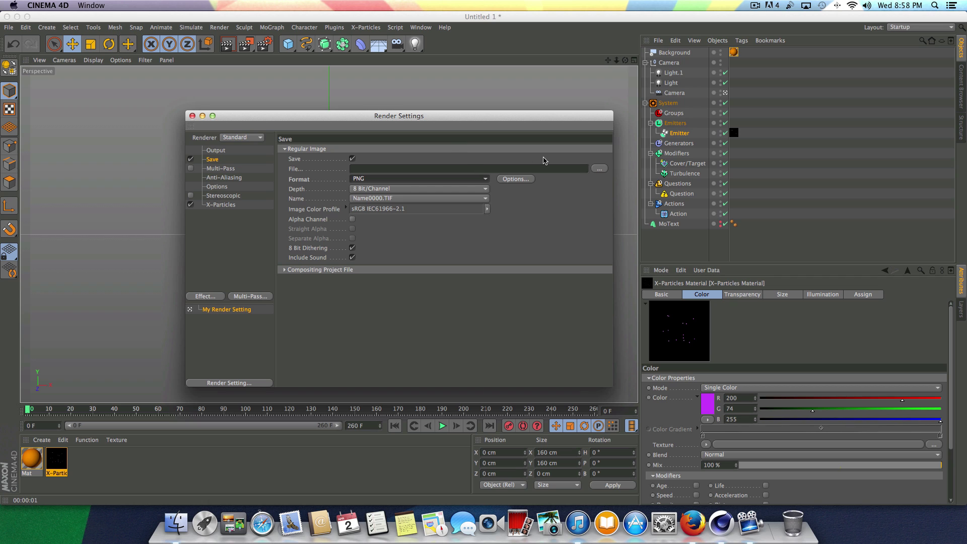
click(453, 166)
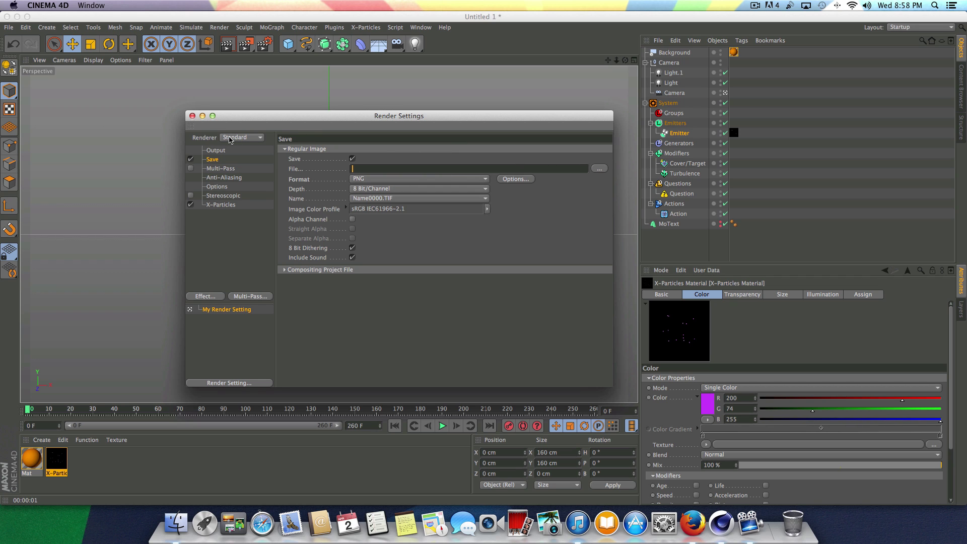
click(192, 116)
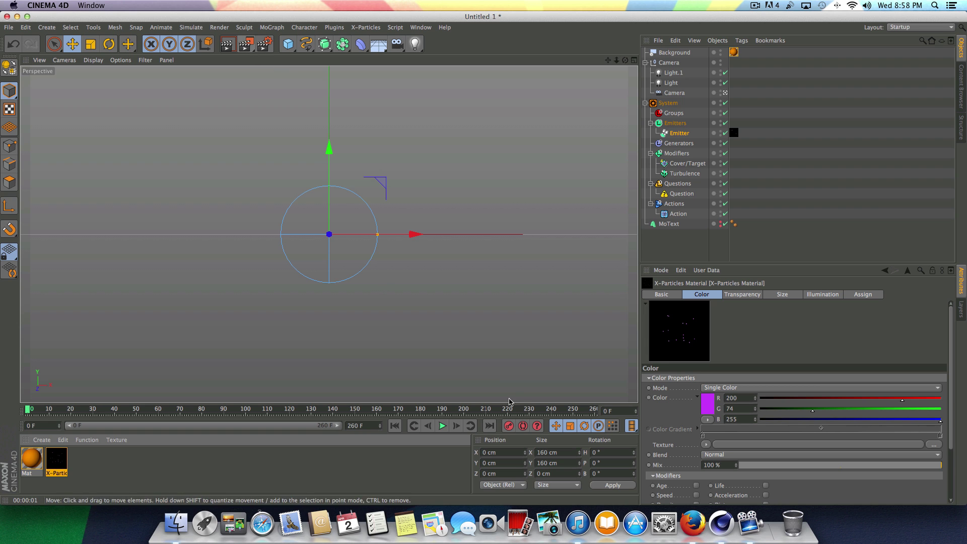
Step: Preview the start of the particle emission once more and rewind the timeline
click(442, 426)
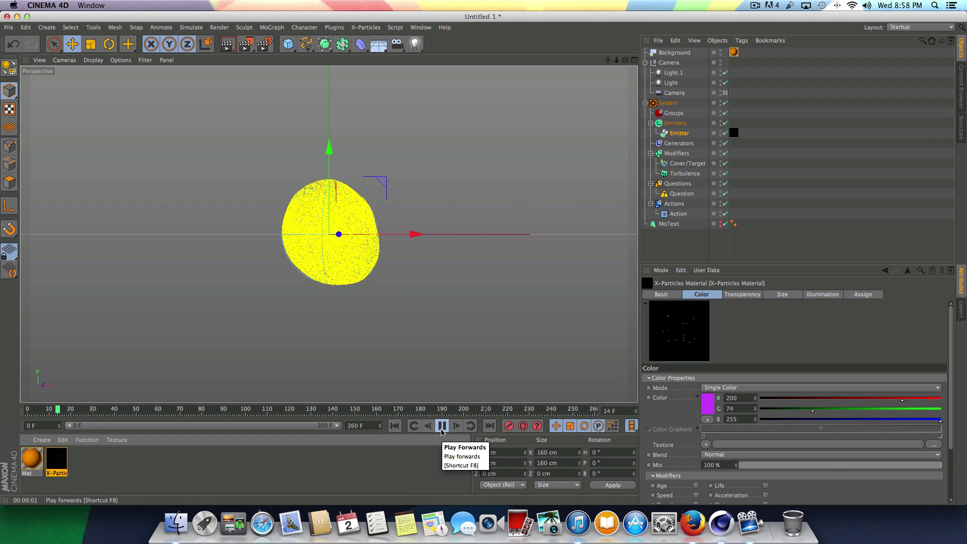
click(394, 426)
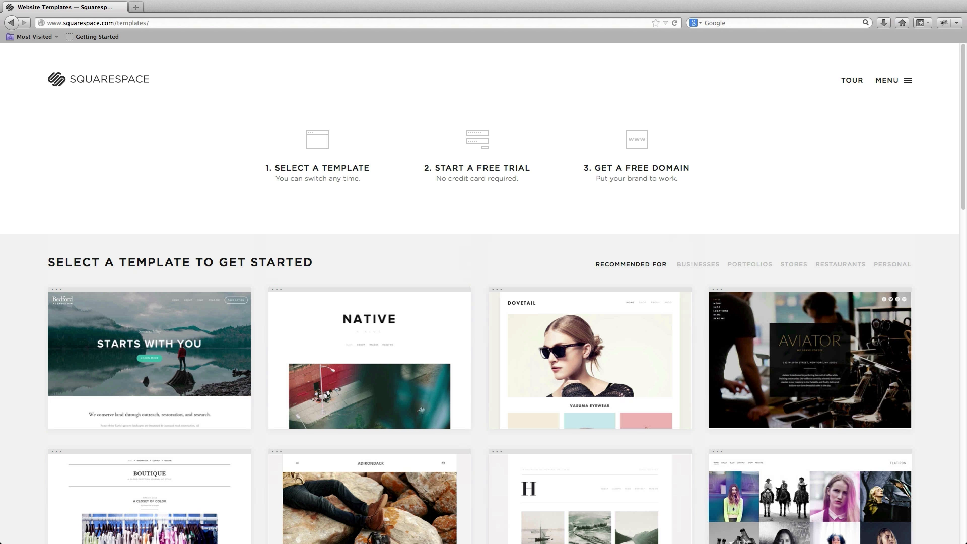
Step: Browse the gallery of Squarespace website templates in the web browser
scroll(479, 302, down, 5)
scroll(479, 292, down, 8)
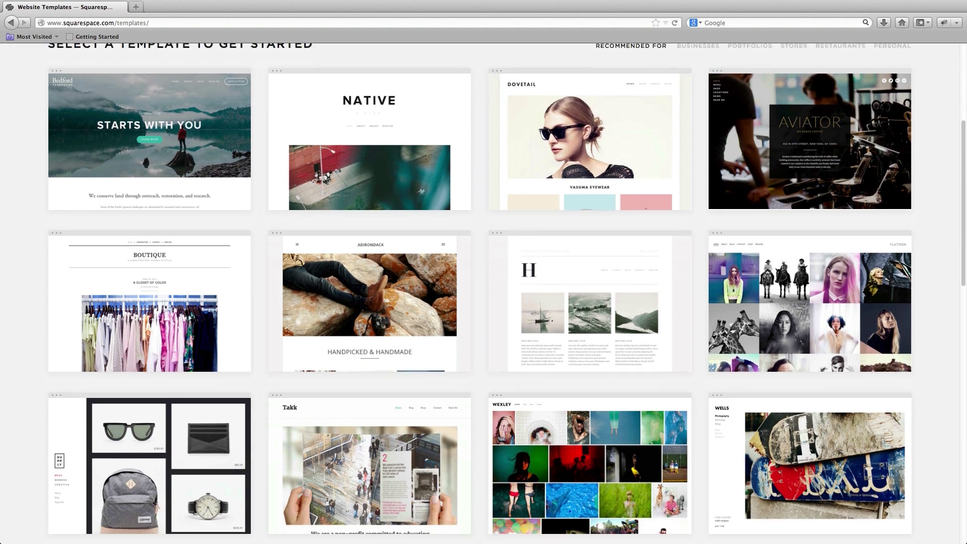
scroll(480, 292, down, 7)
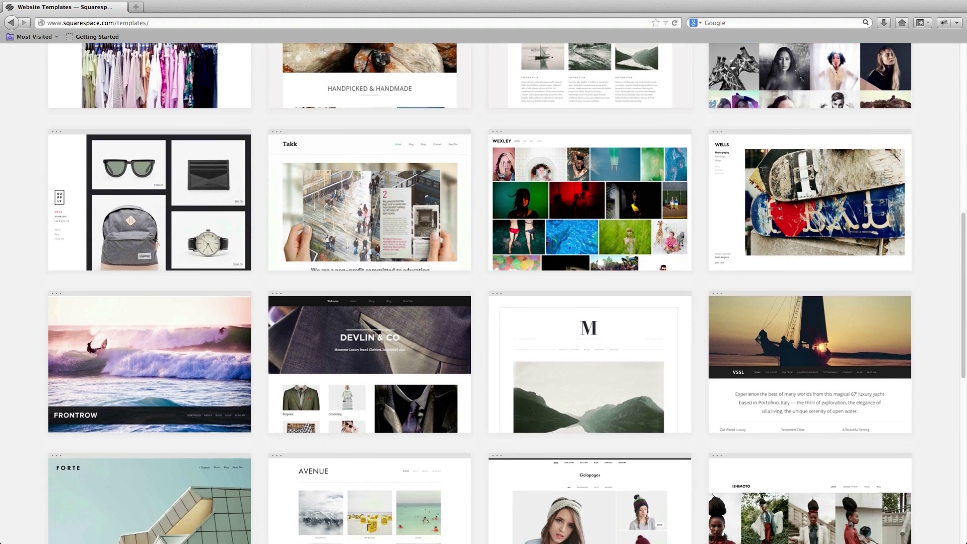
Step: Browse the remaining Squarespace website templates and the tour overview page with its example customer sites
scroll(479, 293, down, 4)
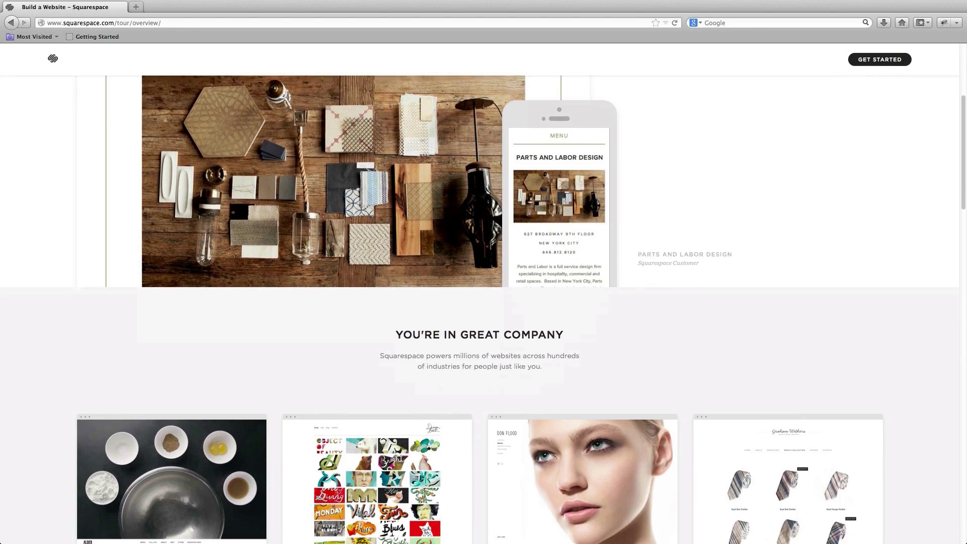
scroll(479, 292, down, 9)
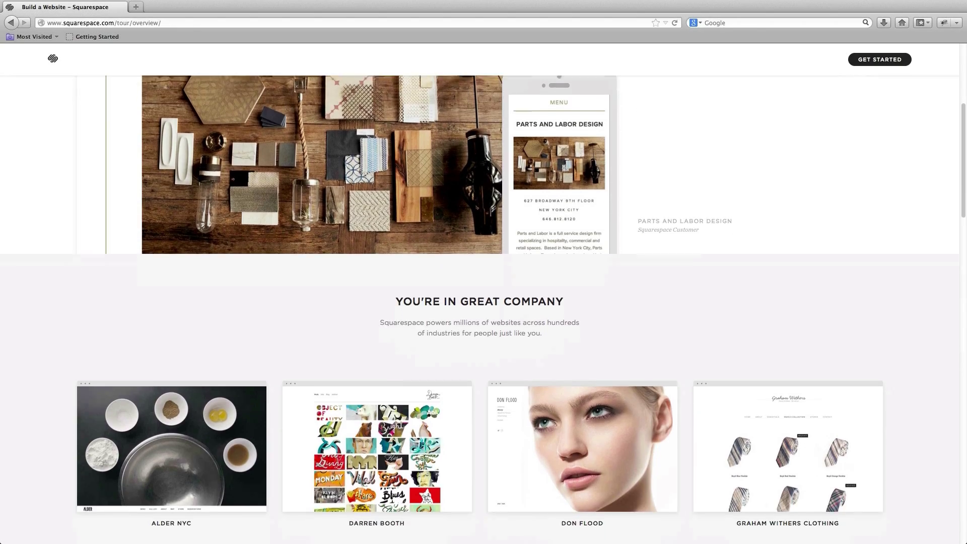
scroll(479, 292, down, 8)
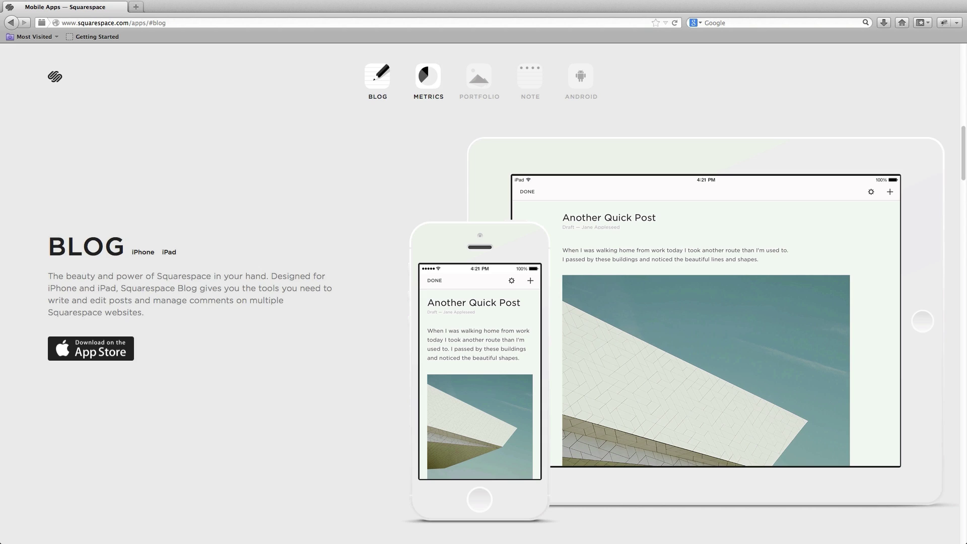
Step: Review the Blog, Metrics and Portfolio mobile apps on the Squarespace site and the brand logos on its customers page
scroll(483, 293, down, 3)
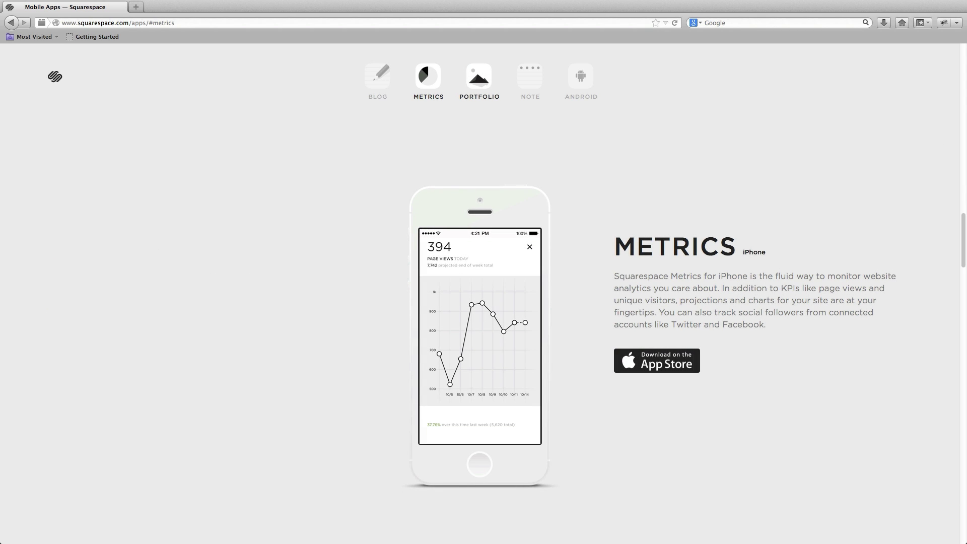
scroll(483, 292, down, 3)
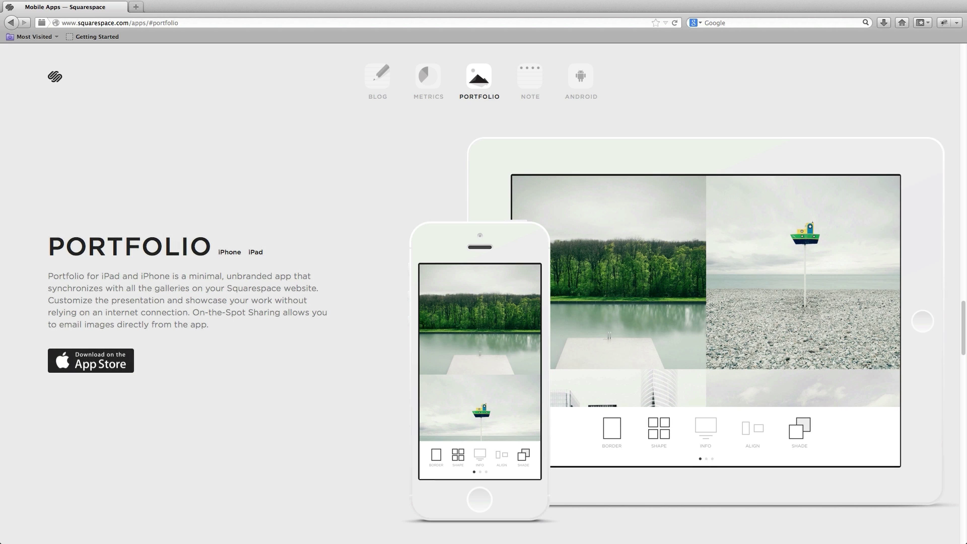
scroll(484, 292, down, 3)
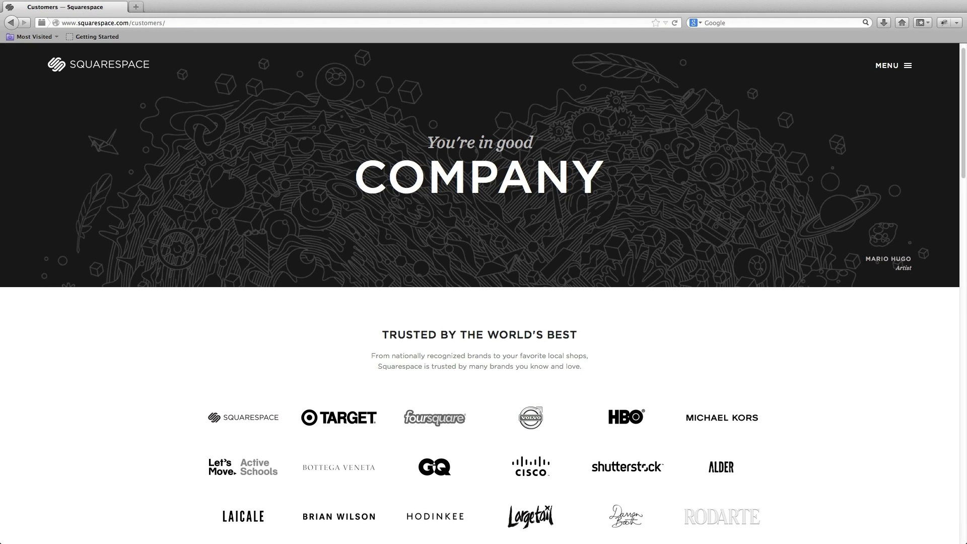
scroll(484, 293, down, 3)
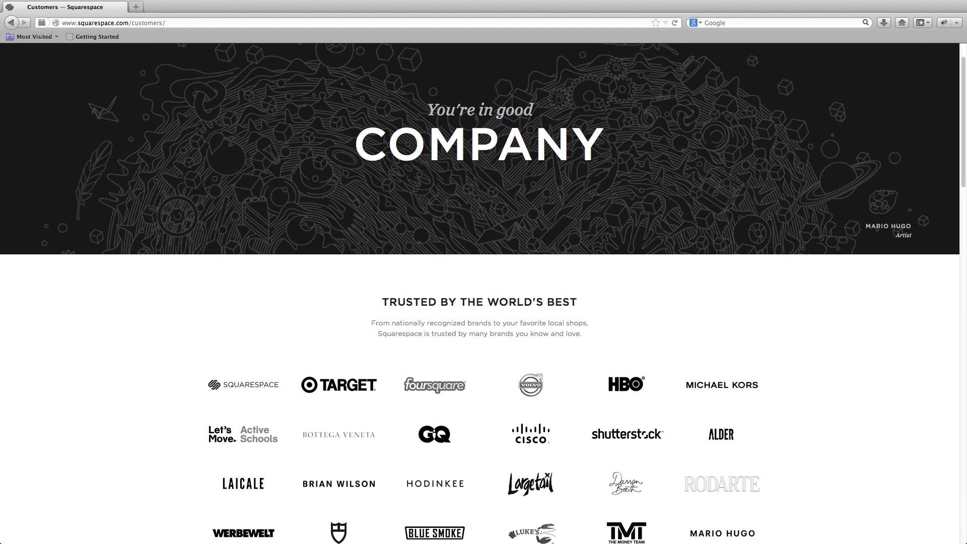
scroll(483, 292, down, 3)
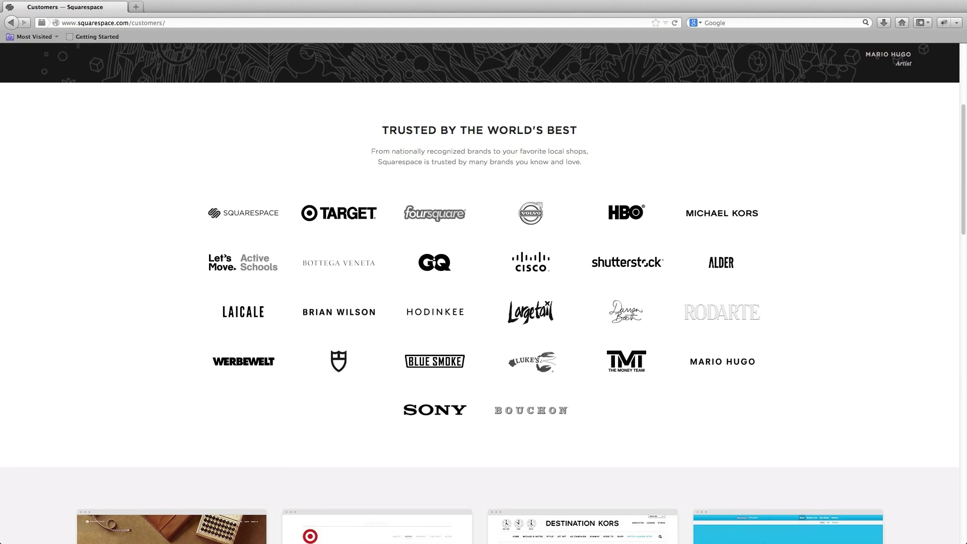